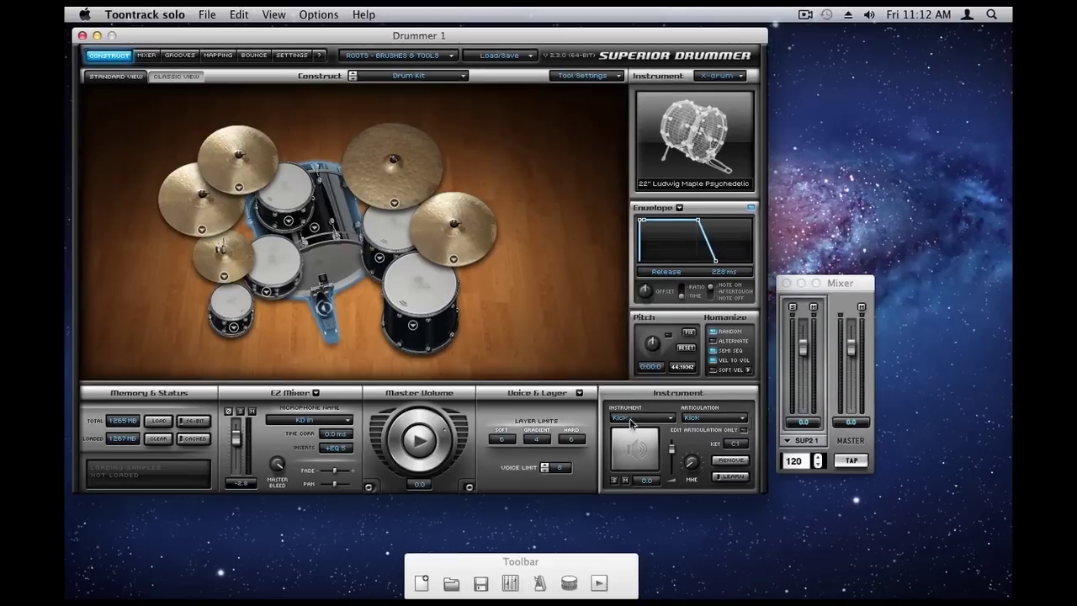
Select Cymbal 1 (22" Bosphorus Ferit), keep Ride Tip, and review its note mapping on C6.
{"action": "left_click", "coordinate": [652, 467]}
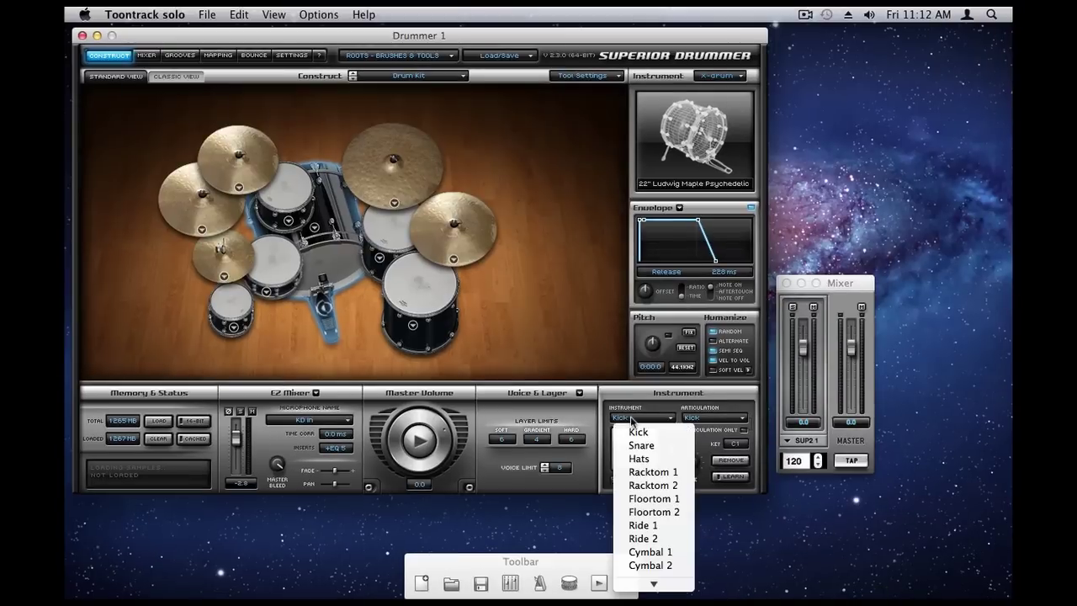
{"action": "left_click", "coordinate": [650, 551]}
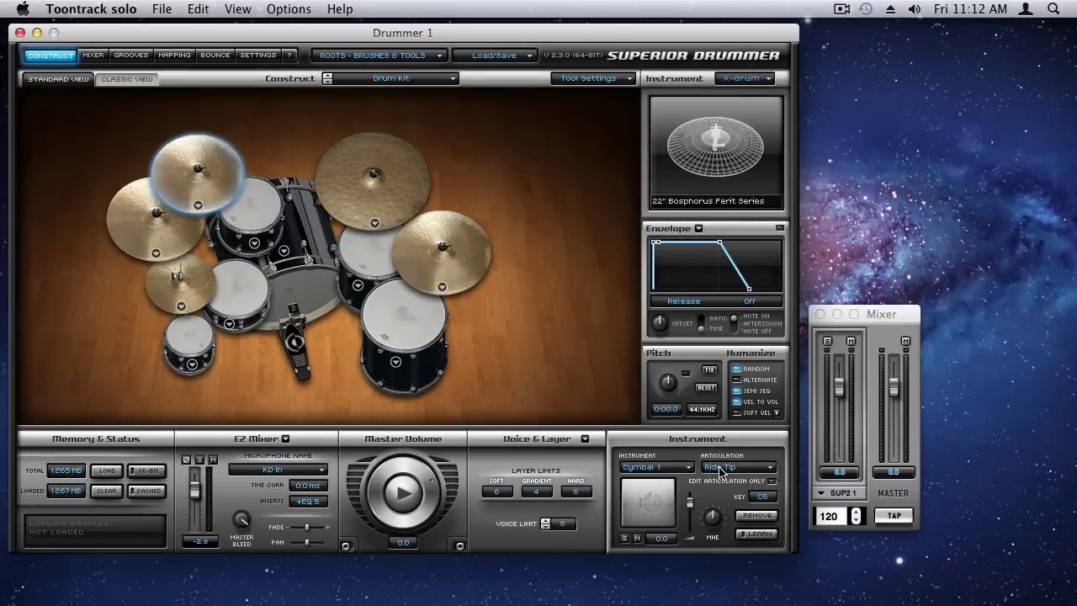
{"action": "left_click", "coordinate": [768, 471]}
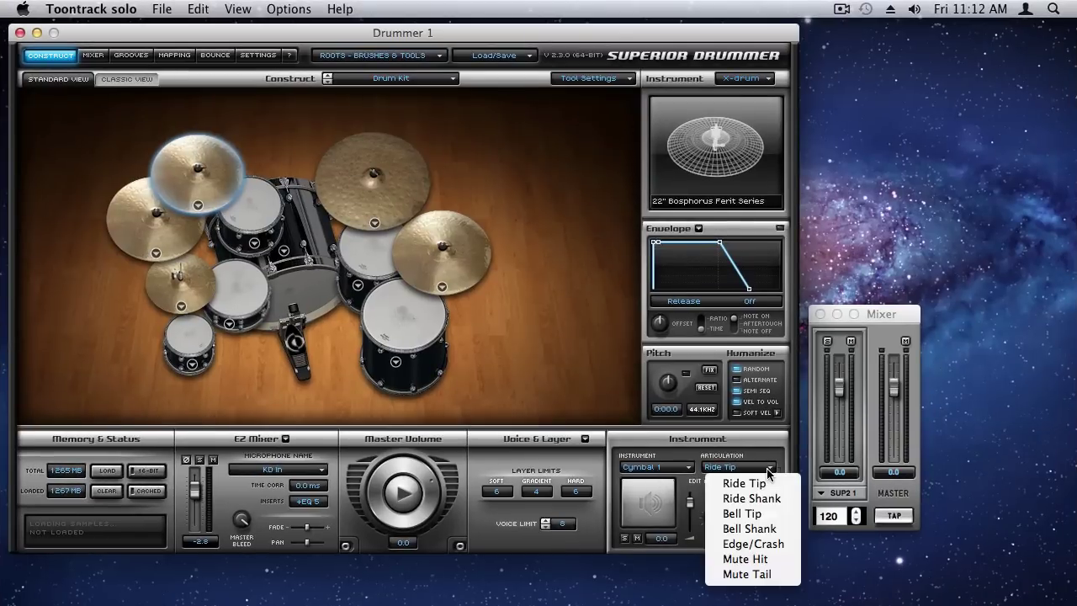
{"action": "left_click", "coordinate": [768, 474]}
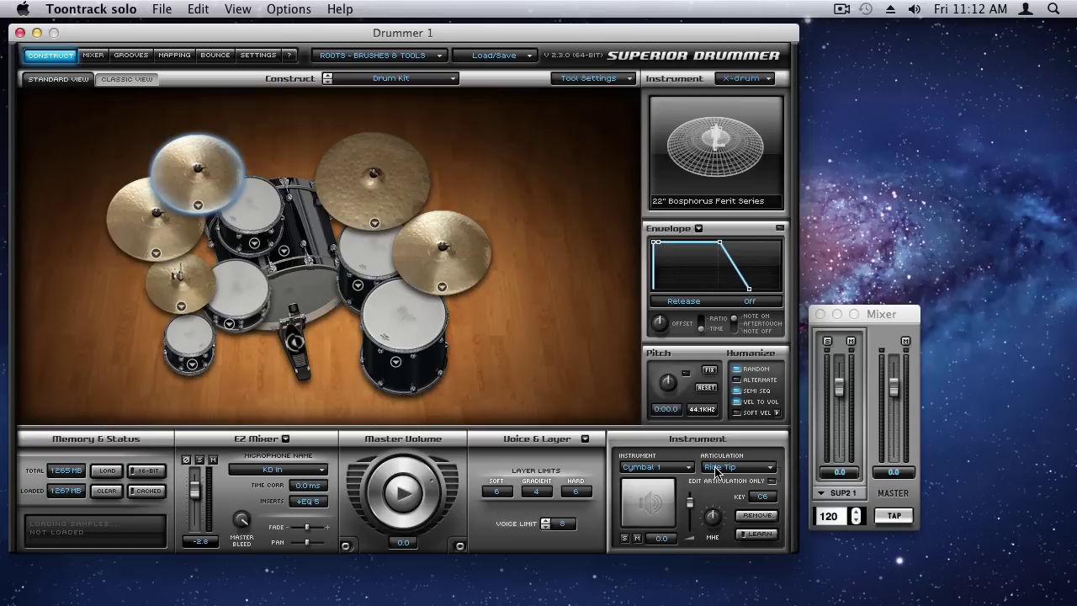
{"action": "left_click", "coordinate": [172, 57]}
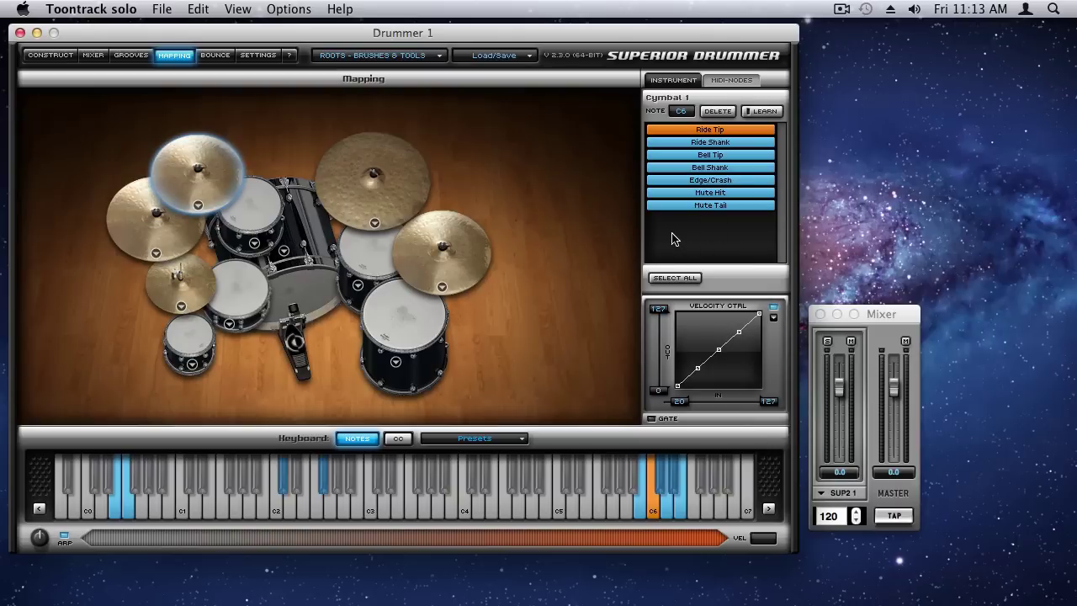
{"action": "left_click", "coordinate": [50, 55]}
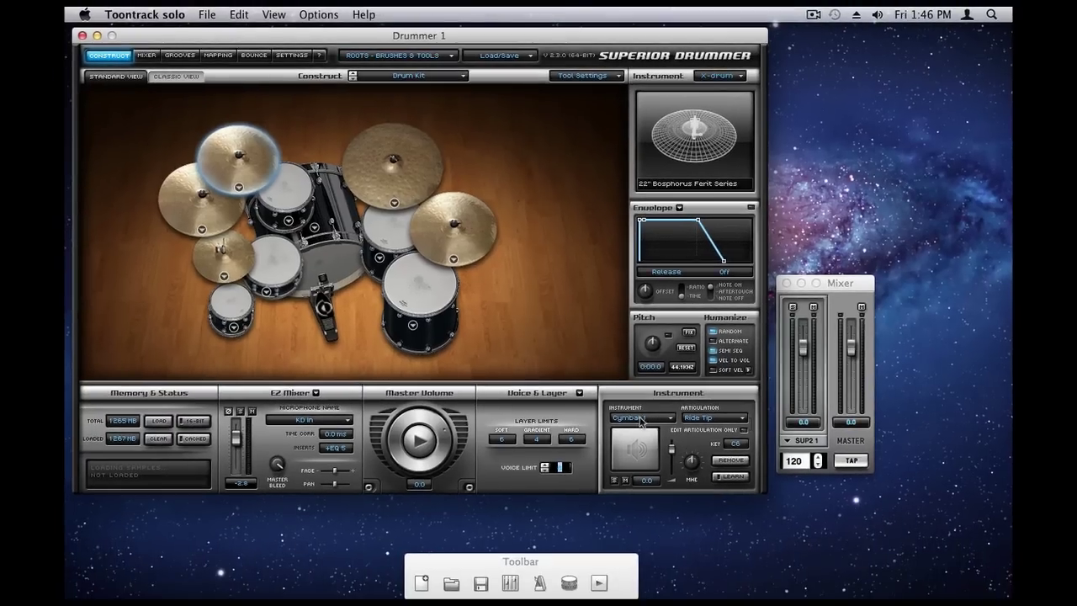
Select the 14" Pearl 50th Anniversary snare and scroll its articulation mapping, Center on D1.
{"action": "left_click", "coordinate": [641, 421]}
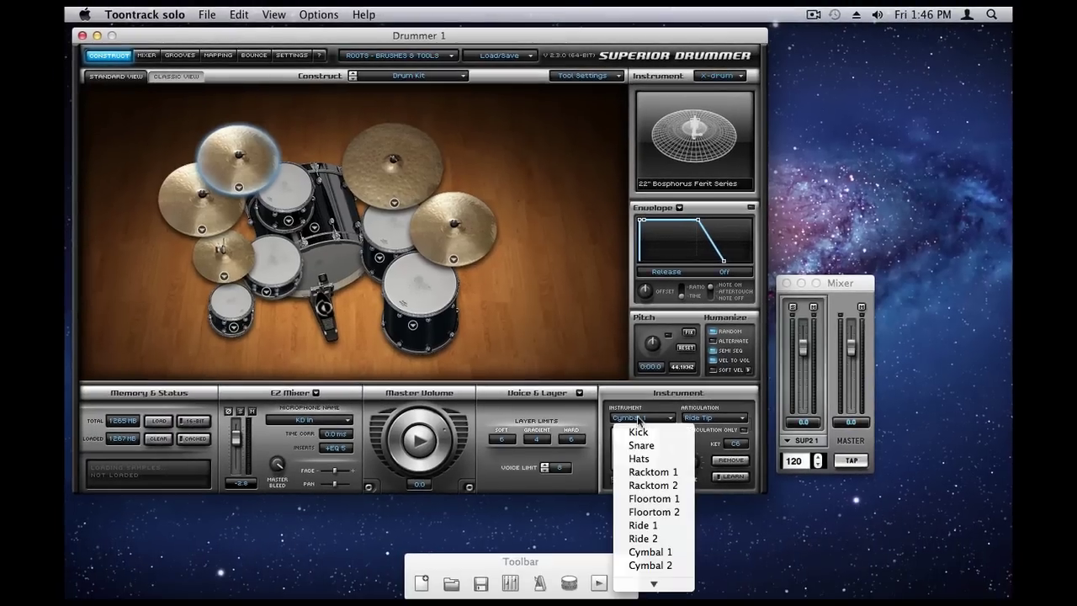
{"action": "left_click", "coordinate": [642, 443]}
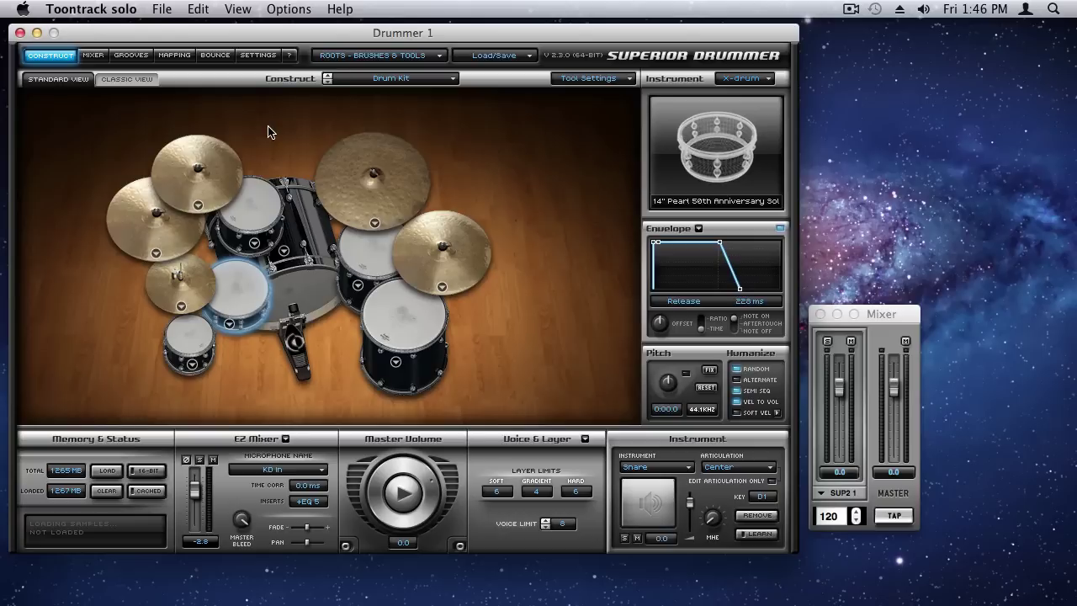
{"action": "left_click", "coordinate": [172, 56]}
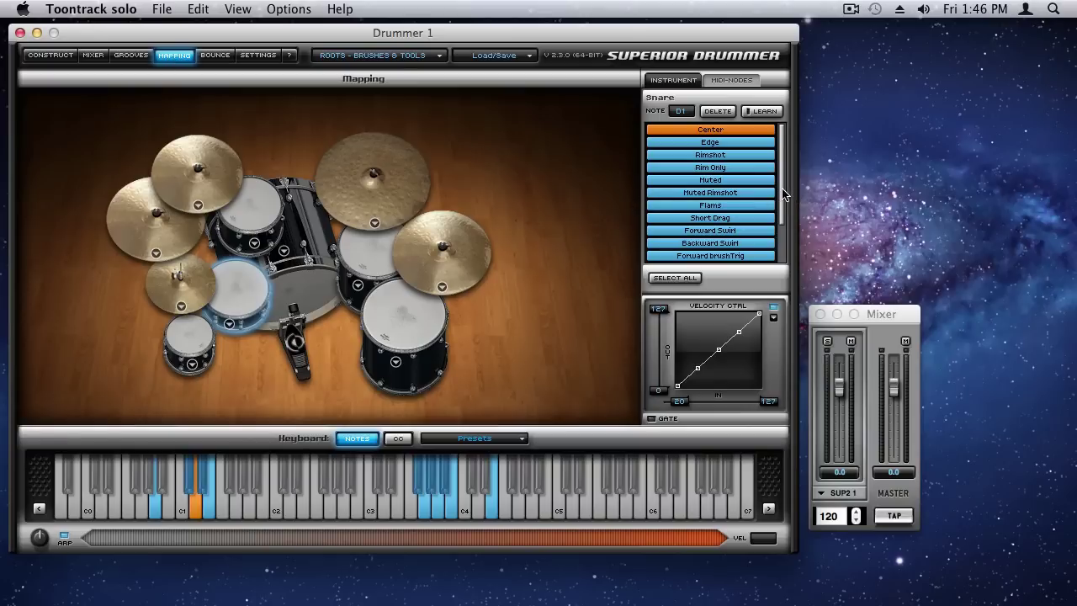
{"action": "left_click_drag", "start_coordinate": [783, 194], "coordinate": [787, 230]}
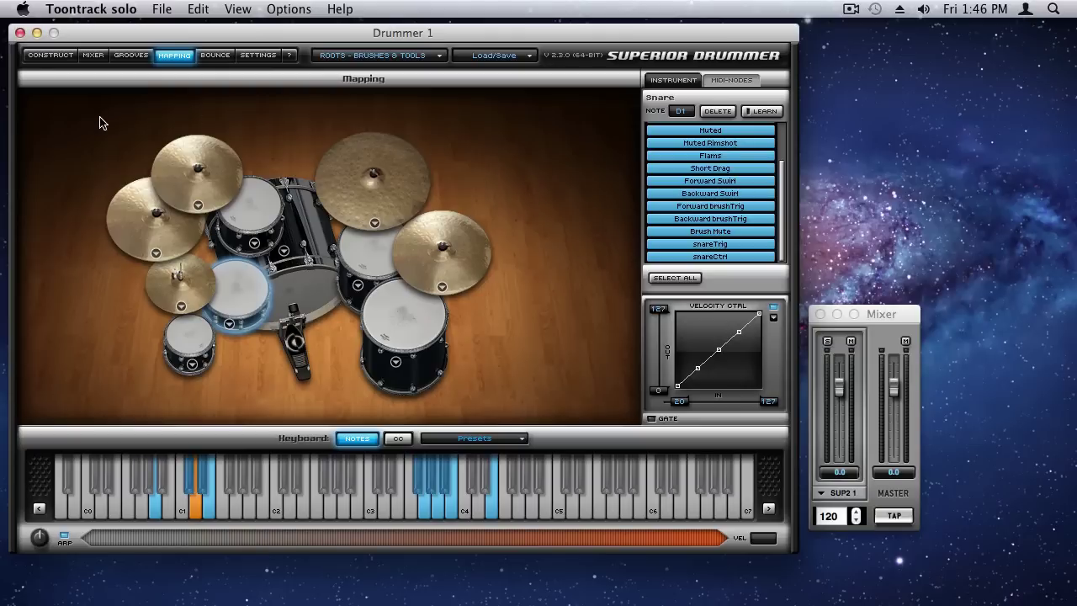
{"action": "left_click", "coordinate": [52, 56]}
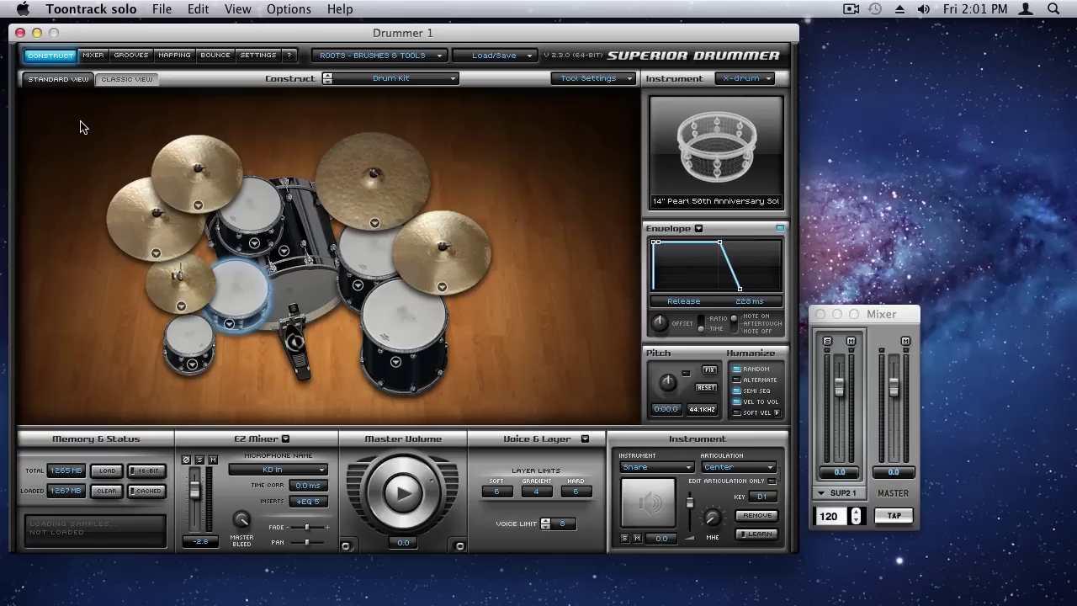
Load the Clean & Dirty artist combined preset from the Load/Save menu.
{"action": "left_click", "coordinate": [530, 55]}
{"action": "mouse_move", "coordinate": [532, 74]}
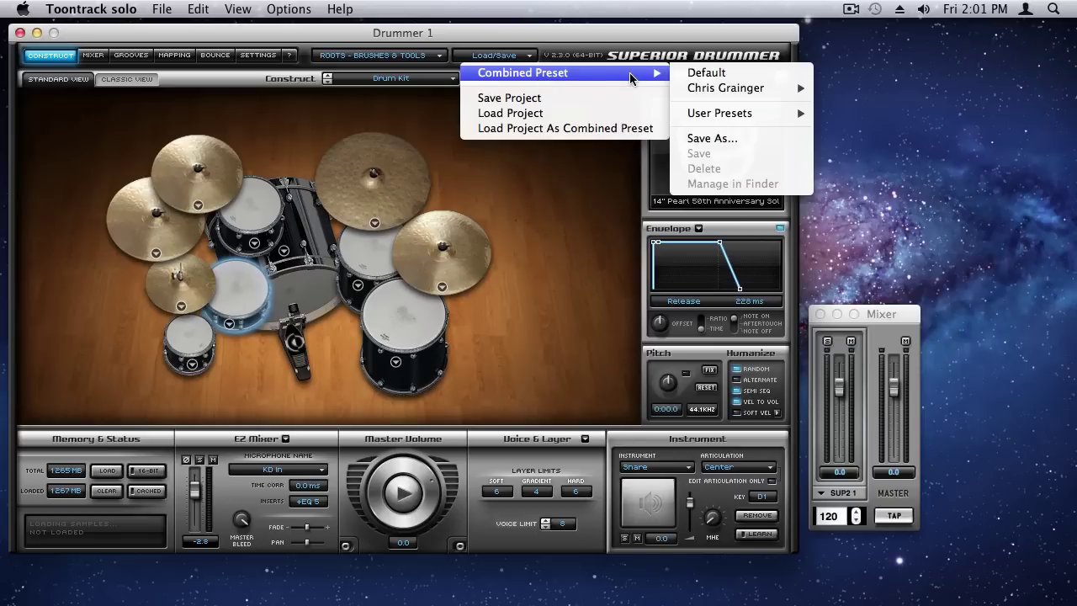
{"action": "mouse_move", "coordinate": [724, 90]}
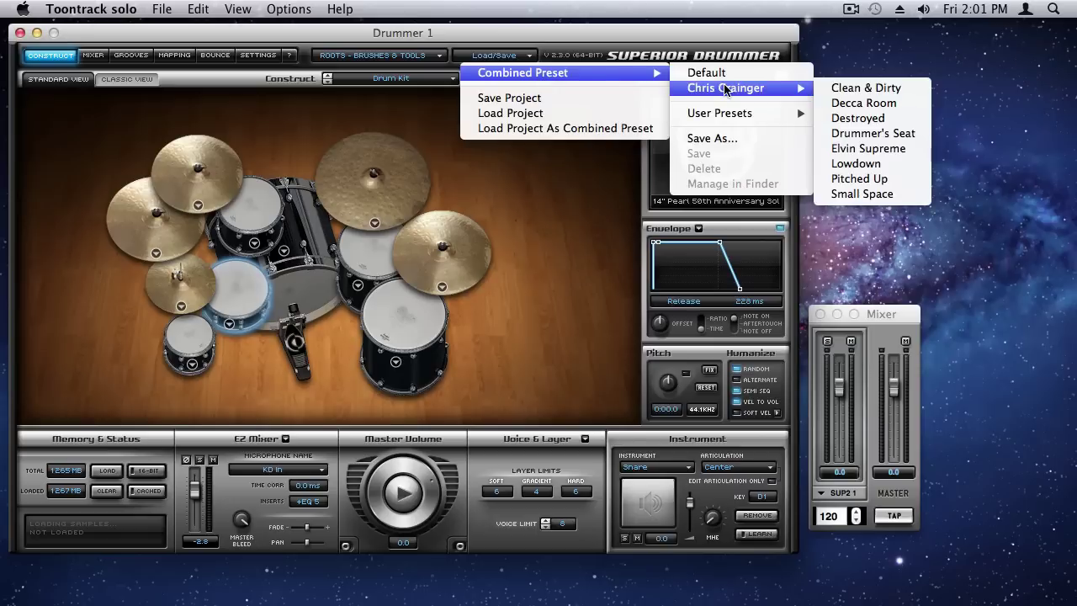
{"action": "left_click", "coordinate": [854, 90]}
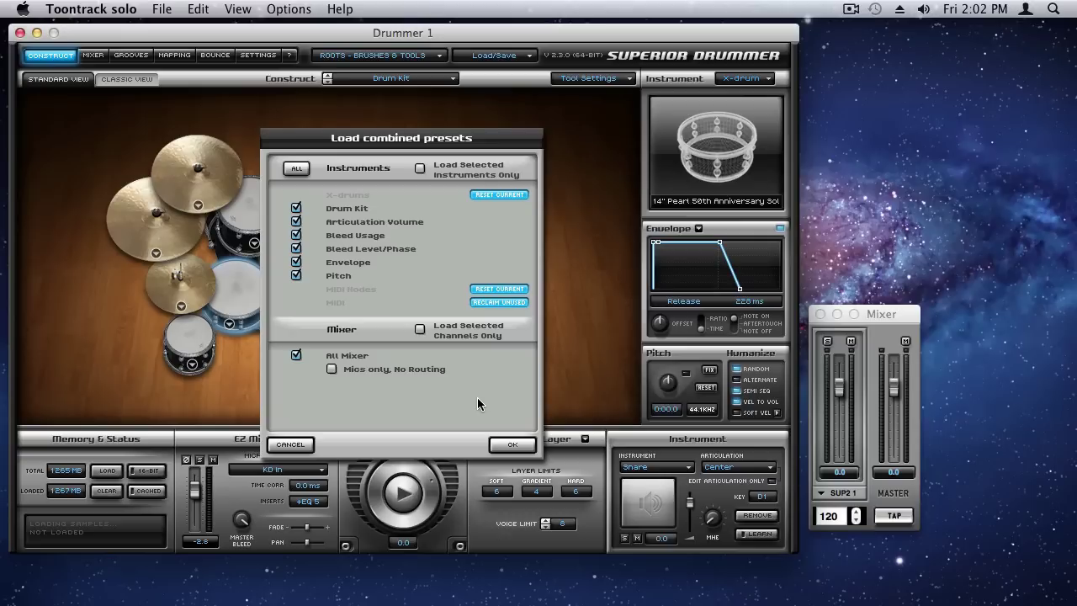
Confirm the preset load and fill Cymbal 1, Ride 2, Cymbal 2 with Bosphorus Ferit, Zildjian Constantinople Medium, Sabian HHX Manhattan Ride.
{"action": "left_click", "coordinate": [515, 444]}
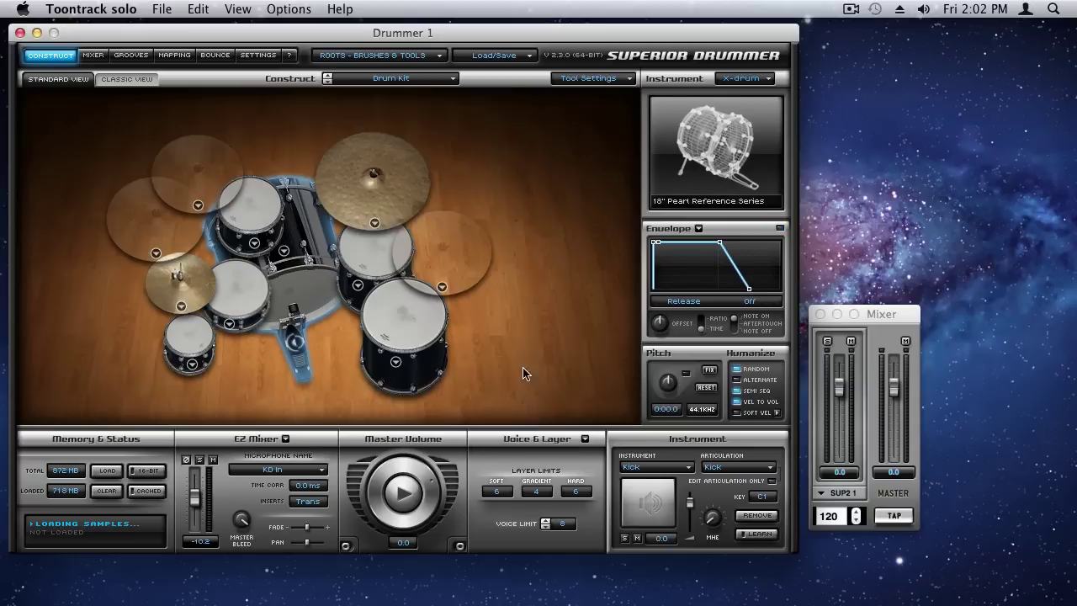
{"action": "left_click", "coordinate": [199, 207]}
{"action": "left_click", "coordinate": [210, 267]}
{"action": "left_click", "coordinate": [156, 252]}
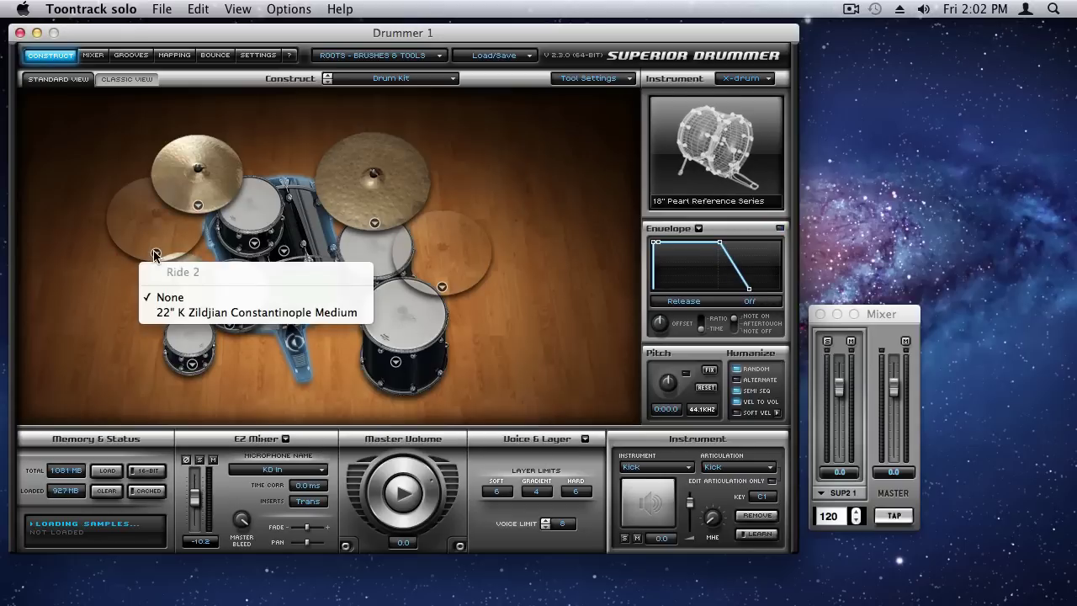
{"action": "left_click", "coordinate": [169, 313]}
{"action": "left_click", "coordinate": [442, 287]}
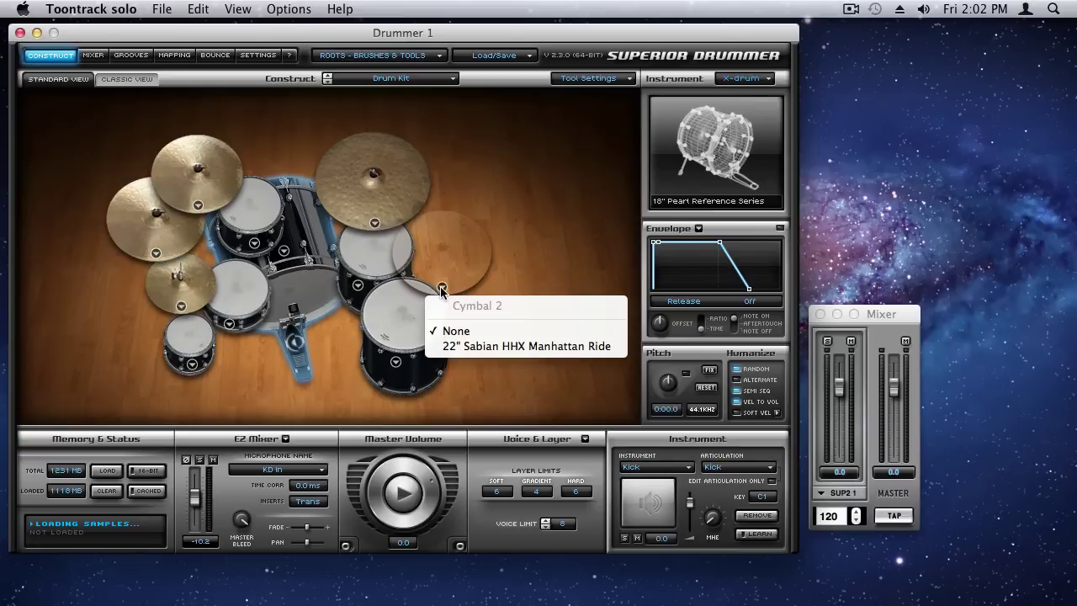
{"action": "left_click", "coordinate": [453, 346]}
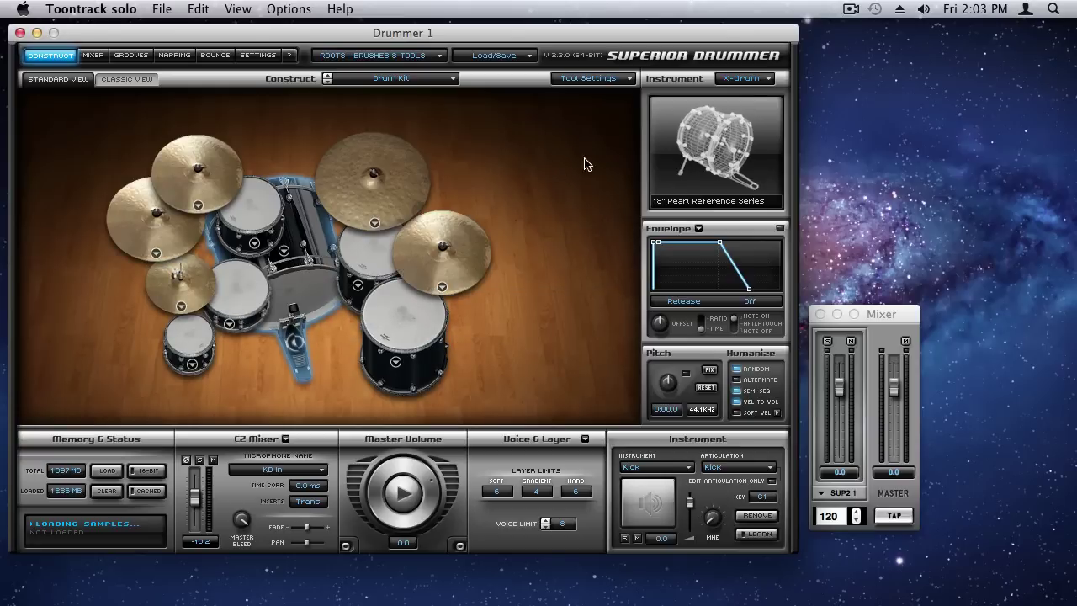
Check the Drumsticks tool settings, leaving Brushes unchanged.
{"action": "left_click", "coordinate": [630, 79]}
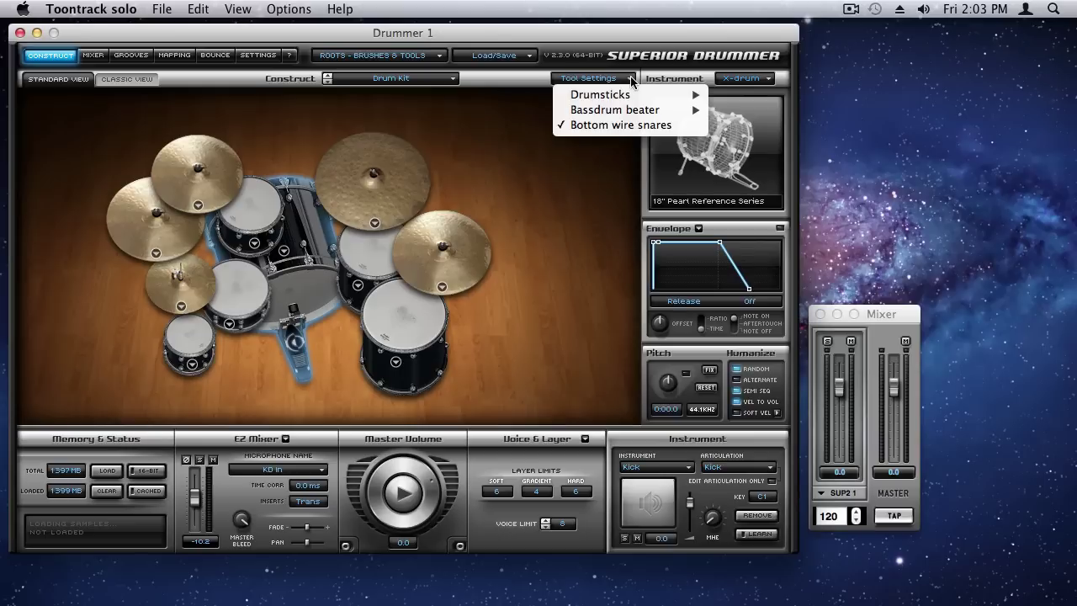
{"action": "mouse_move", "coordinate": [625, 96]}
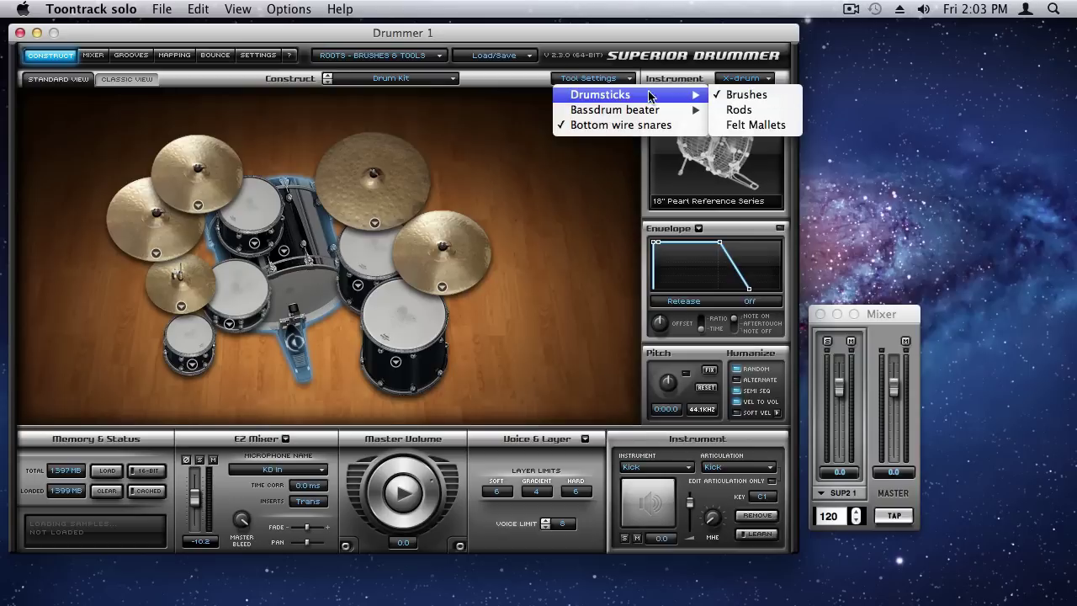
{"action": "left_click", "coordinate": [734, 101]}
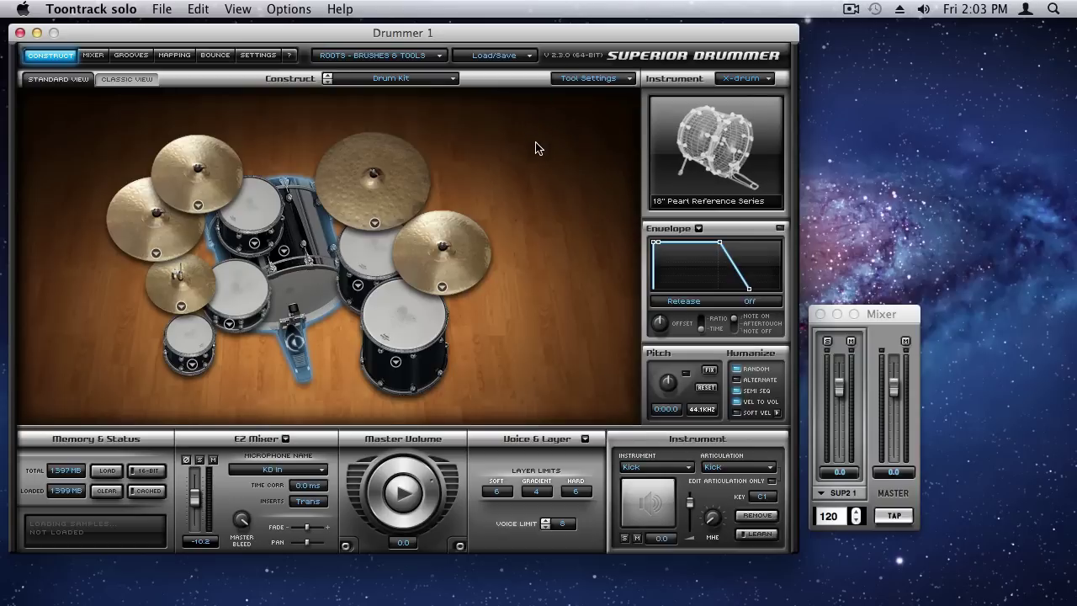
Pick Big Band Swing 4/4 Jam Track 02, Variation 01 at 188 BPM, and start playback.
{"action": "left_click", "coordinate": [131, 57]}
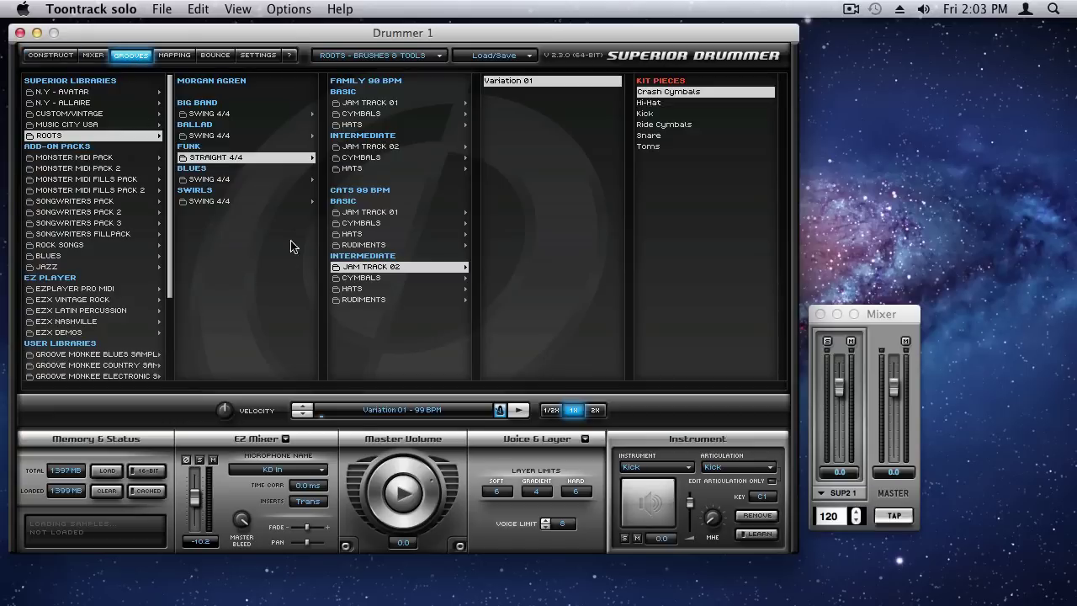
{"action": "left_click", "coordinate": [218, 114]}
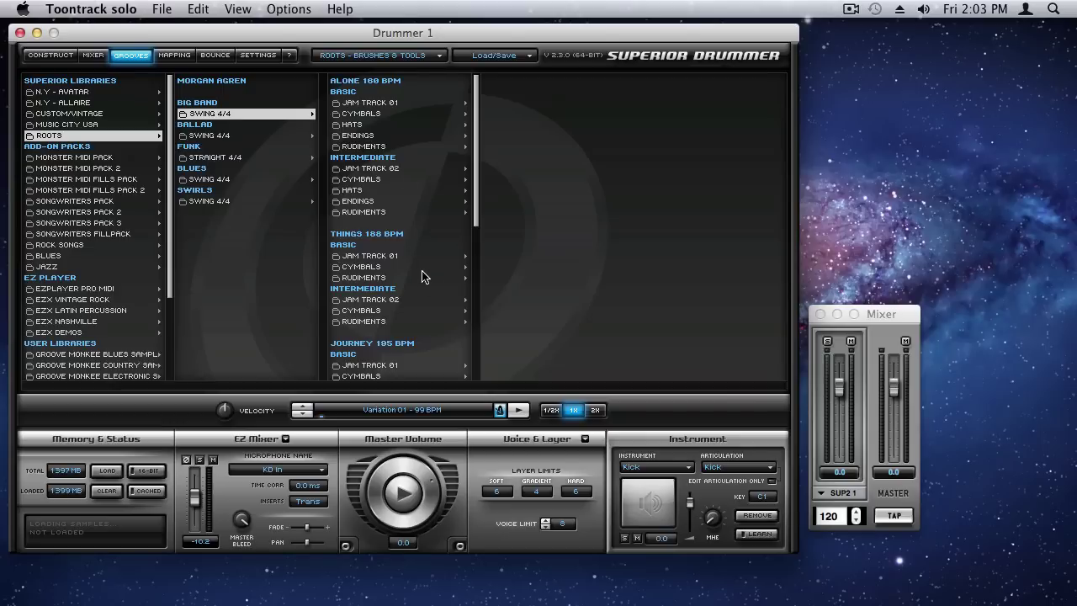
{"action": "left_click", "coordinate": [387, 300]}
{"action": "left_click", "coordinate": [519, 81]}
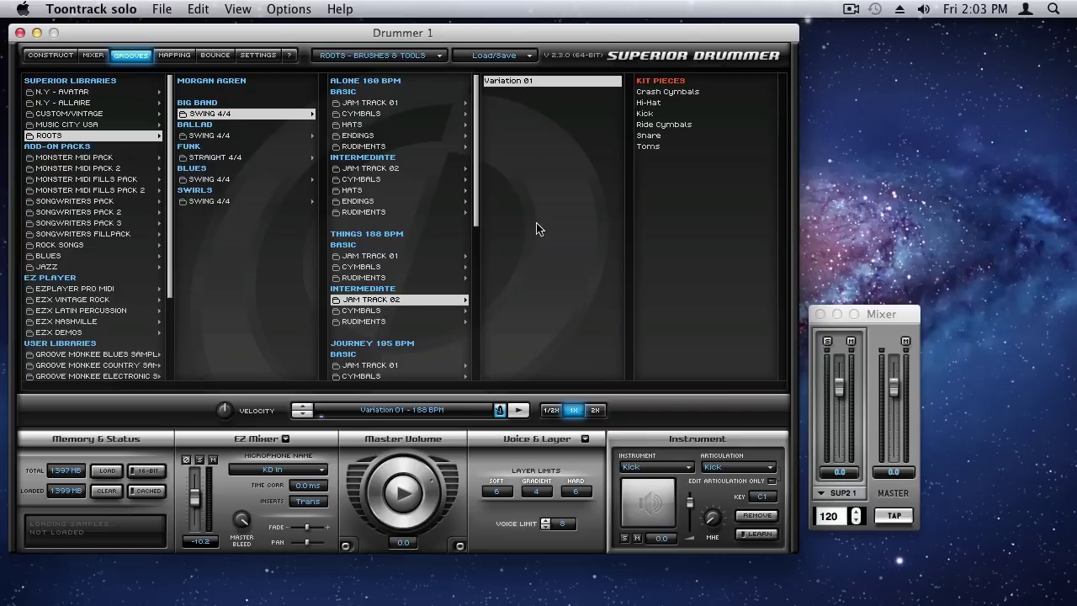
{"action": "left_click", "coordinate": [402, 495]}
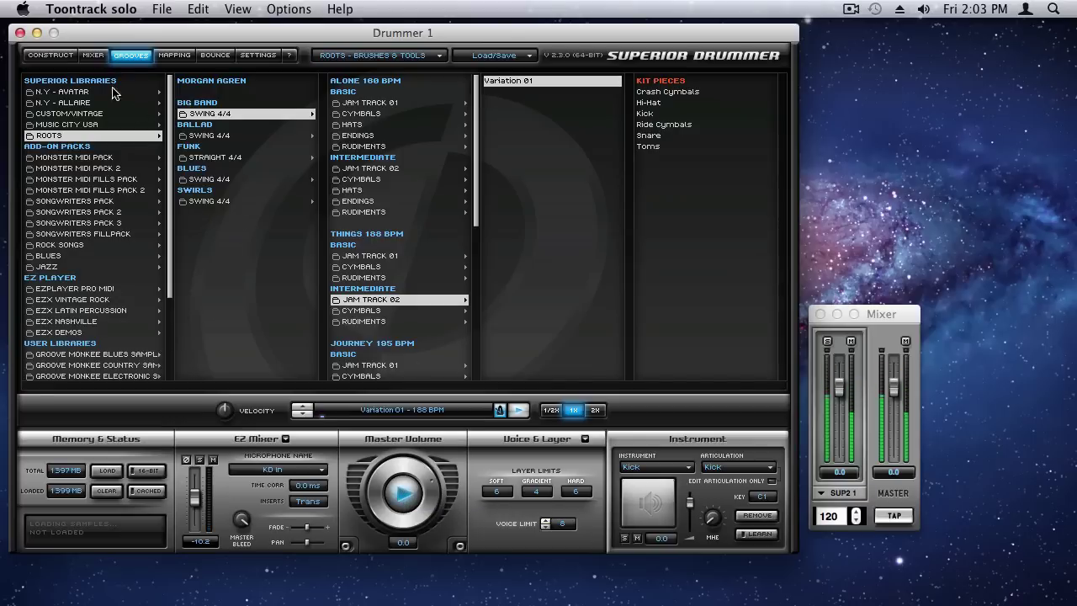
Adjust the playing groove's velocity, then return to the kit view.
{"action": "left_click", "coordinate": [49, 56]}
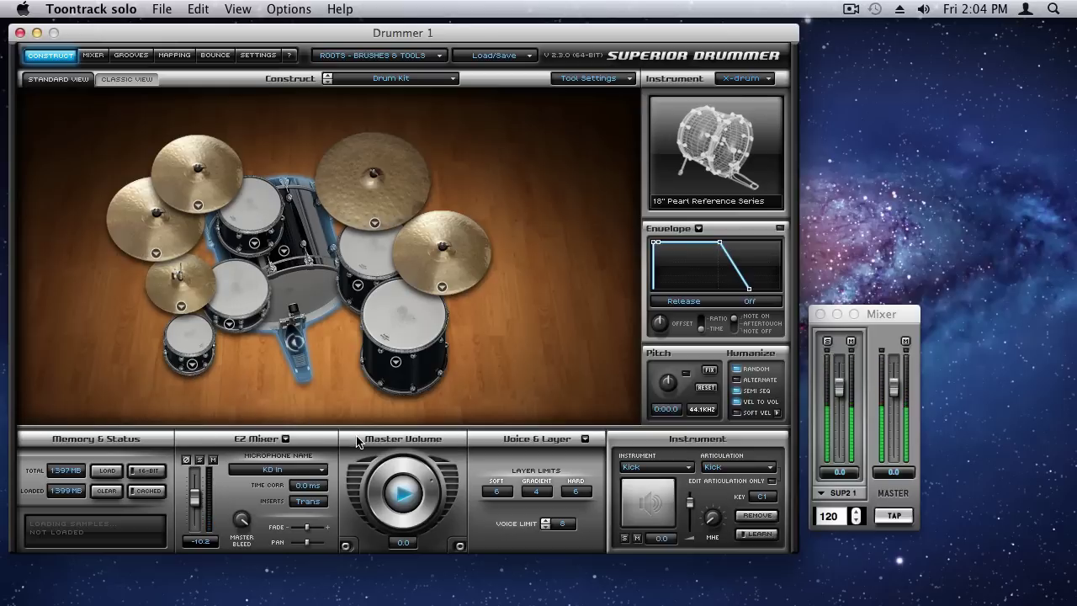
{"action": "left_click", "coordinate": [132, 55]}
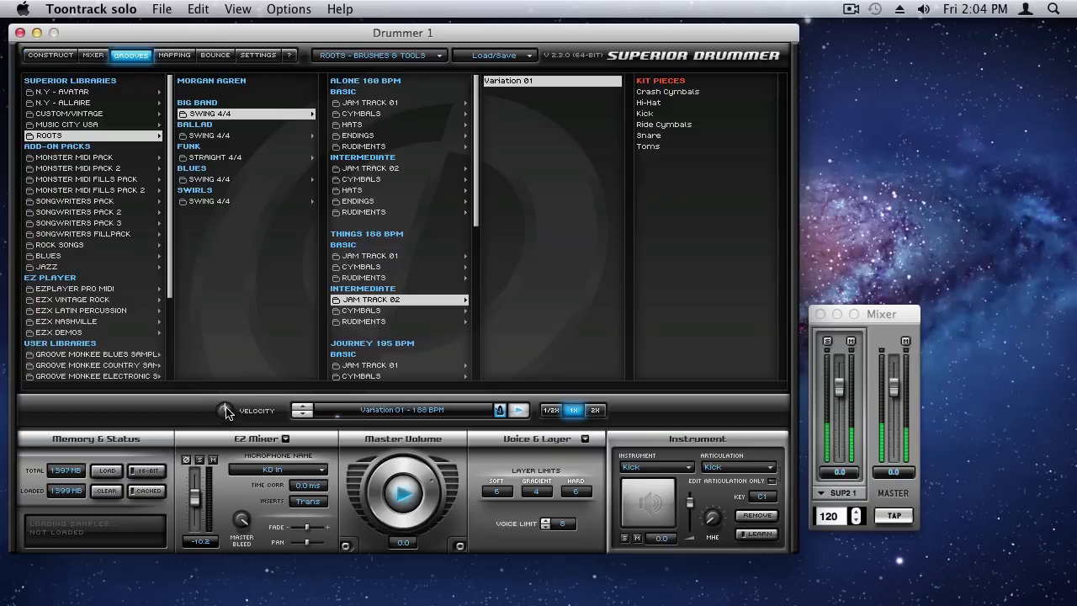
{"action": "mouse_move", "coordinate": [226, 407]}
{"action": "left_mouse_down"}
{"action": "mouse_move", "coordinate": [238, 417]}
{"action": "mouse_move", "coordinate": [219, 408]}
{"action": "mouse_move", "coordinate": [226, 414]}
{"action": "left_mouse_up"}
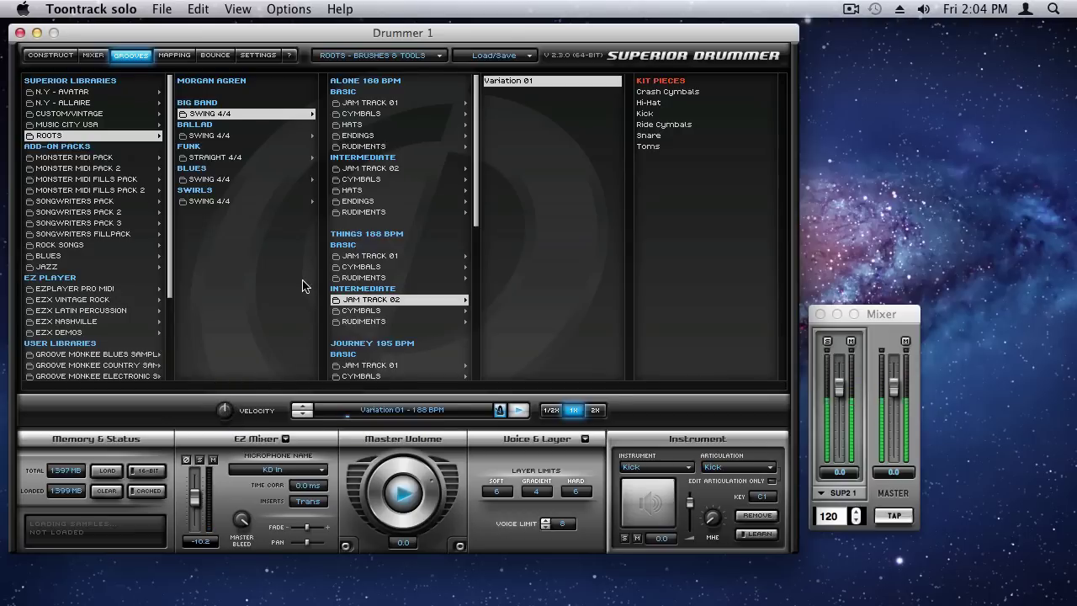
{"action": "left_click", "coordinate": [56, 57]}
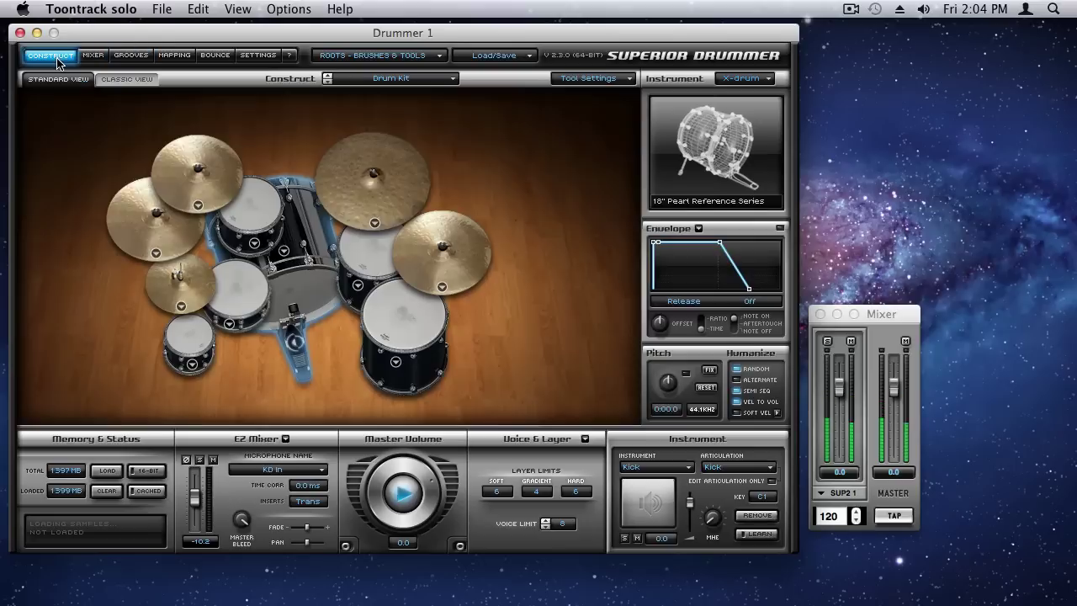
Stop the groove and load Chris Grainger's Decca Room combined preset, confirming the dialog.
{"action": "left_click", "coordinate": [402, 500]}
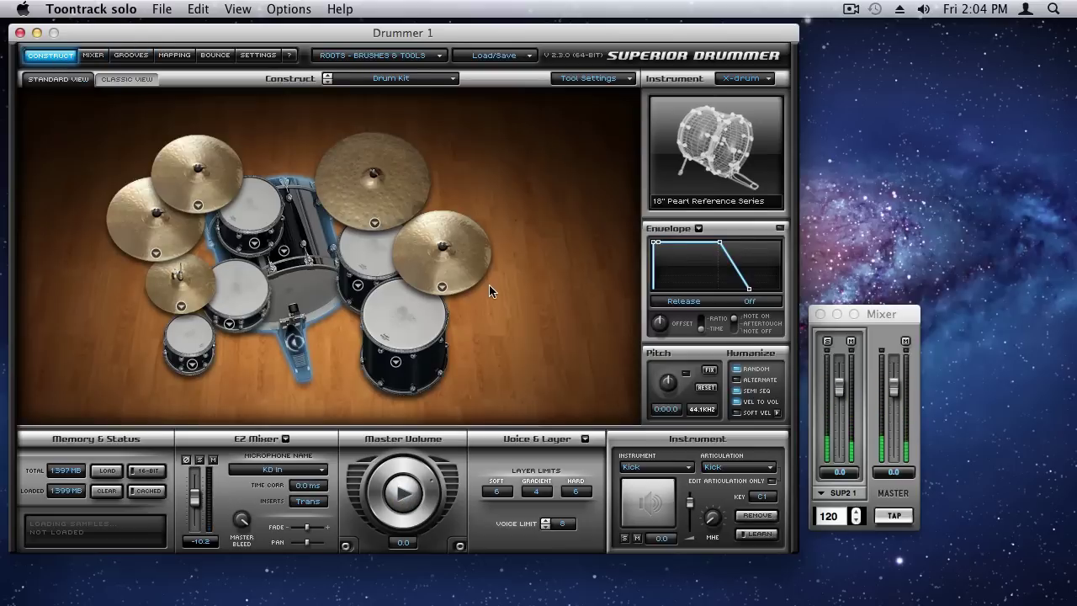
{"action": "left_click", "coordinate": [529, 55]}
{"action": "mouse_move", "coordinate": [532, 72]}
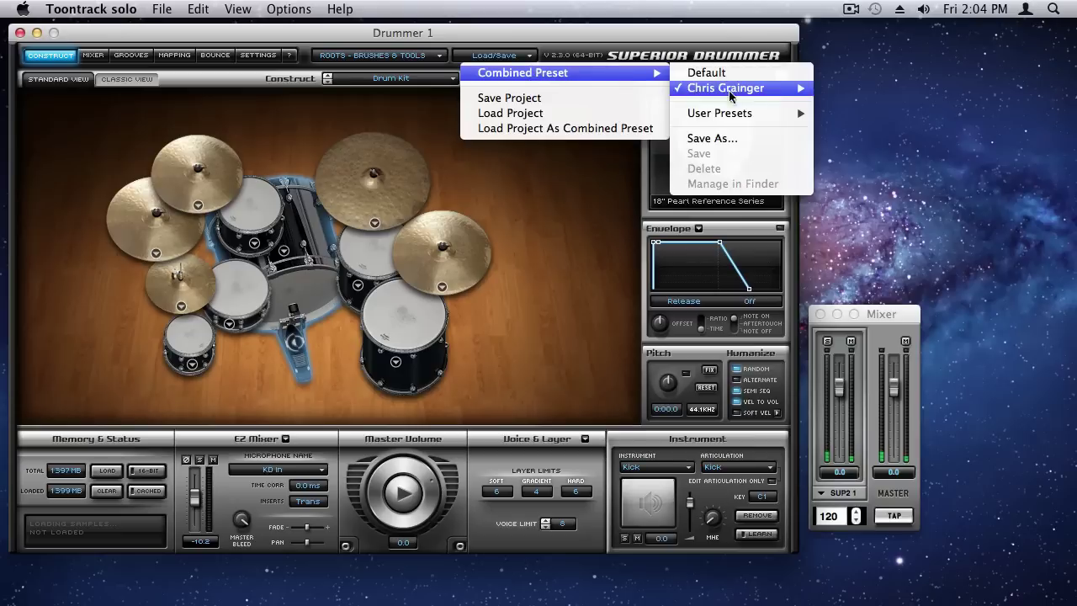
{"action": "mouse_move", "coordinate": [730, 88]}
{"action": "left_click", "coordinate": [910, 102]}
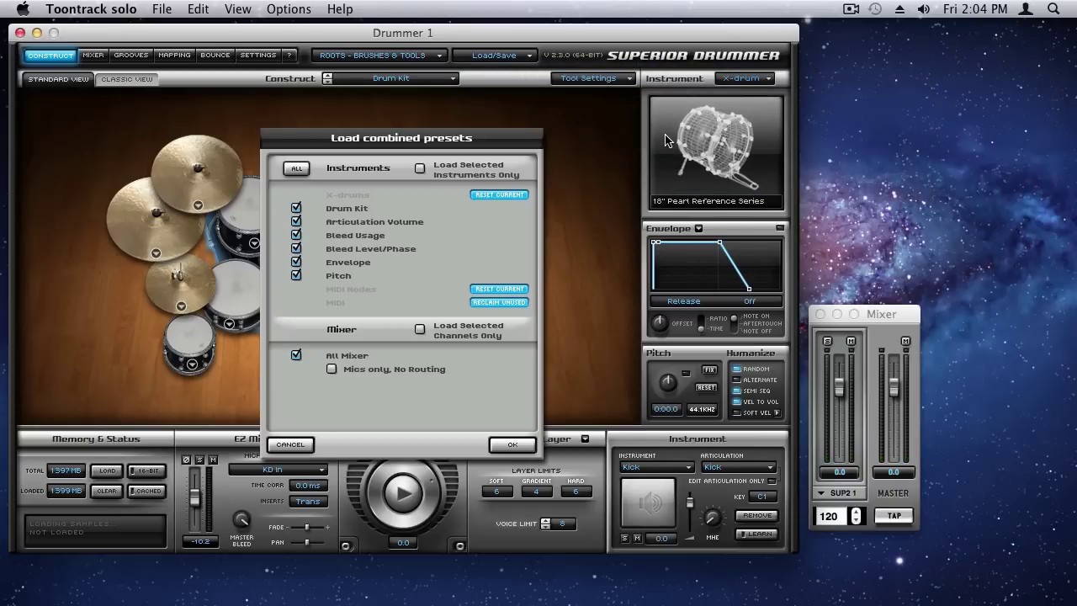
{"action": "left_click", "coordinate": [513, 445]}
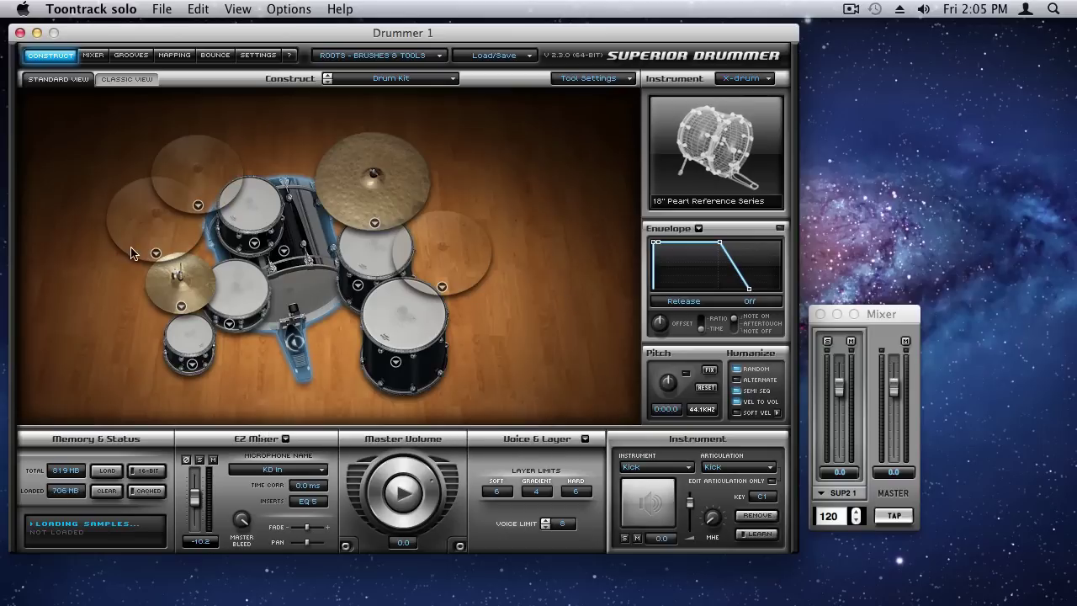
Put the 22" K Zildjian Constantinople Medium in Ride 2 and the 22" Bosphorus in Cymbal 1.
{"action": "left_click", "coordinate": [156, 254]}
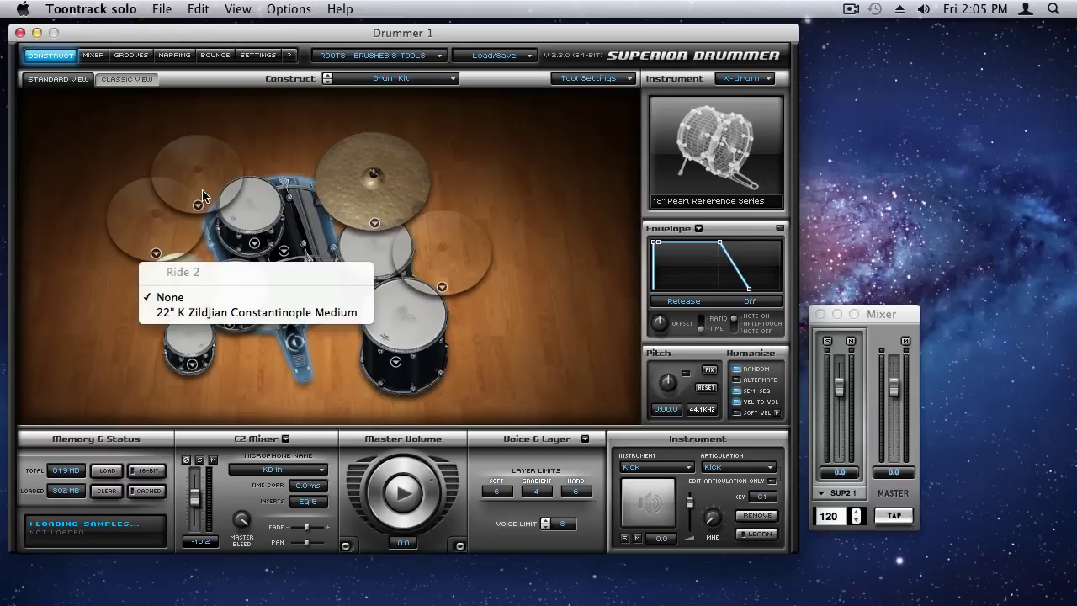
{"action": "left_click", "coordinate": [170, 308]}
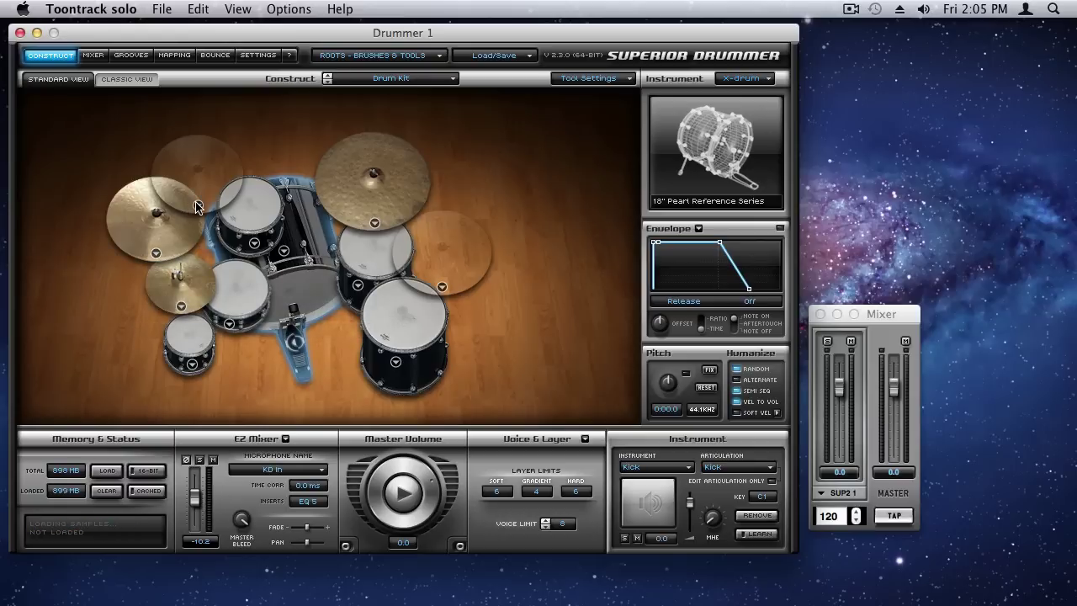
{"action": "left_click", "coordinate": [198, 206]}
{"action": "left_click", "coordinate": [220, 268]}
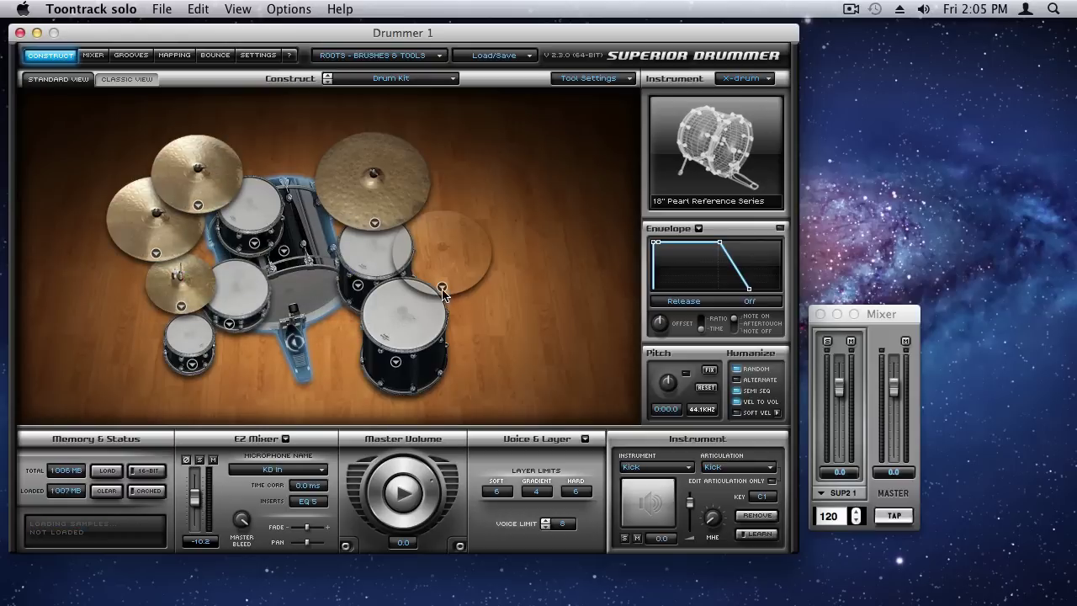
Load the Sabian HHX Manhattan Ride into Cymbal 2 and check the Drumsticks settings unchanged.
{"action": "left_click", "coordinate": [442, 287]}
{"action": "left_click", "coordinate": [477, 346]}
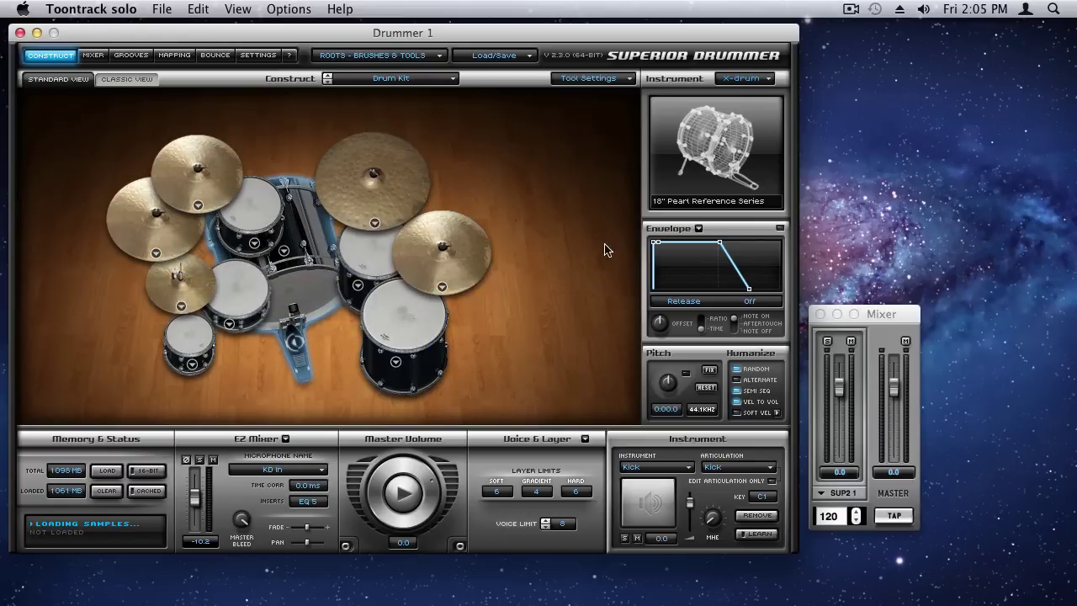
{"action": "left_click", "coordinate": [629, 79]}
{"action": "mouse_move", "coordinate": [655, 94]}
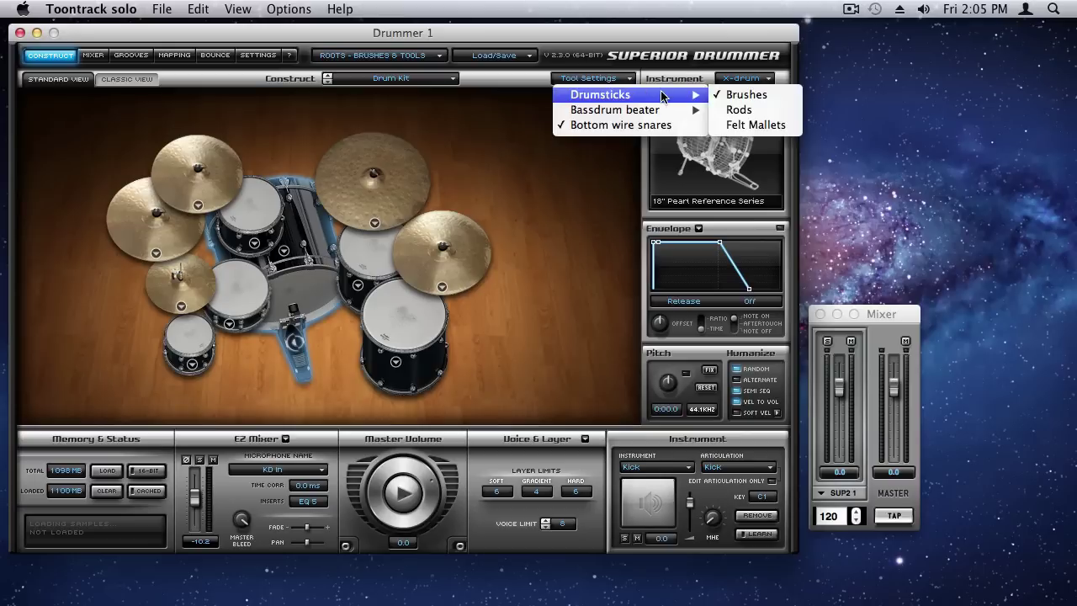
{"action": "left_click", "coordinate": [592, 84]}
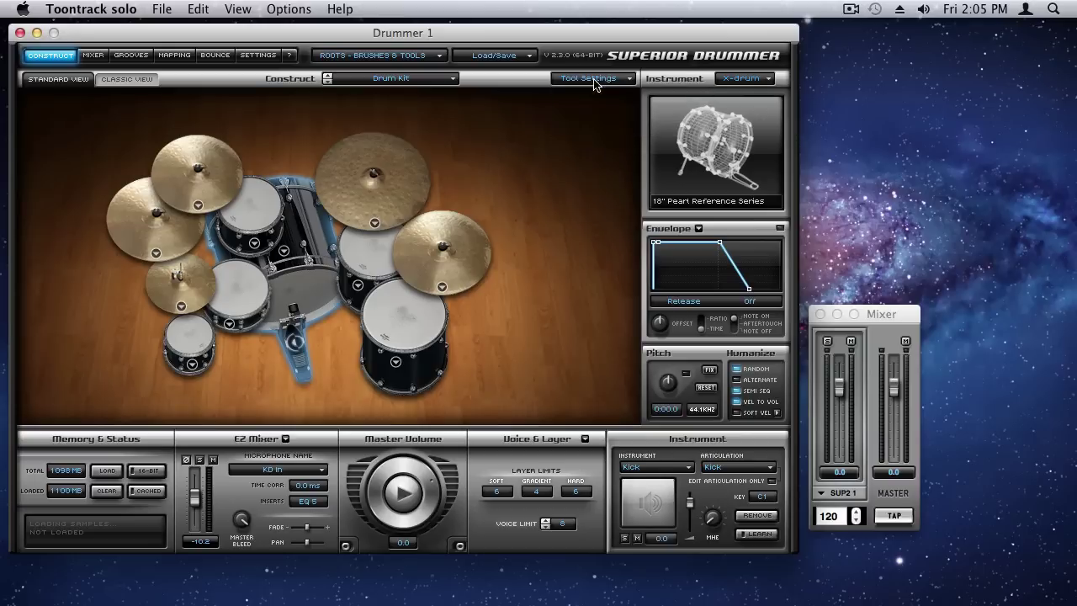
Pick Swirls Swing 4/4 Mellow 102 BPM Variation 02 and play it on the kit.
{"action": "left_click", "coordinate": [138, 58]}
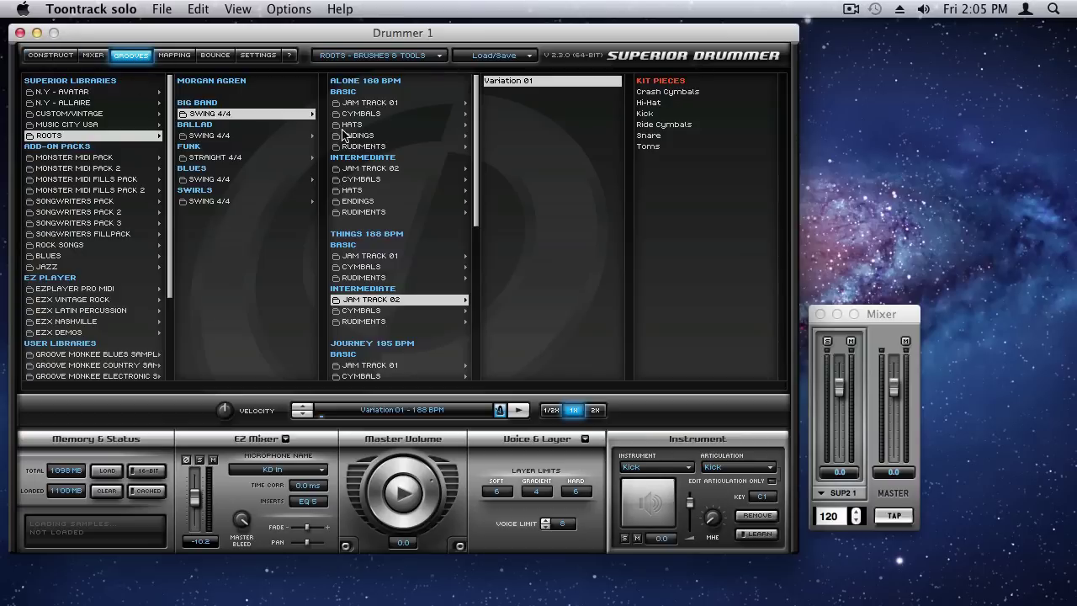
{"action": "left_click", "coordinate": [217, 202]}
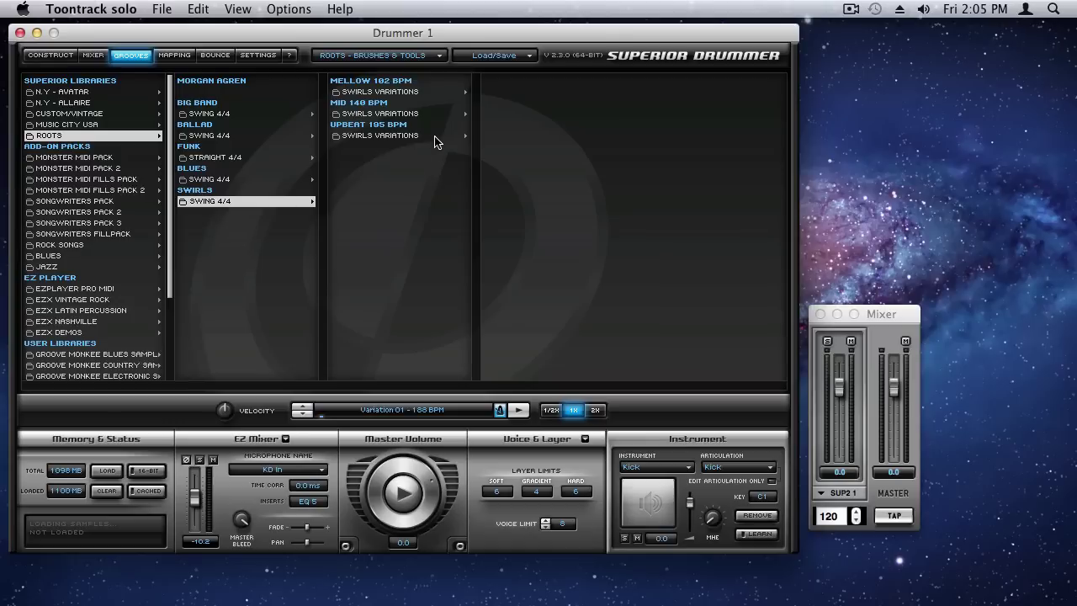
{"action": "left_click", "coordinate": [409, 94]}
{"action": "left_click", "coordinate": [525, 104]}
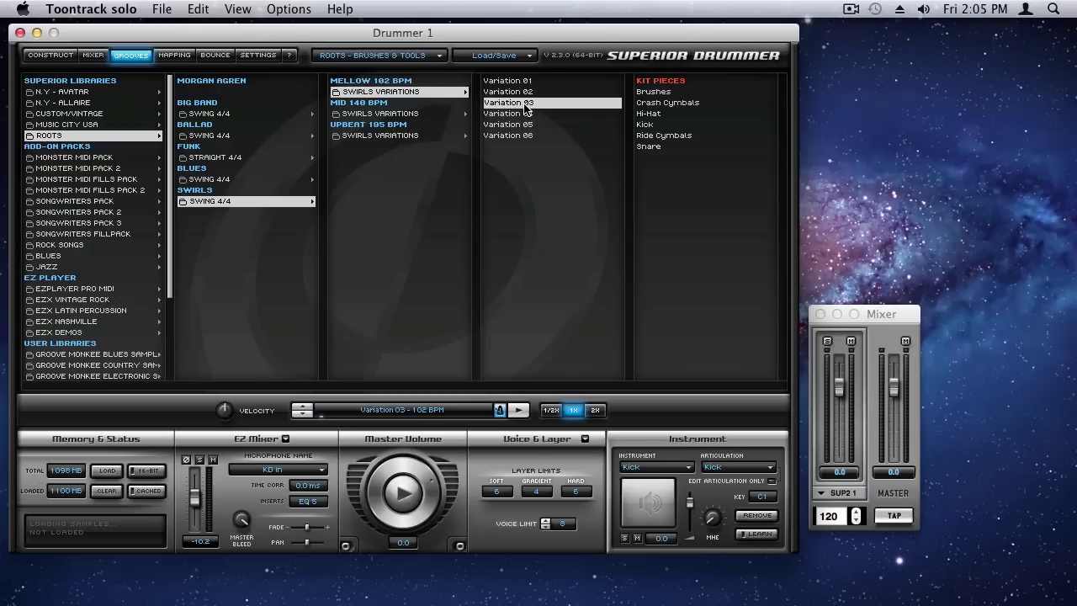
{"action": "left_click", "coordinate": [521, 92]}
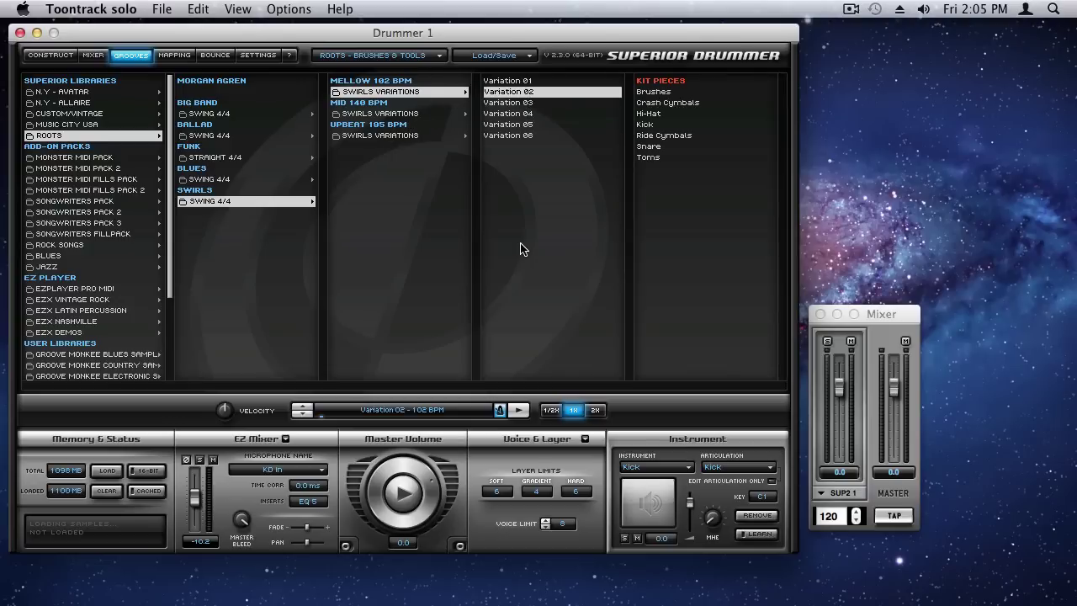
{"action": "left_click", "coordinate": [405, 499]}
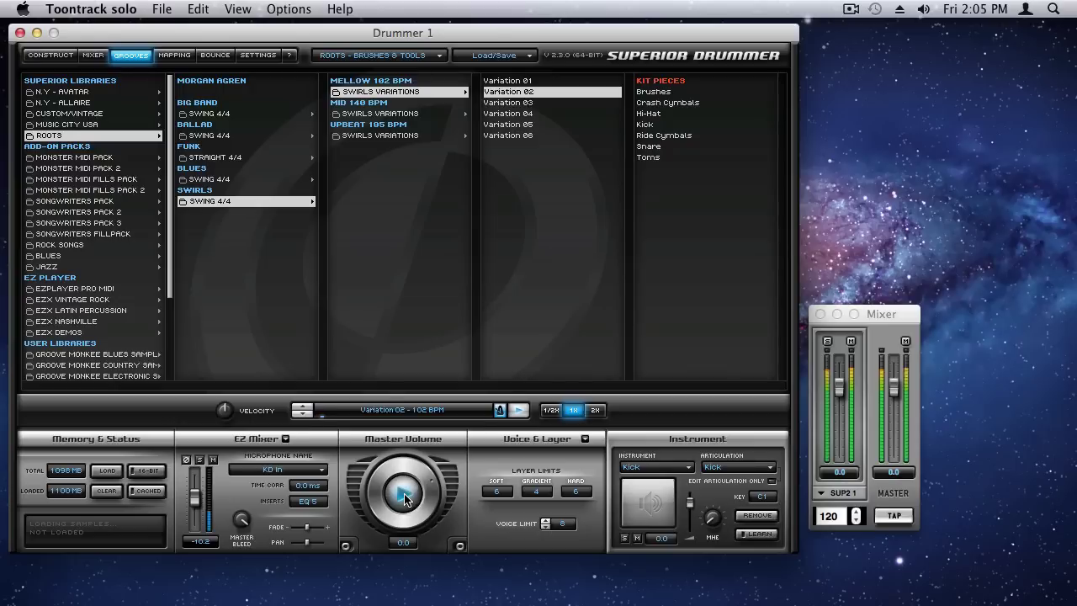
{"action": "left_click", "coordinate": [52, 56]}
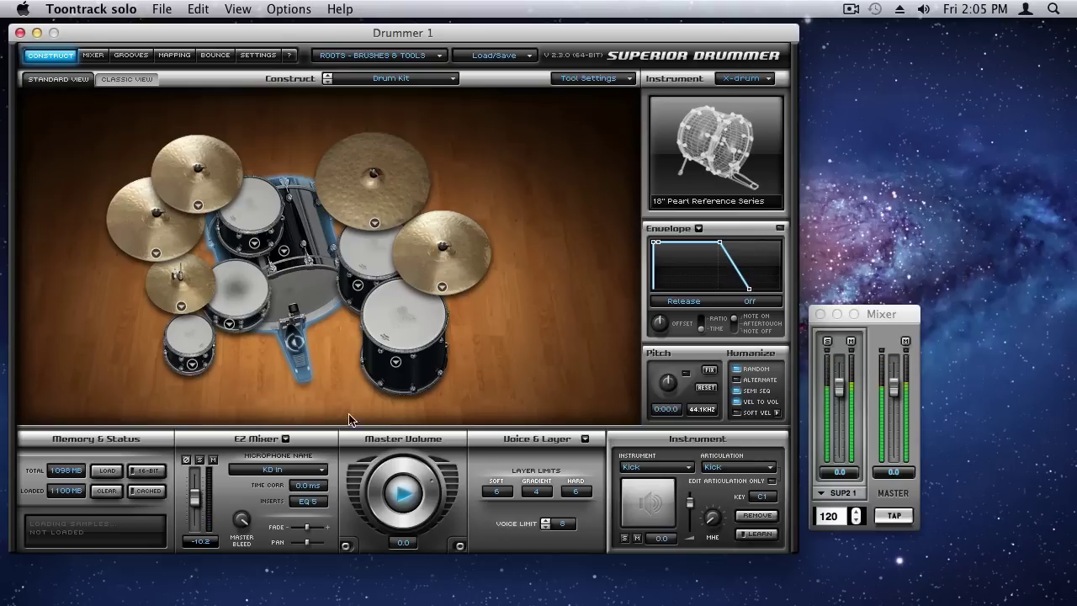
Stop playback, load Chris Grainger's Destroyed preset, and lower the SUP2 1 fader to about -3.7.
{"action": "left_click", "coordinate": [412, 503]}
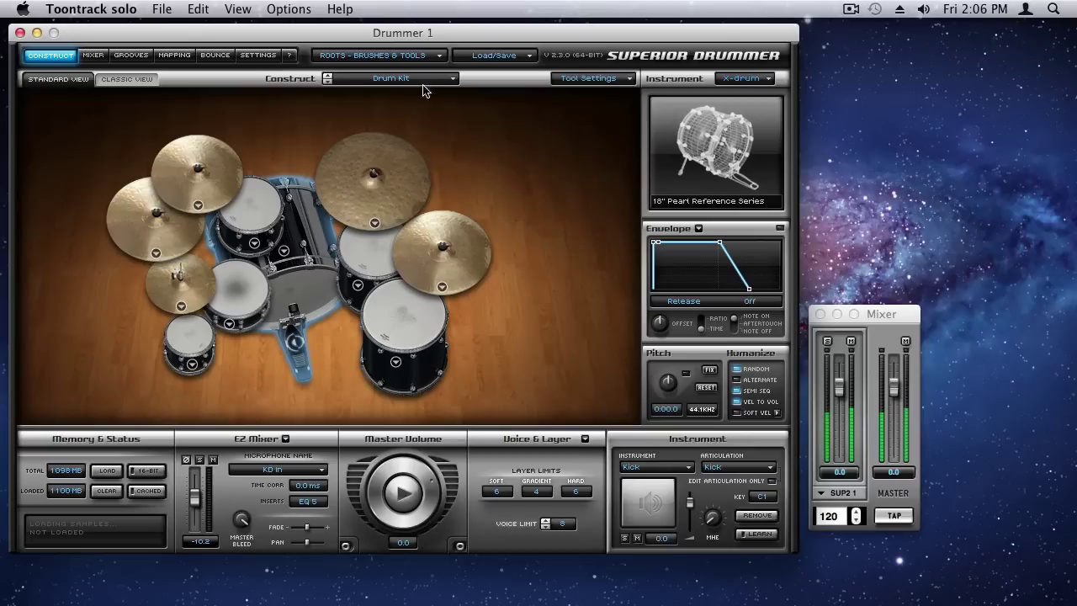
{"action": "left_click", "coordinate": [532, 61]}
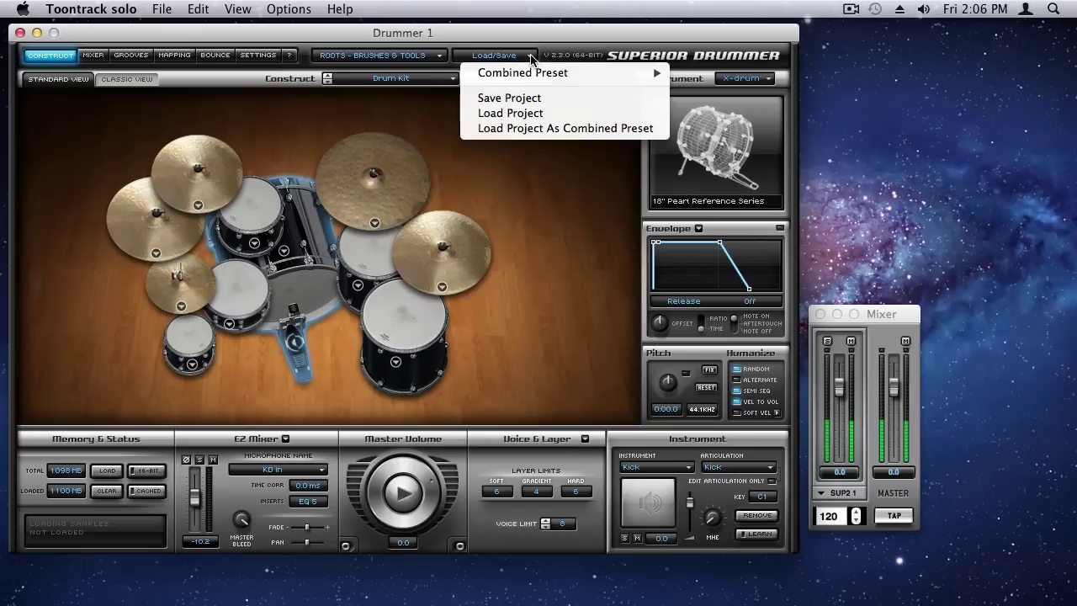
{"action": "mouse_move", "coordinate": [532, 76]}
{"action": "mouse_move", "coordinate": [761, 87]}
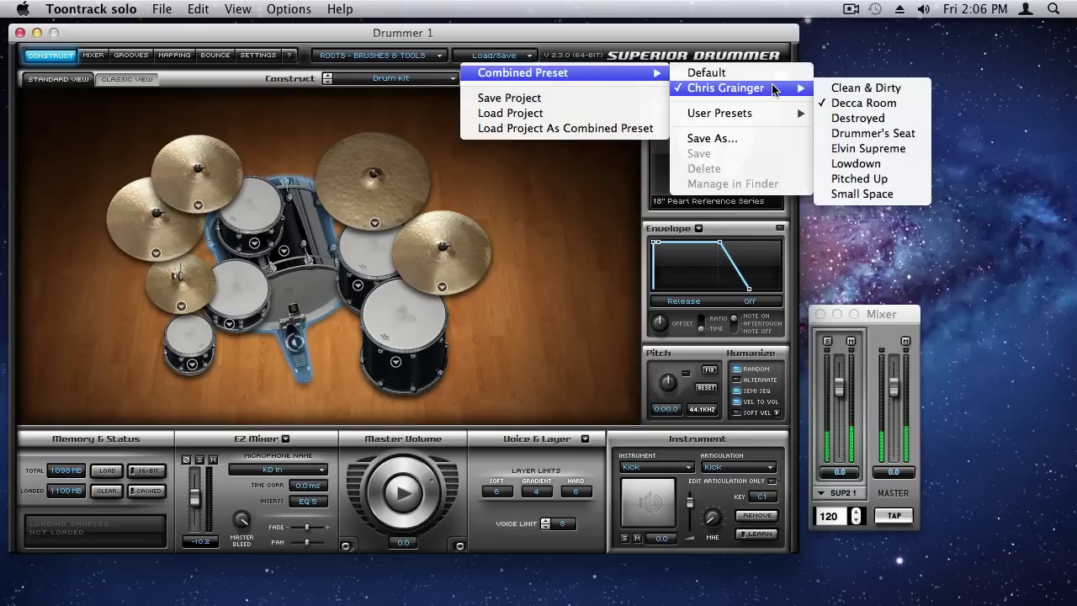
{"action": "left_click", "coordinate": [857, 118]}
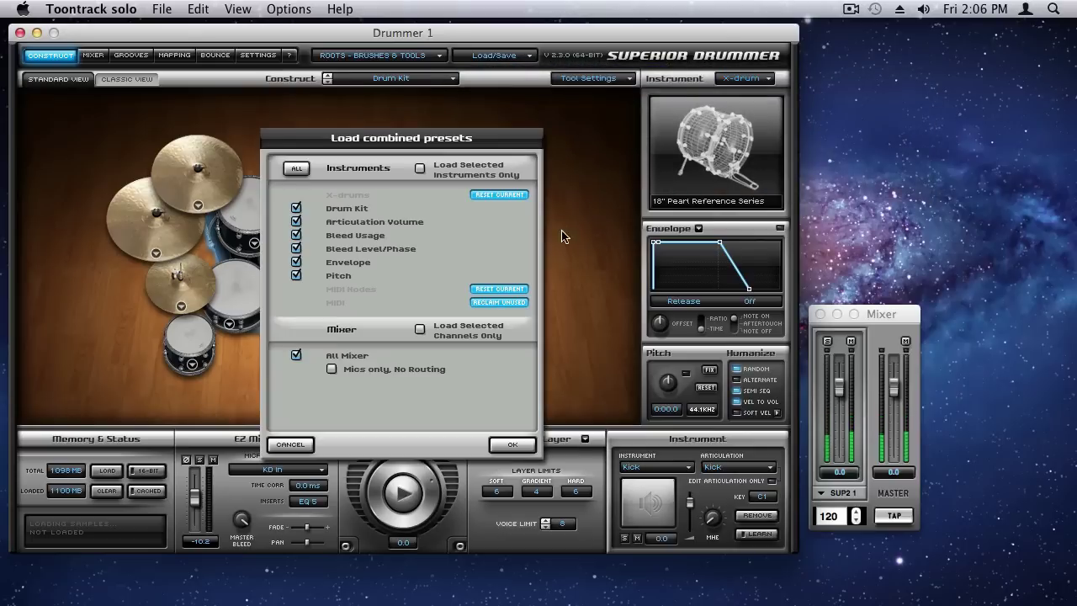
{"action": "left_click", "coordinate": [513, 445]}
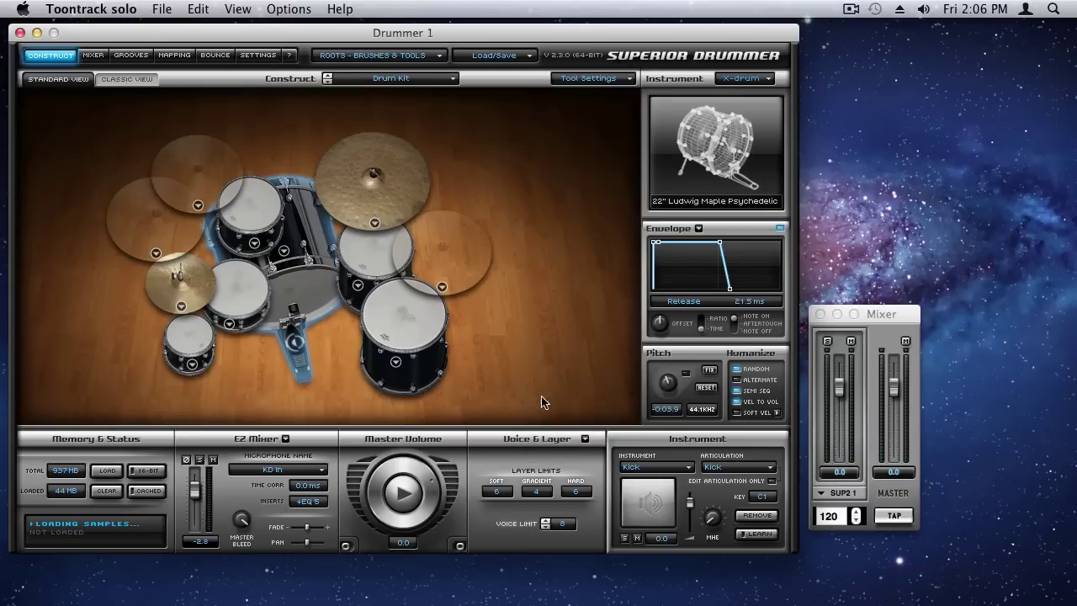
{"action": "left_click_drag", "start_coordinate": [839, 390], "coordinate": [840, 399]}
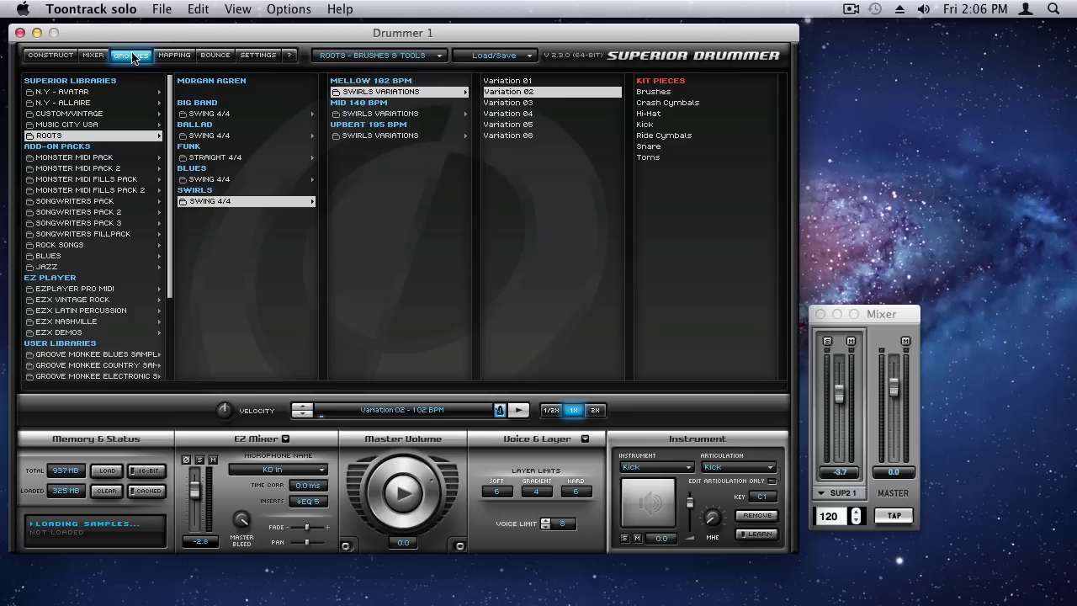
Select the Funk Straight 4/4 Cats 99 BPM Jam Track 02, Variation 01 groove.
{"action": "left_click", "coordinate": [130, 55]}
{"action": "left_click", "coordinate": [211, 158]}
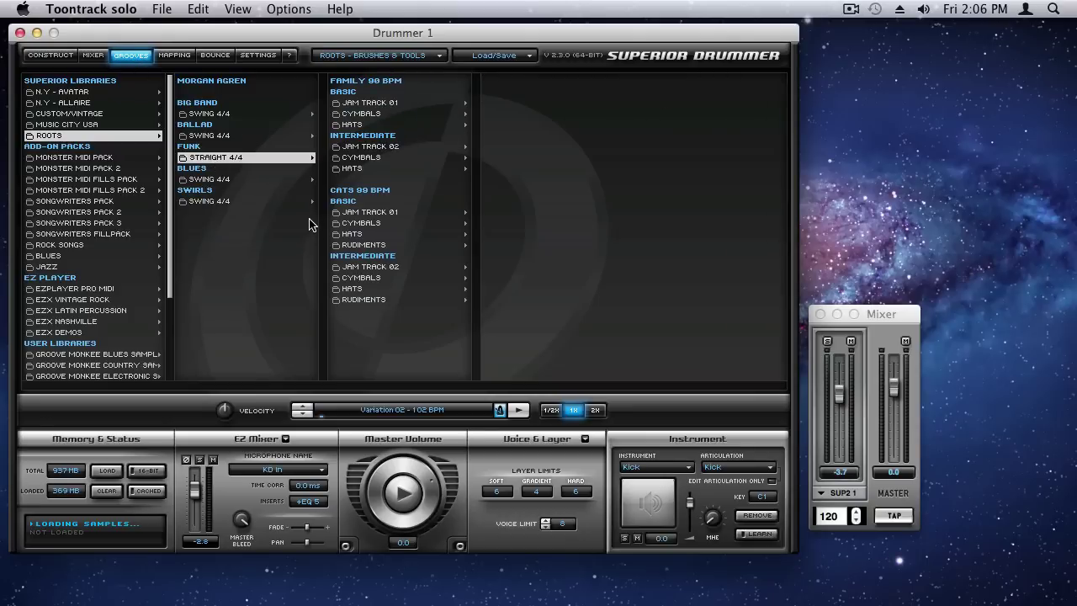
{"action": "left_click", "coordinate": [376, 267]}
{"action": "left_click", "coordinate": [527, 83]}
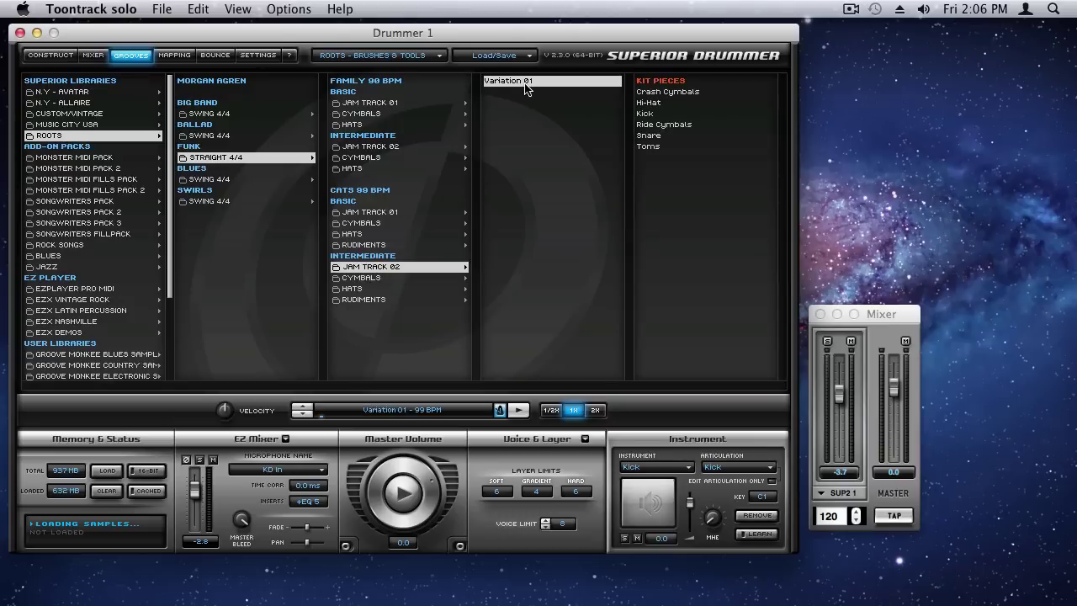
{"action": "left_click", "coordinate": [64, 57]}
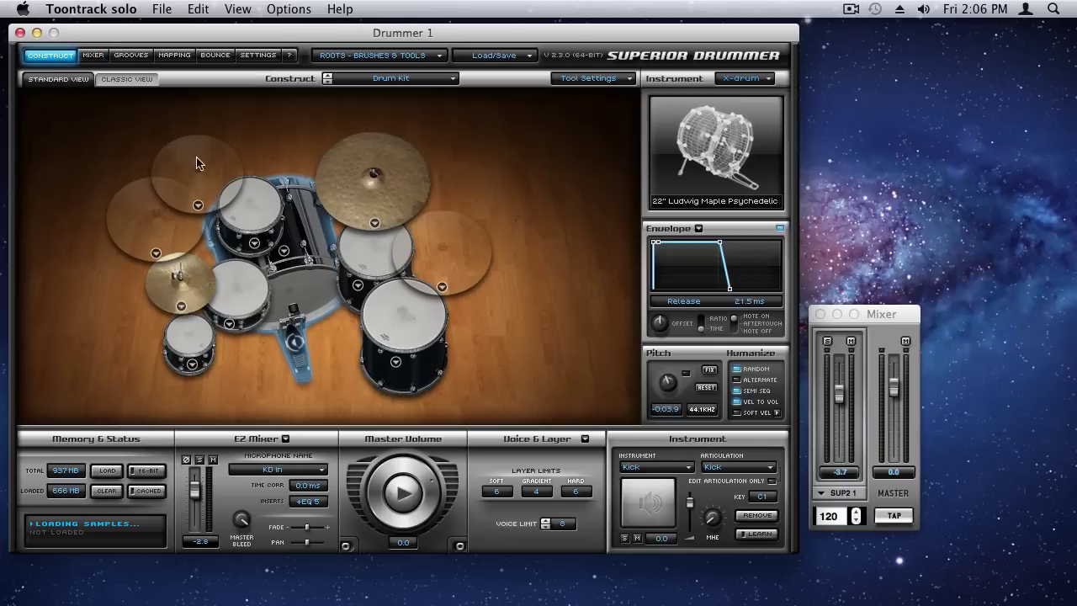
Load Bosphorus Ferit into Cymbal 1 and K Zildjian Constantinople into Ride 2, leaving Cymbal 2 unchanged.
{"action": "left_click", "coordinate": [200, 207]}
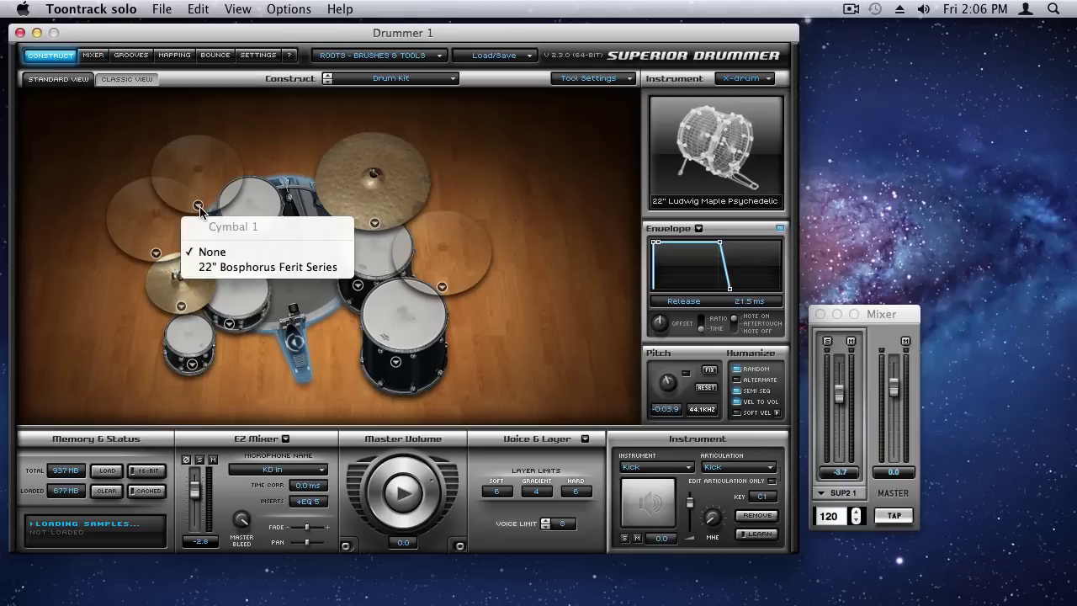
{"action": "left_click", "coordinate": [204, 259]}
{"action": "left_click", "coordinate": [157, 253]}
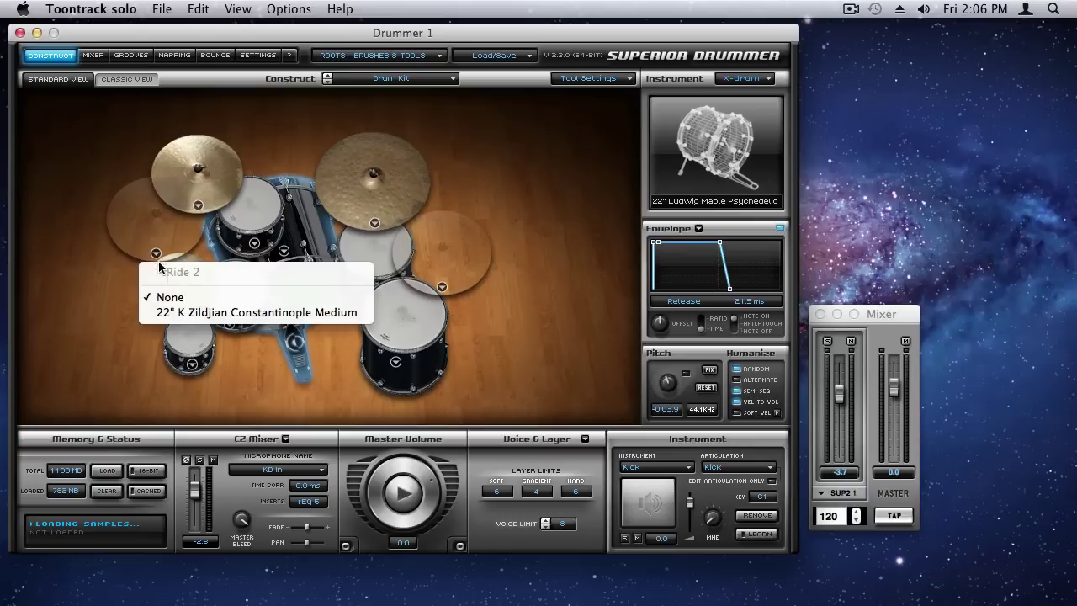
{"action": "left_click", "coordinate": [328, 313]}
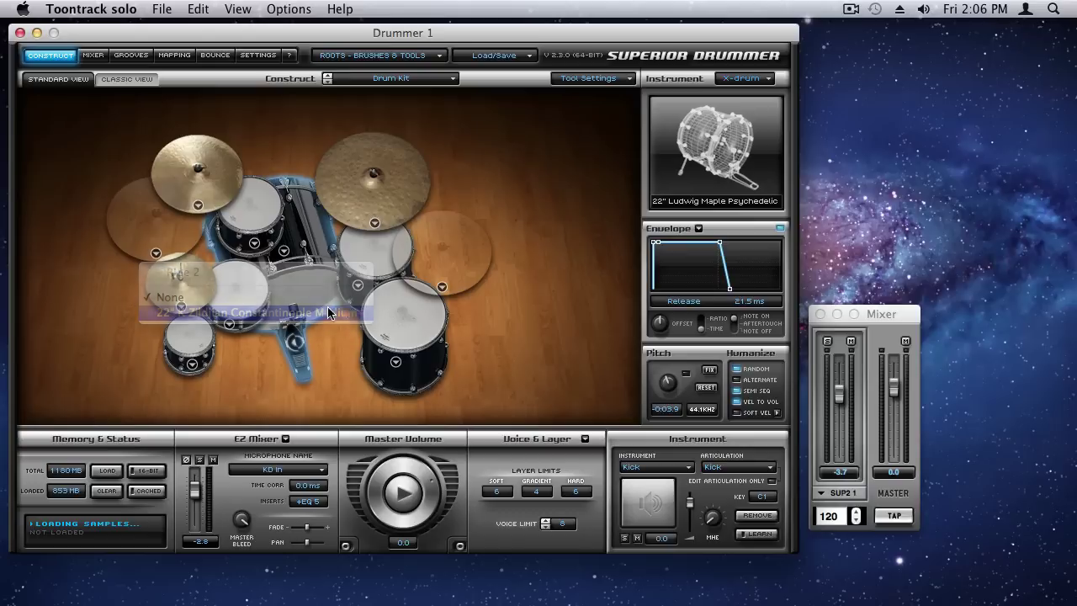
{"action": "left_click", "coordinate": [442, 287]}
{"action": "left_click", "coordinate": [509, 315]}
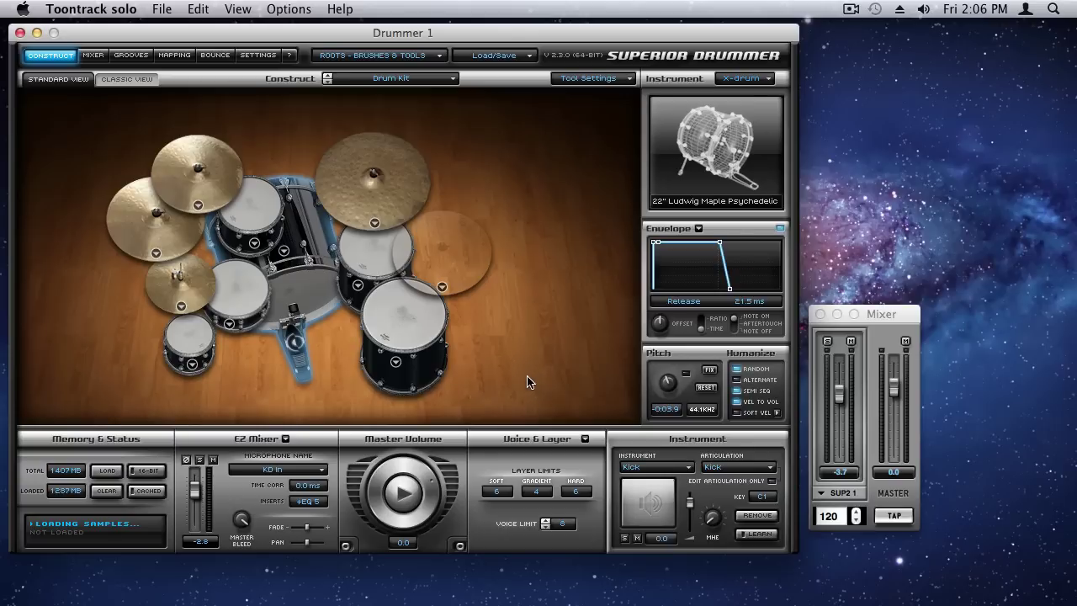
Start the groove and lower the SUP2 1 mixer channel to -5.5.
{"action": "left_click", "coordinate": [406, 494]}
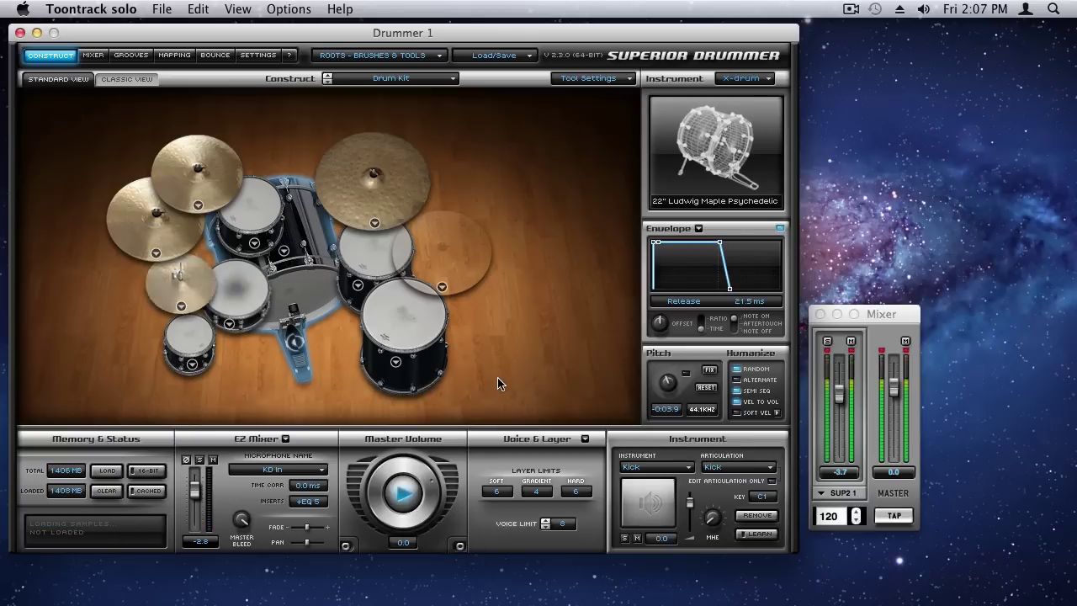
{"action": "left_click_drag", "start_coordinate": [838, 400], "coordinate": [838, 407]}
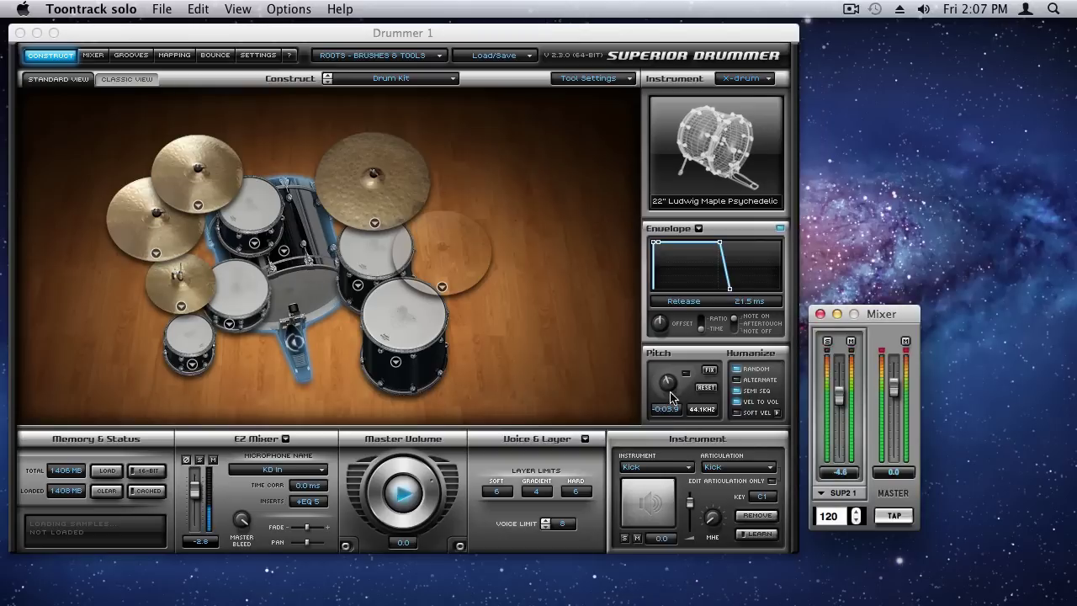
{"action": "left_click_drag", "start_coordinate": [841, 402], "coordinate": [841, 409]}
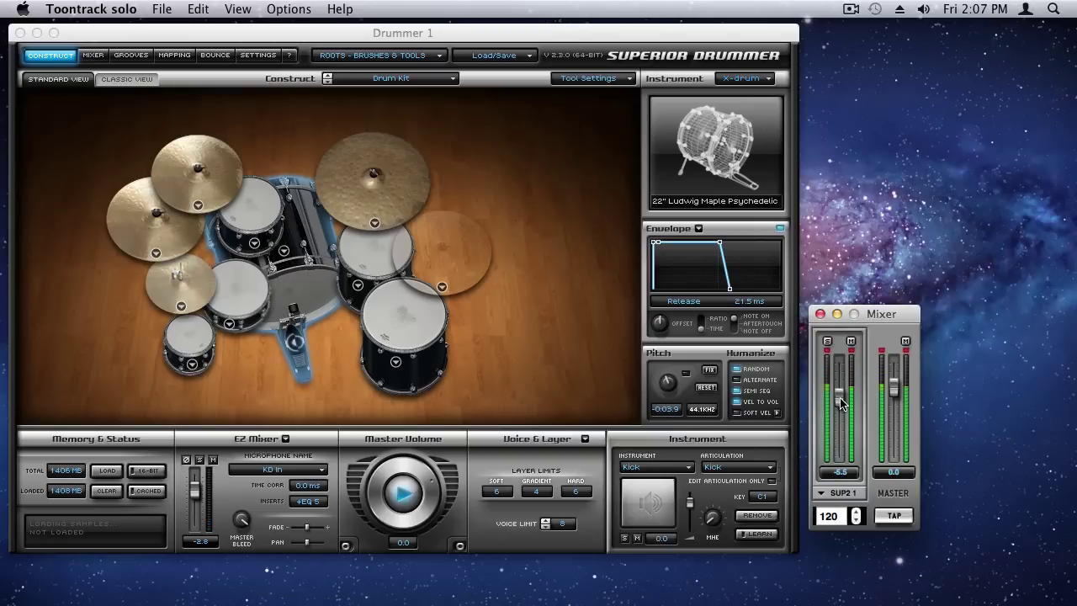
Adjust the kit's master volume to 0.0, then stop the groove playback.
{"action": "left_click", "coordinate": [436, 499]}
{"action": "left_click_drag", "start_coordinate": [436, 498], "coordinate": [438, 503]}
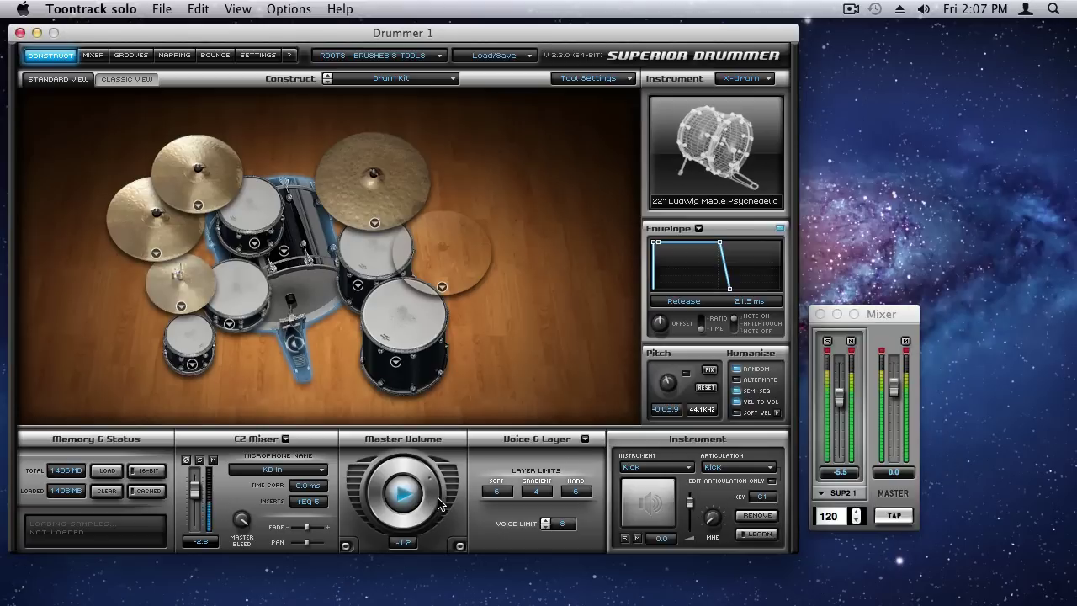
{"action": "left_click", "coordinate": [829, 356]}
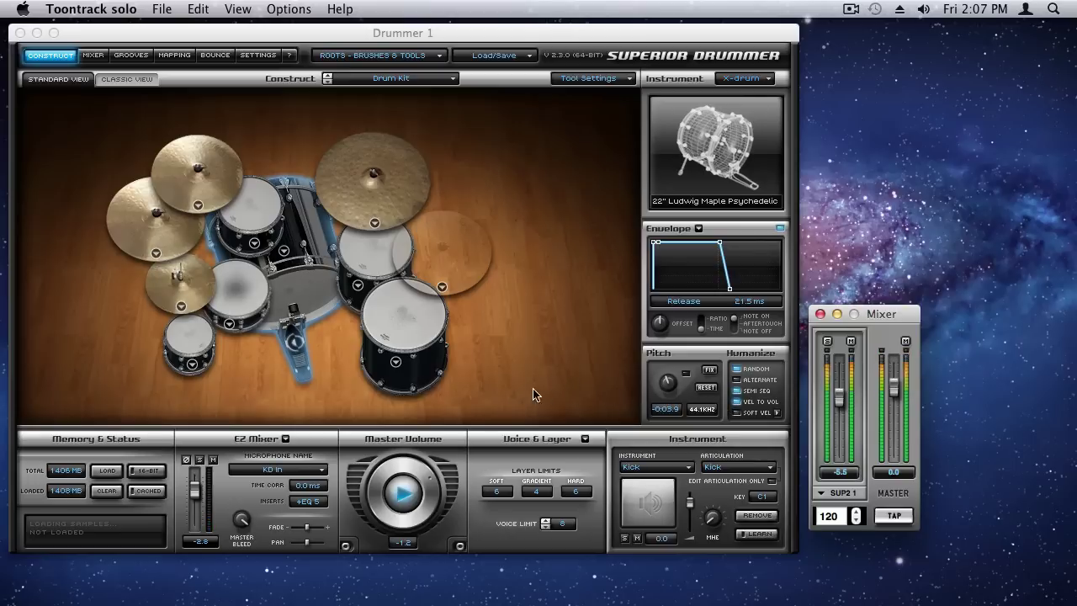
{"action": "left_click", "coordinate": [406, 500]}
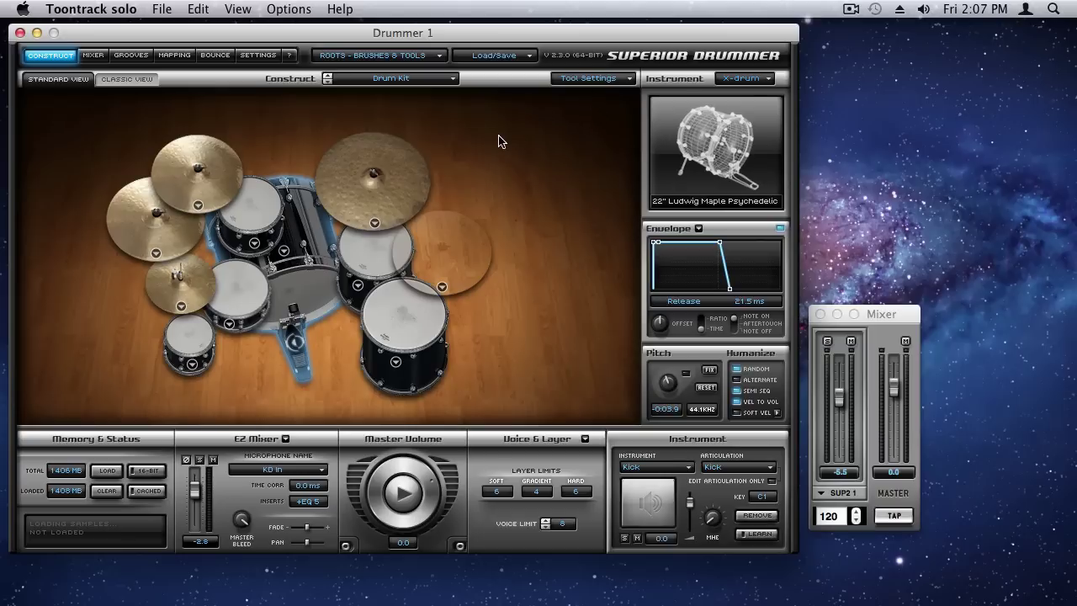
Load the Drummer's Seat combined preset as the whole kit.
{"action": "left_click", "coordinate": [531, 59]}
{"action": "mouse_move", "coordinate": [572, 73]}
{"action": "mouse_move", "coordinate": [803, 88]}
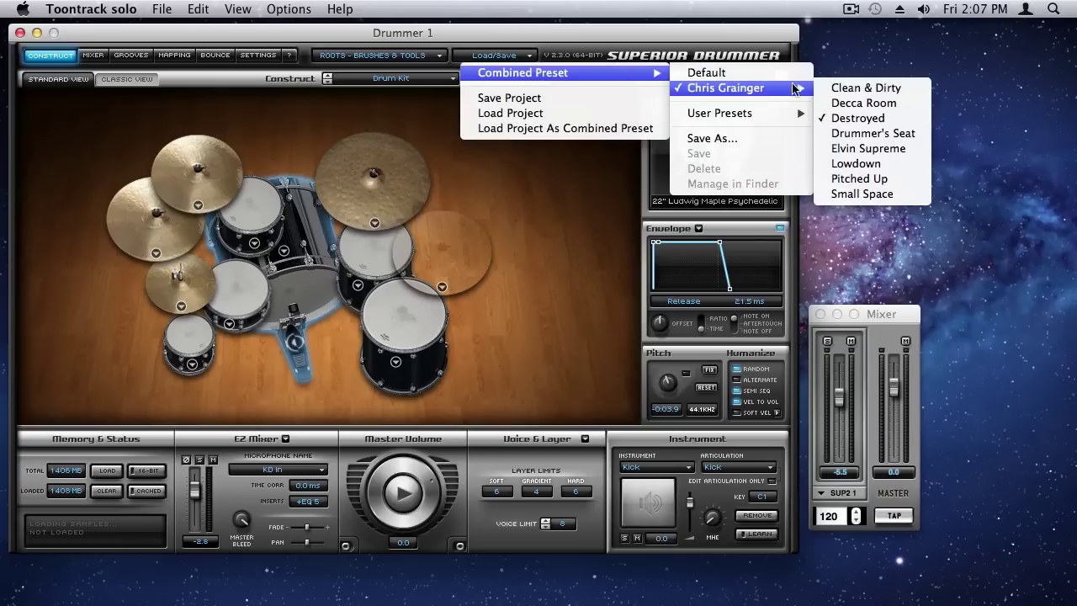
{"action": "left_click", "coordinate": [872, 133]}
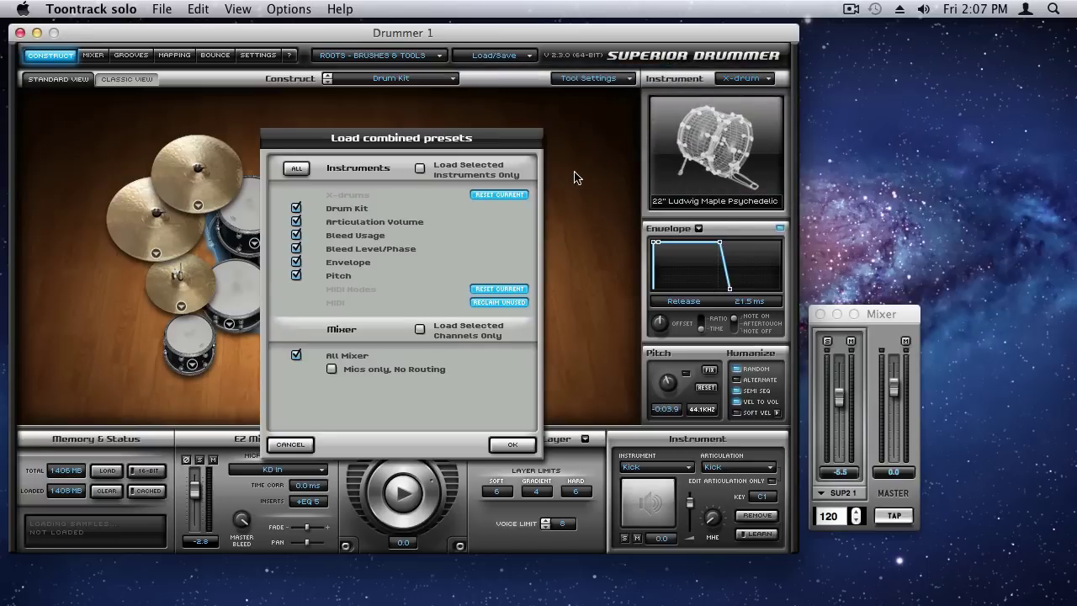
{"action": "left_click", "coordinate": [513, 445]}
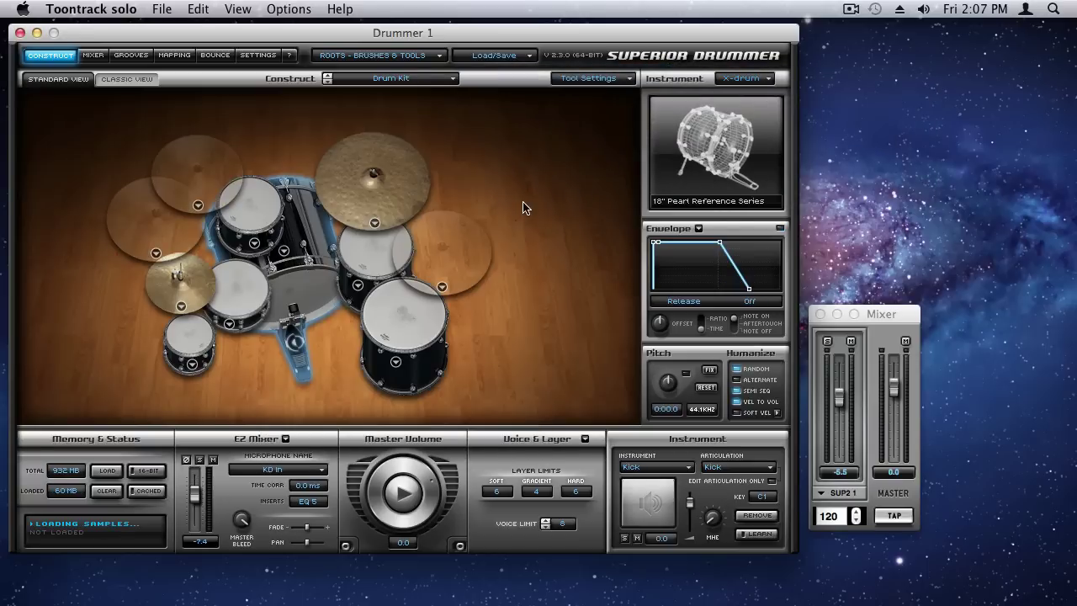
Pick Variation 02 of the Big Band Swing 4/4 intermediate rudiments groove.
{"action": "left_click", "coordinate": [132, 56]}
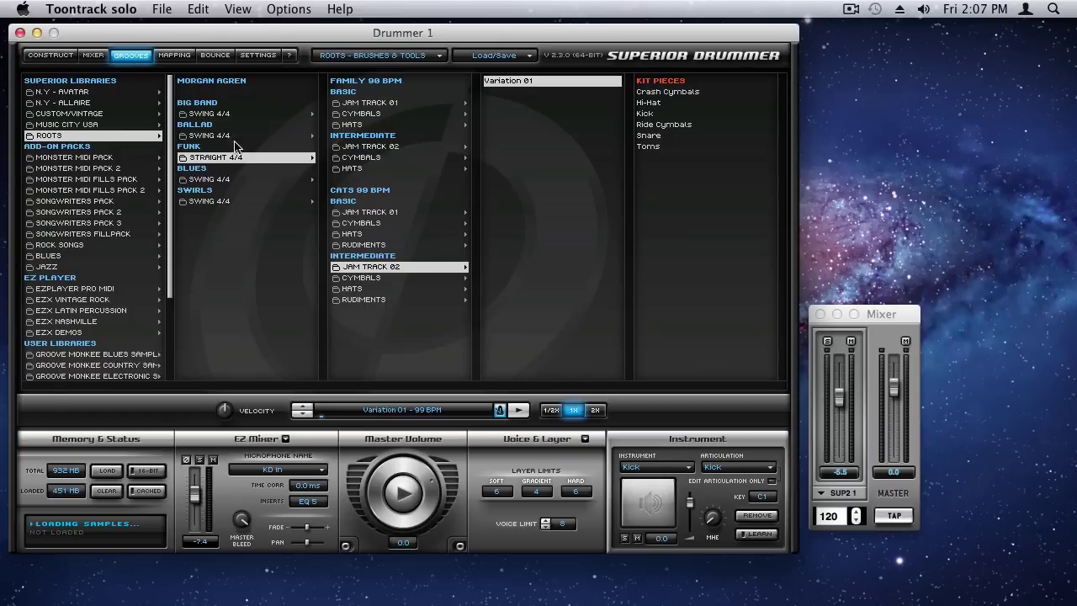
{"action": "left_click", "coordinate": [236, 114]}
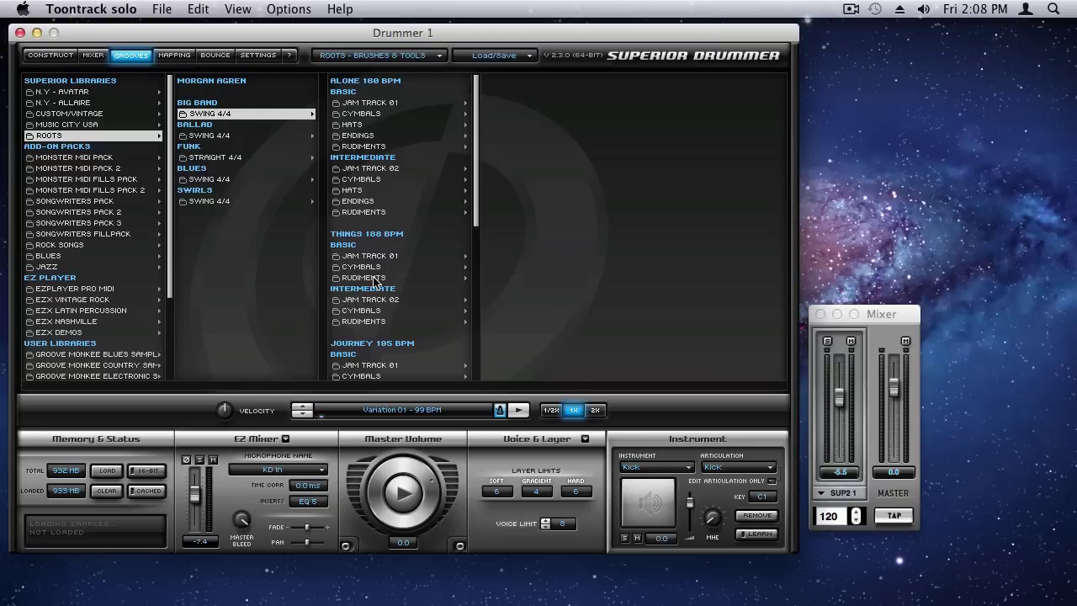
{"action": "left_click", "coordinate": [385, 322]}
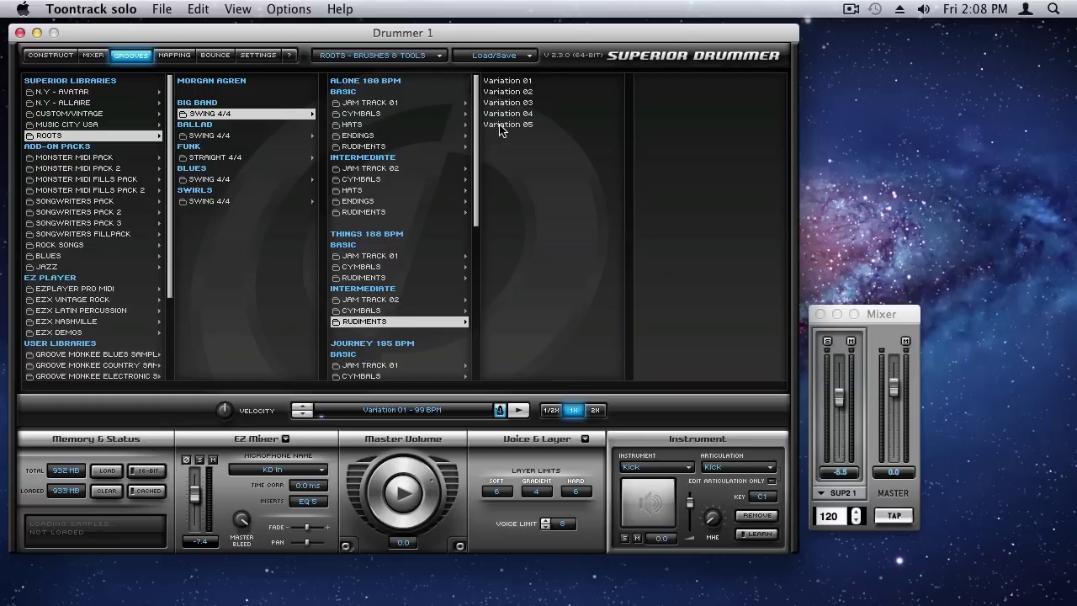
{"action": "left_click", "coordinate": [513, 91]}
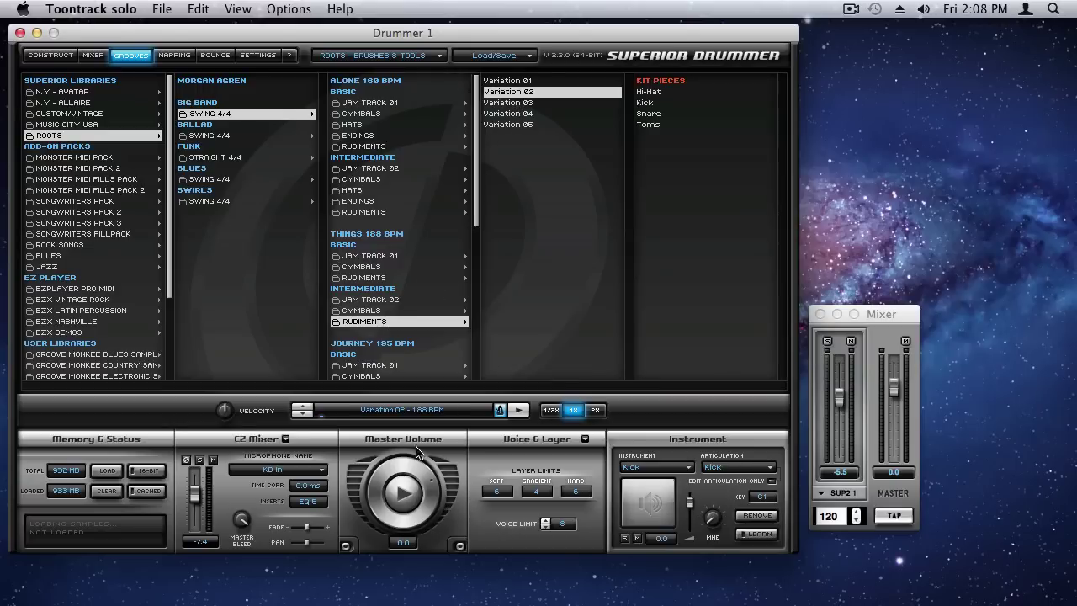
Back in the kit view, switch the drumsticks to Felt Mallets, then play and stop the groove.
{"action": "left_click", "coordinate": [49, 56]}
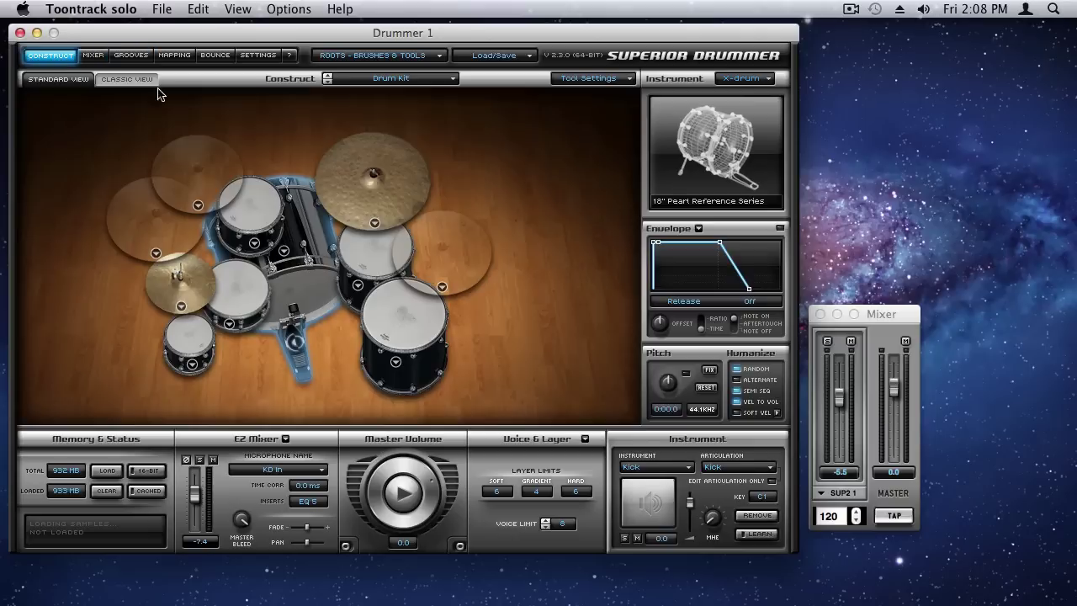
{"action": "left_click", "coordinate": [628, 80]}
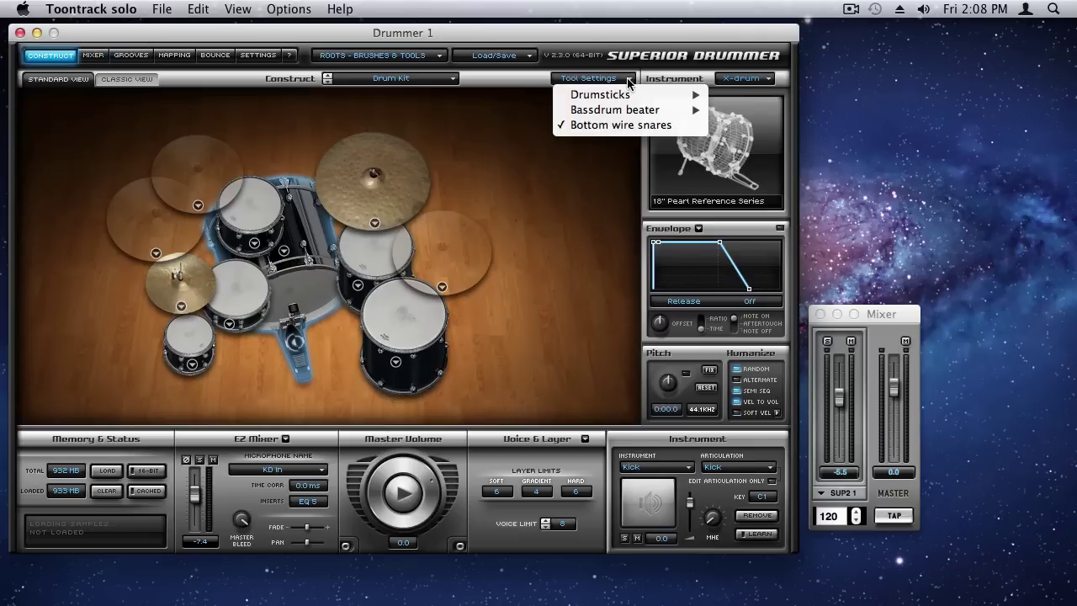
{"action": "mouse_move", "coordinate": [698, 94]}
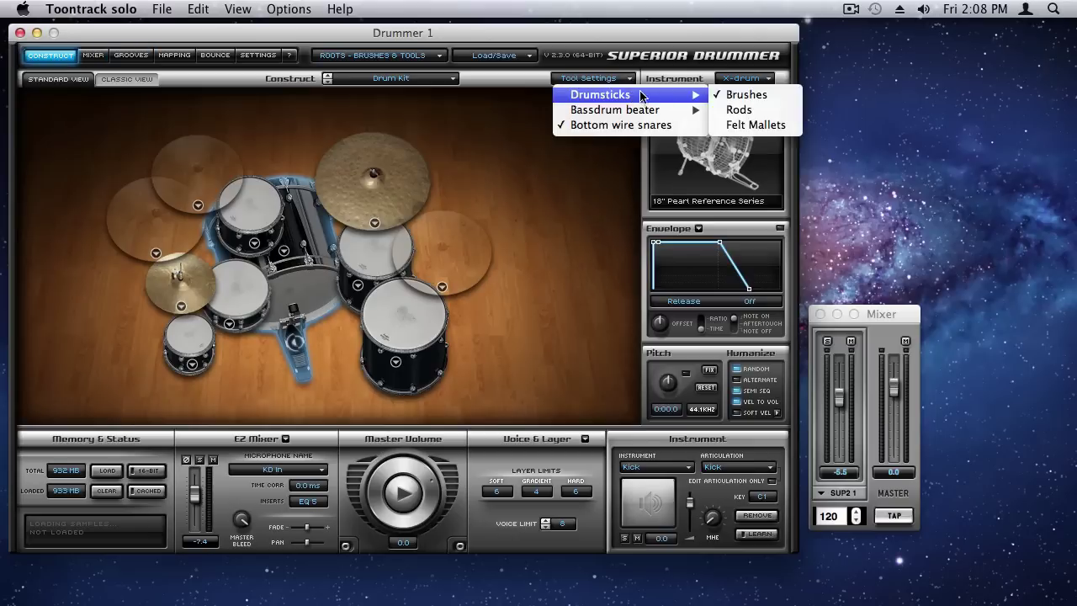
{"action": "left_click", "coordinate": [757, 125]}
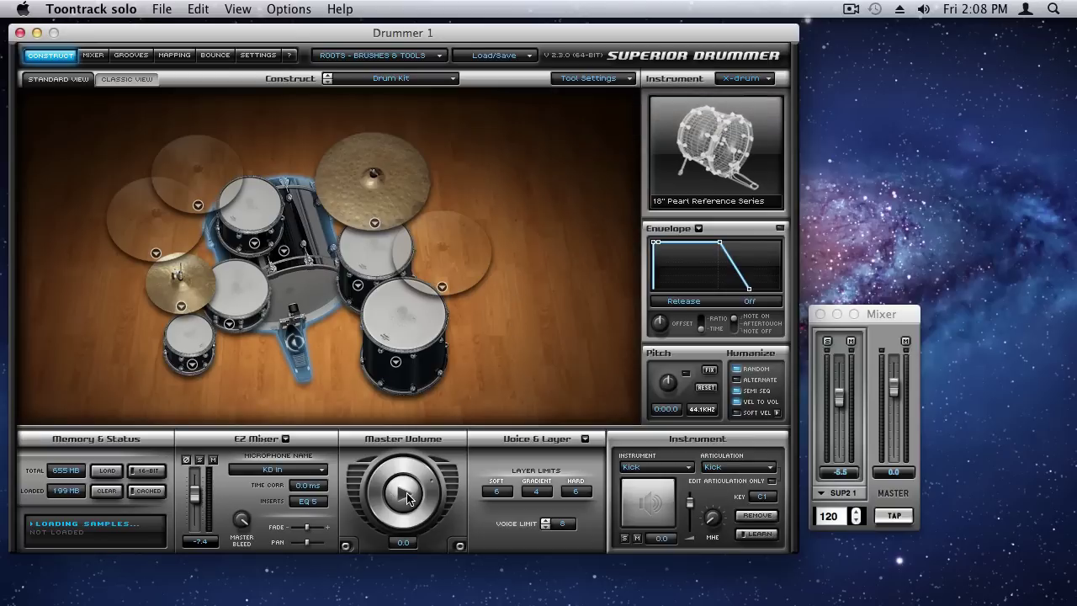
{"action": "key", "text": "space"}
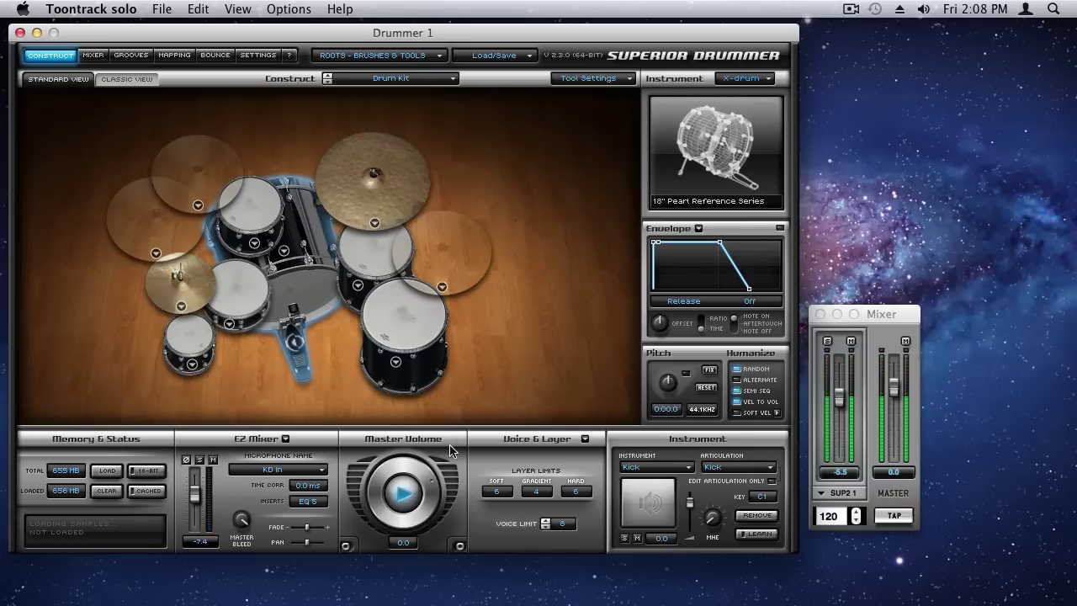
{"action": "left_click", "coordinate": [404, 503]}
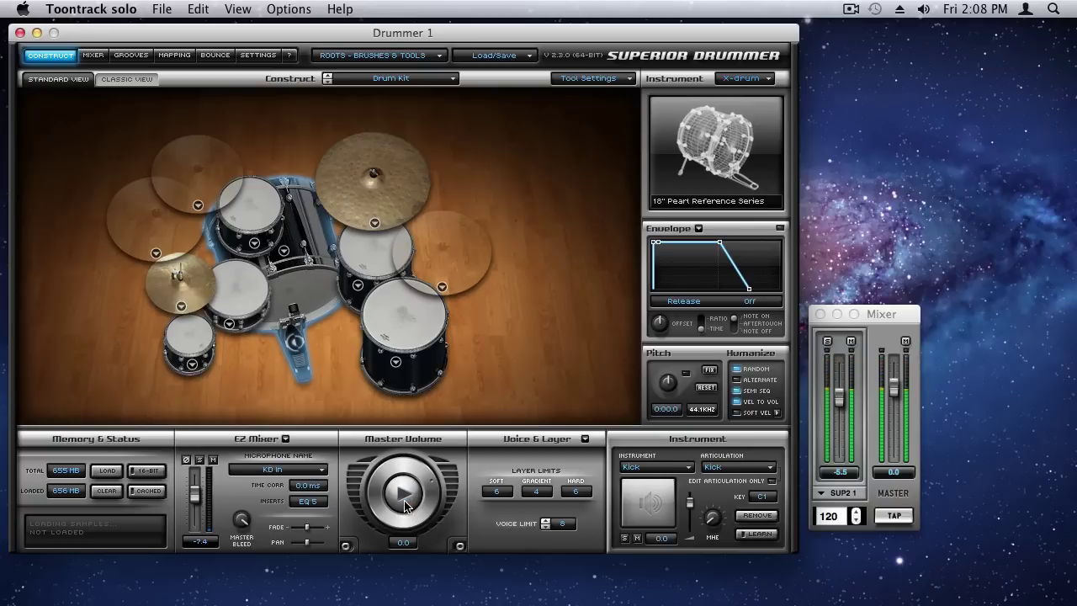
Switch the drumsticks to Rods, then play the groove and stop it.
{"action": "left_click", "coordinate": [631, 80]}
{"action": "mouse_move", "coordinate": [637, 96]}
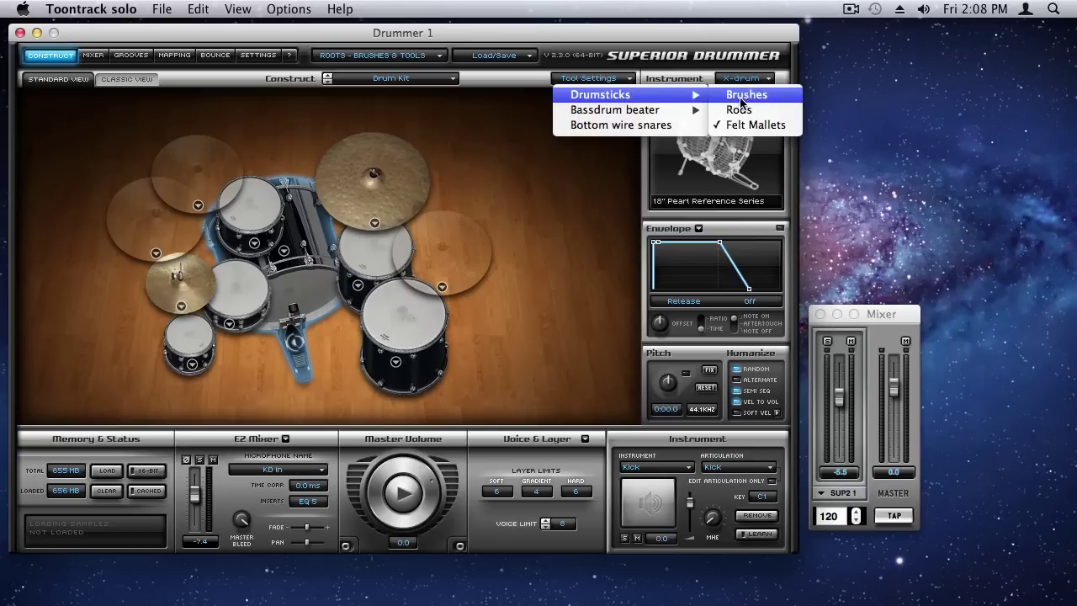
{"action": "left_click", "coordinate": [740, 110]}
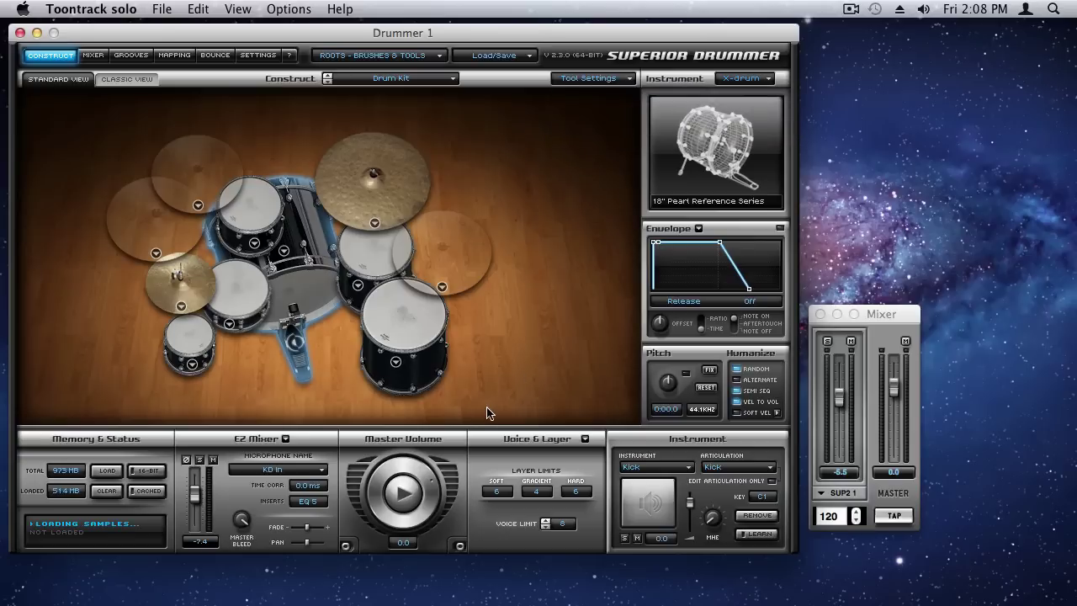
{"action": "left_click", "coordinate": [404, 500]}
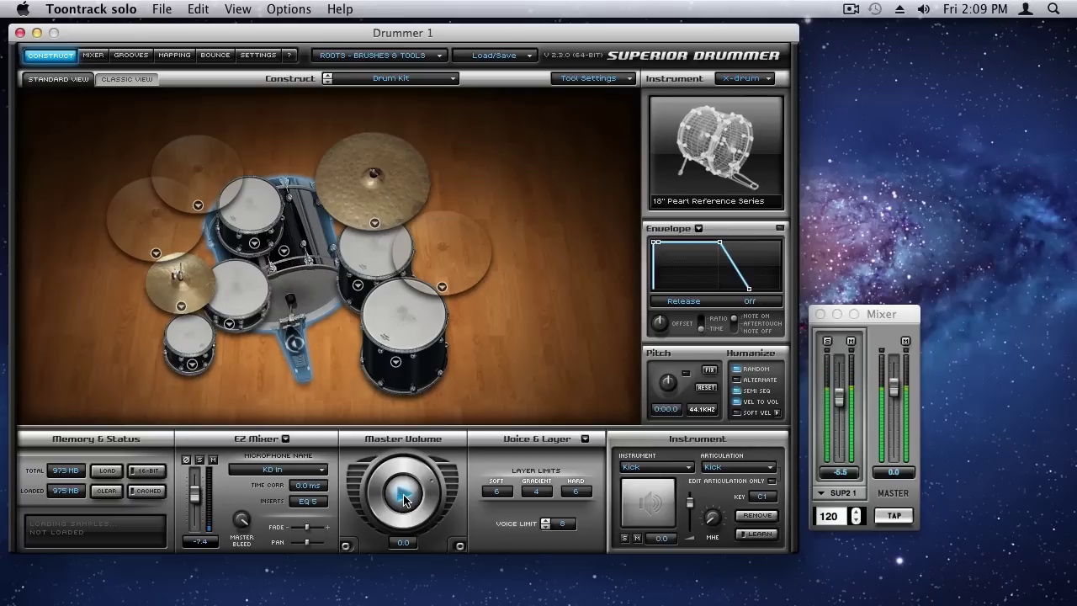
{"action": "left_click", "coordinate": [405, 498]}
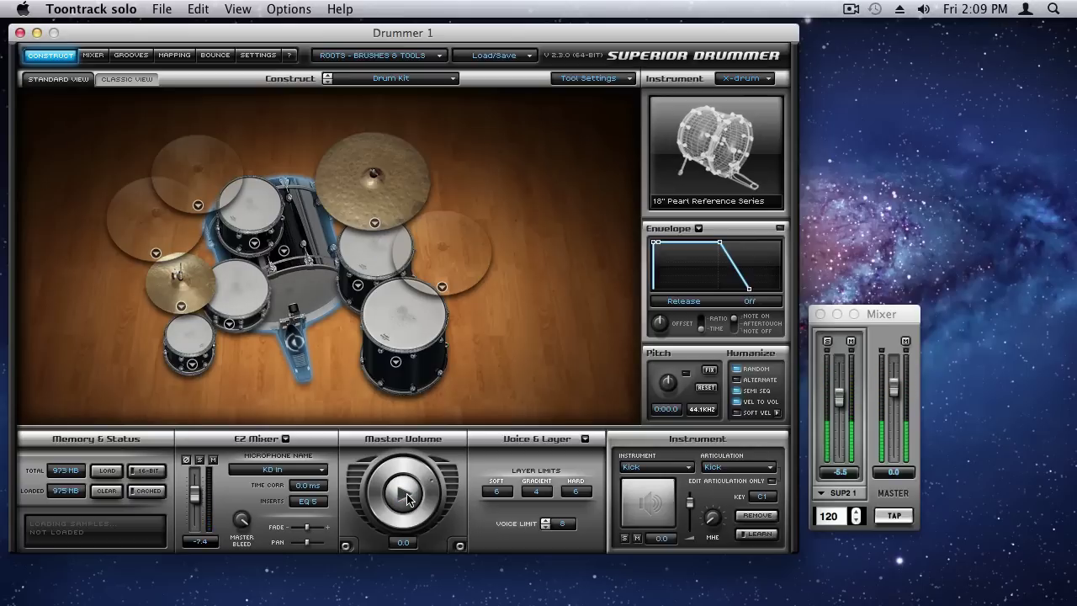
Load the Elvin Supreme combined preset, then check the snare choices without changing the snare.
{"action": "left_click", "coordinate": [530, 56]}
{"action": "mouse_move", "coordinate": [541, 72]}
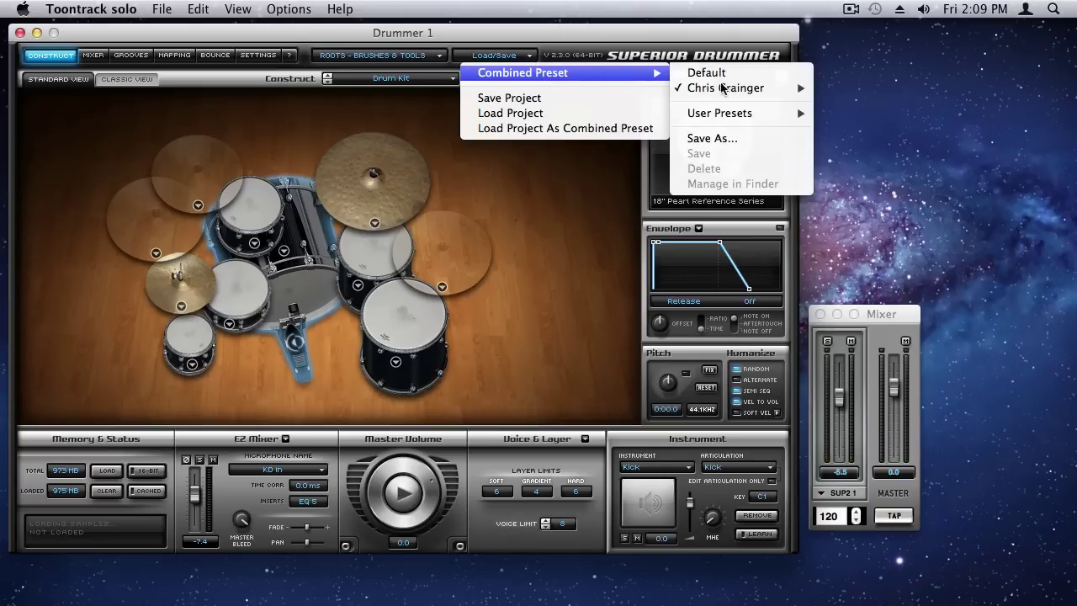
{"action": "mouse_move", "coordinate": [776, 88]}
{"action": "left_click", "coordinate": [884, 148]}
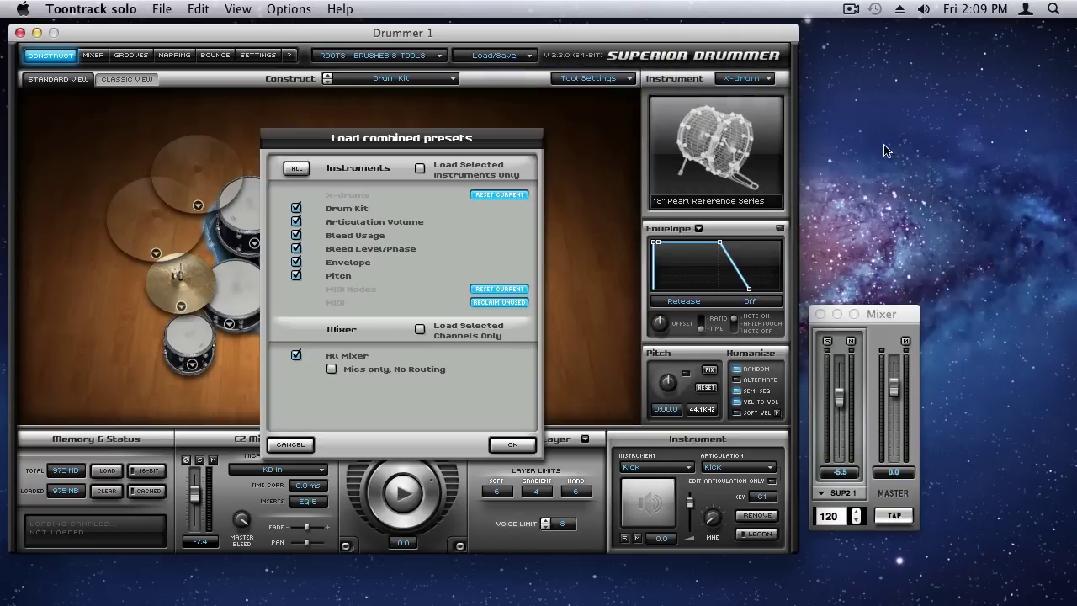
{"action": "left_click", "coordinate": [523, 447]}
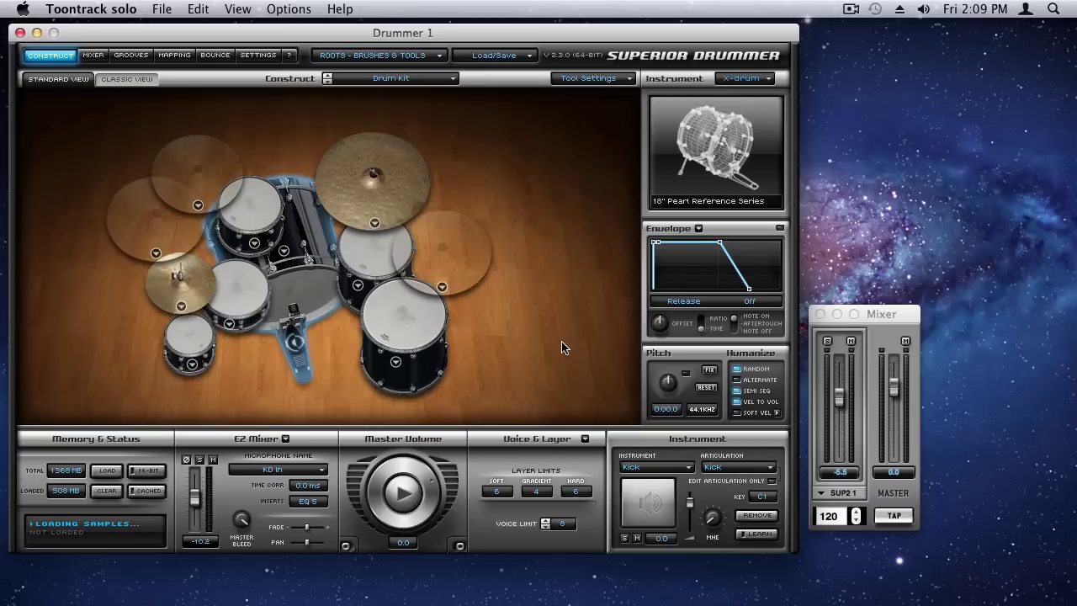
{"action": "left_click", "coordinate": [229, 324]}
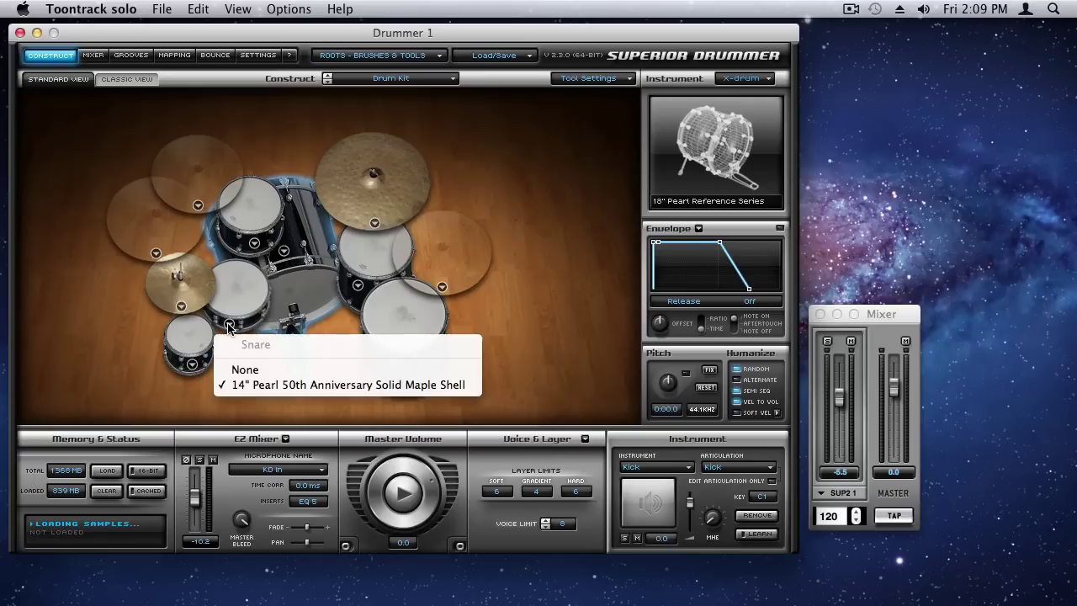
{"action": "left_click", "coordinate": [99, 312]}
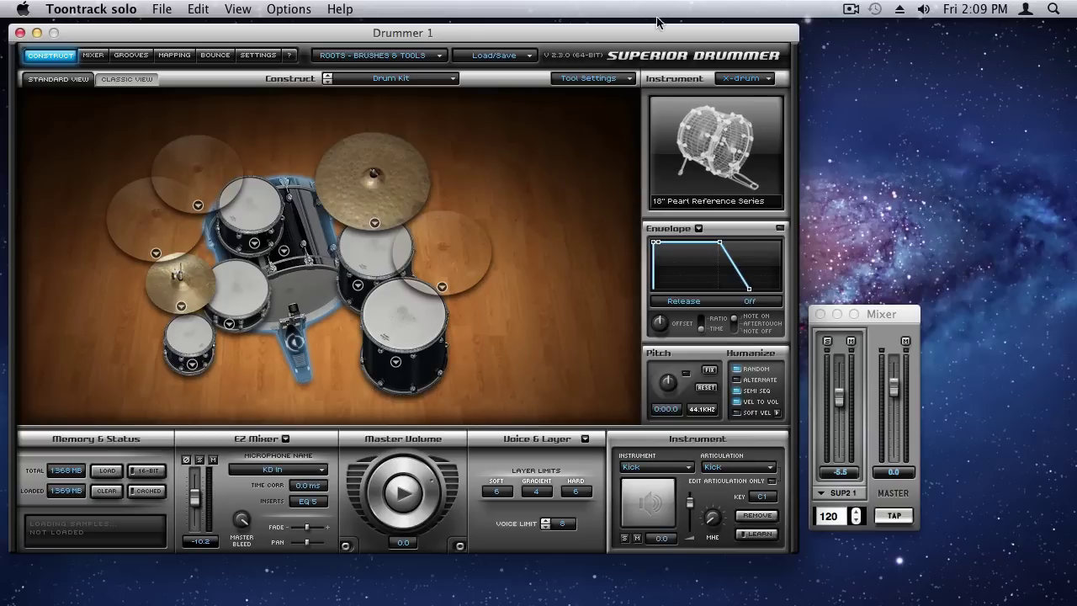
Review the drumstick options, then start the Intermediate Jam Track 02, Variation 01 groove playing.
{"action": "left_click", "coordinate": [626, 79]}
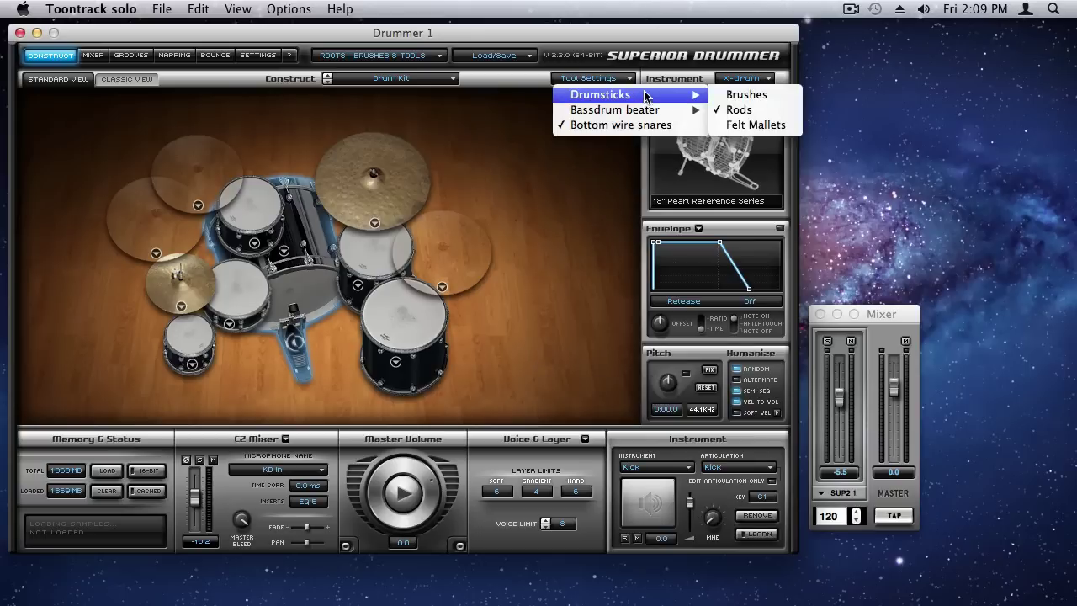
{"action": "left_click", "coordinate": [749, 94]}
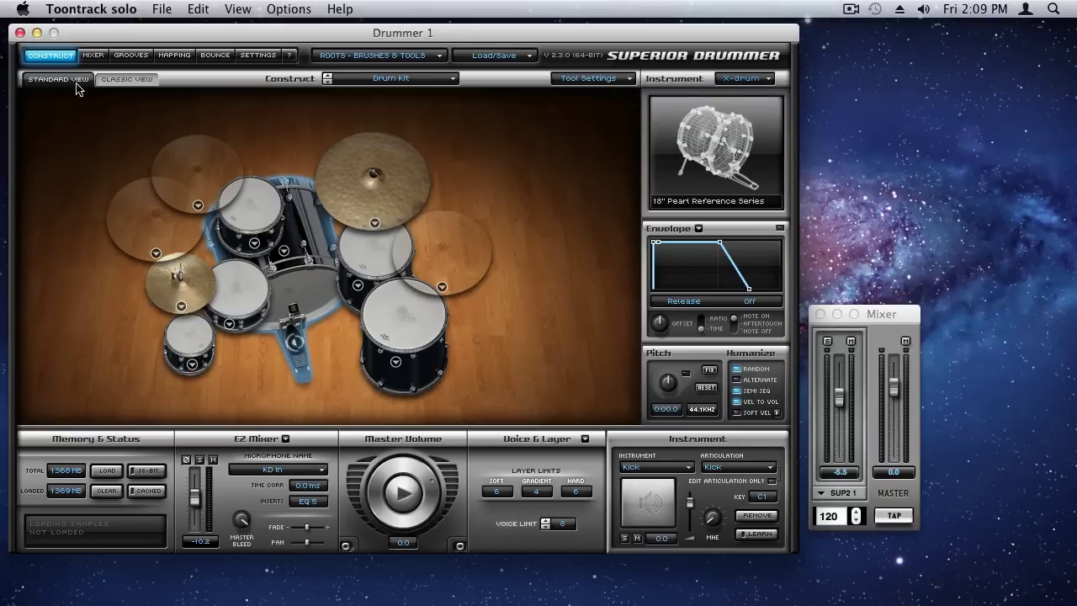
{"action": "left_click", "coordinate": [131, 55]}
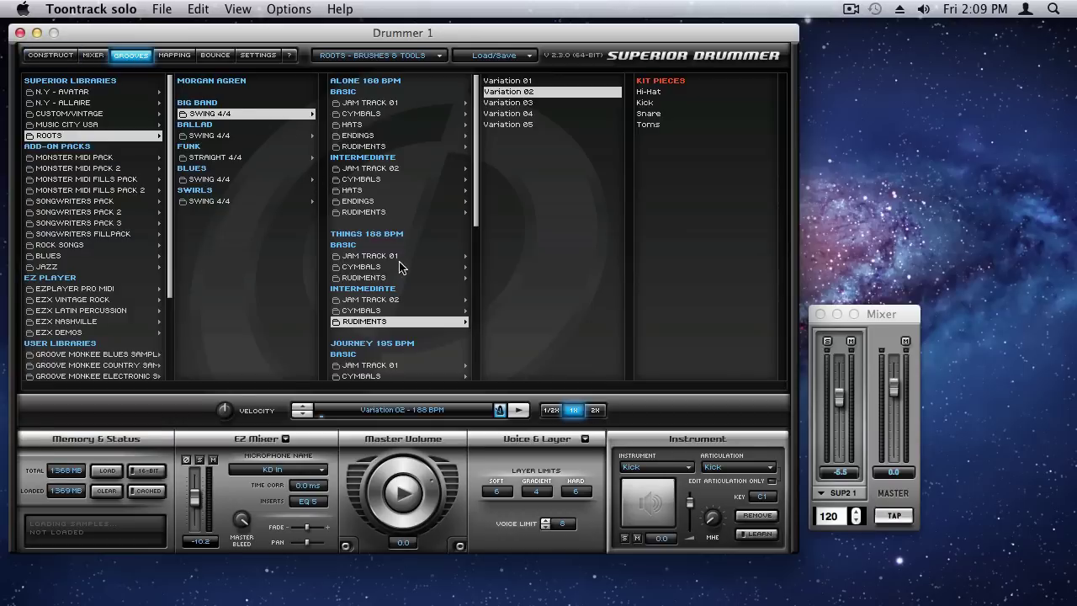
{"action": "left_click", "coordinate": [397, 303]}
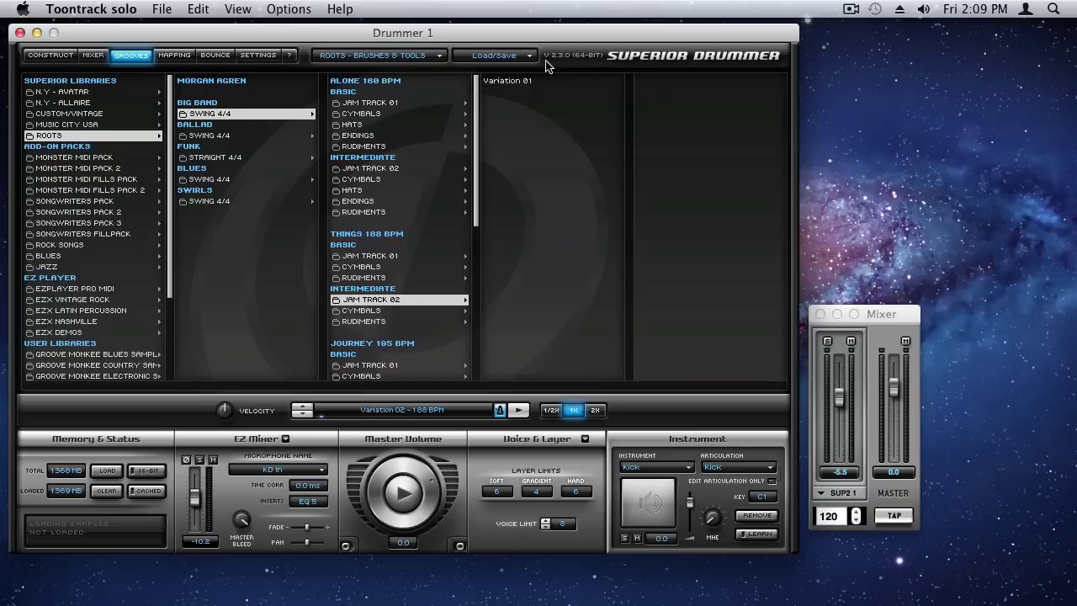
{"action": "left_click", "coordinate": [522, 81]}
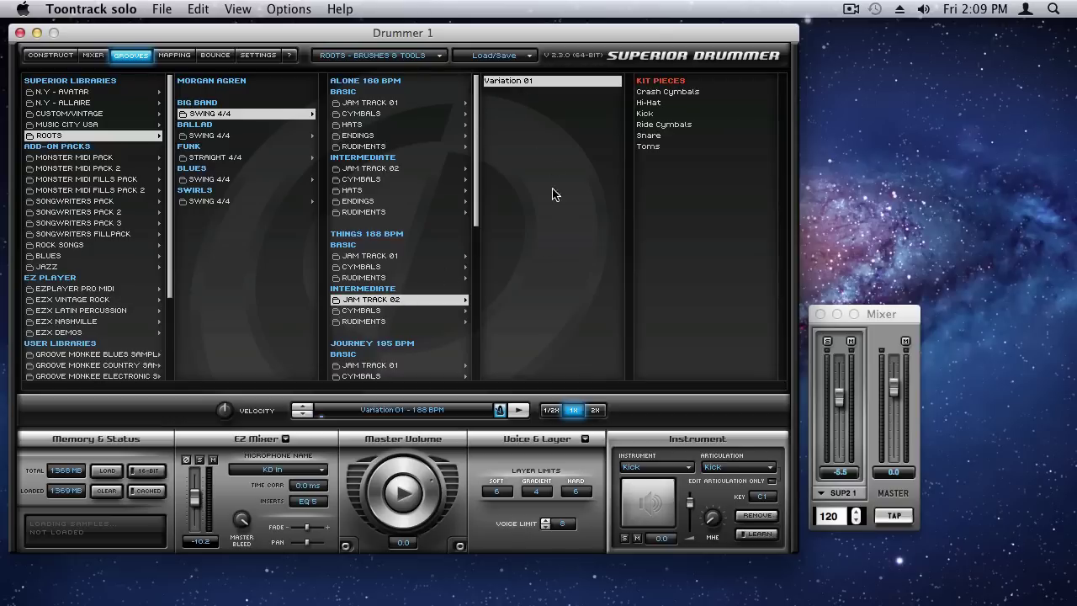
{"action": "left_click", "coordinate": [403, 495]}
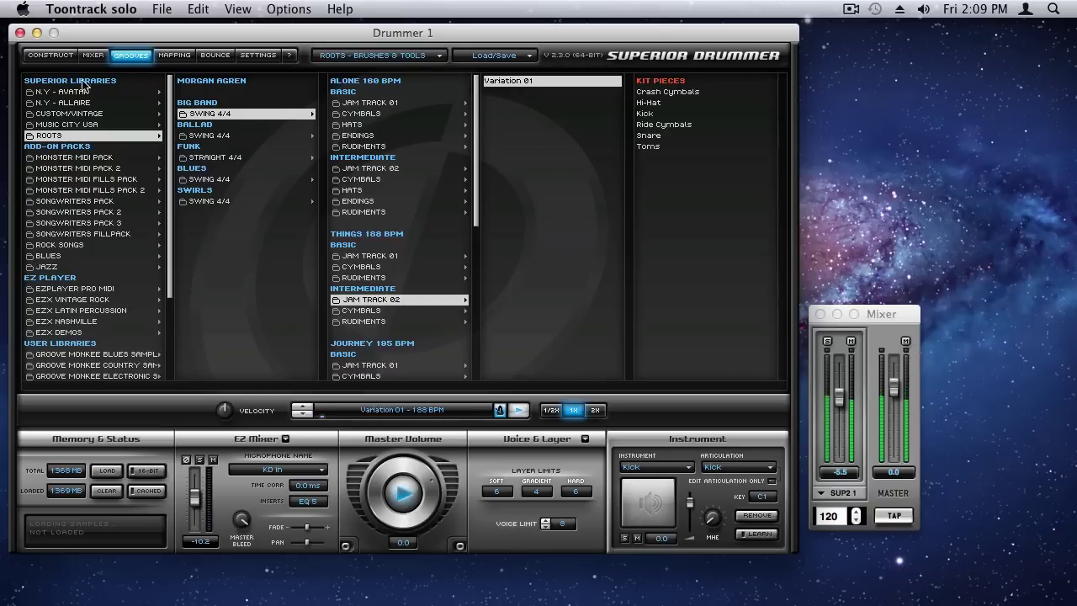
Fill Cymbal 1 with the Bosphorus, Ride 2 with the Zildjian ride, Cymbal 2 with the Sabian HHX Manhattan Ride.
{"action": "left_click", "coordinate": [50, 54]}
{"action": "left_click", "coordinate": [197, 205]}
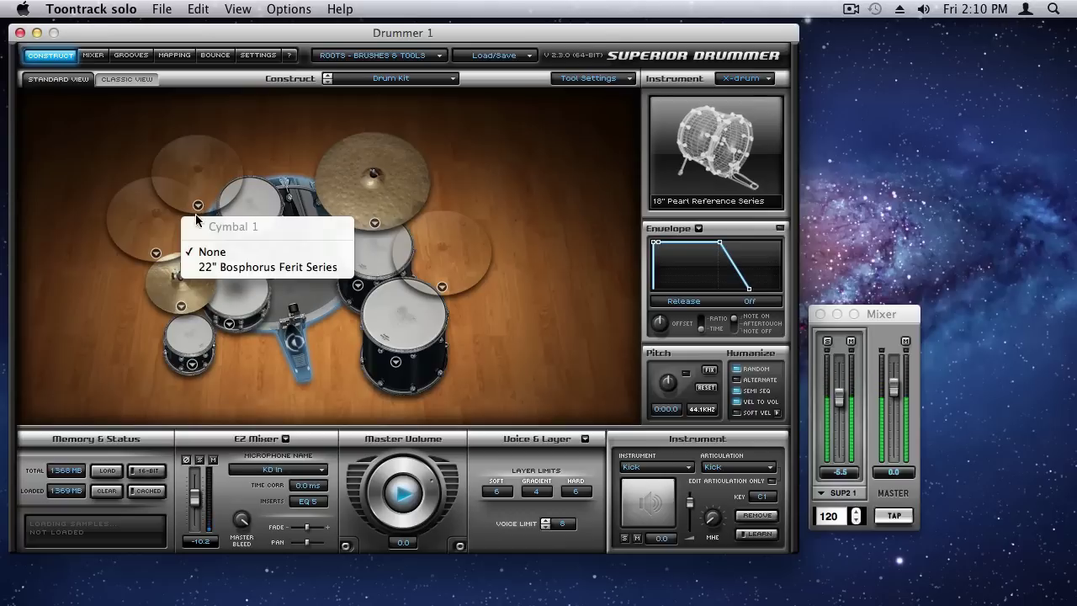
{"action": "left_click", "coordinate": [252, 266]}
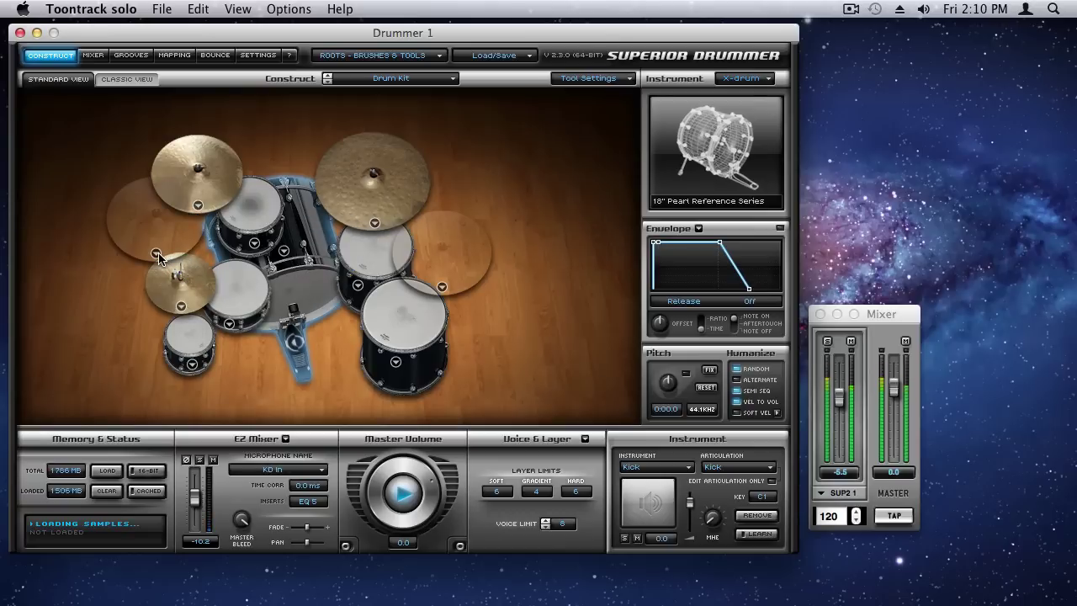
{"action": "left_click", "coordinate": [157, 254]}
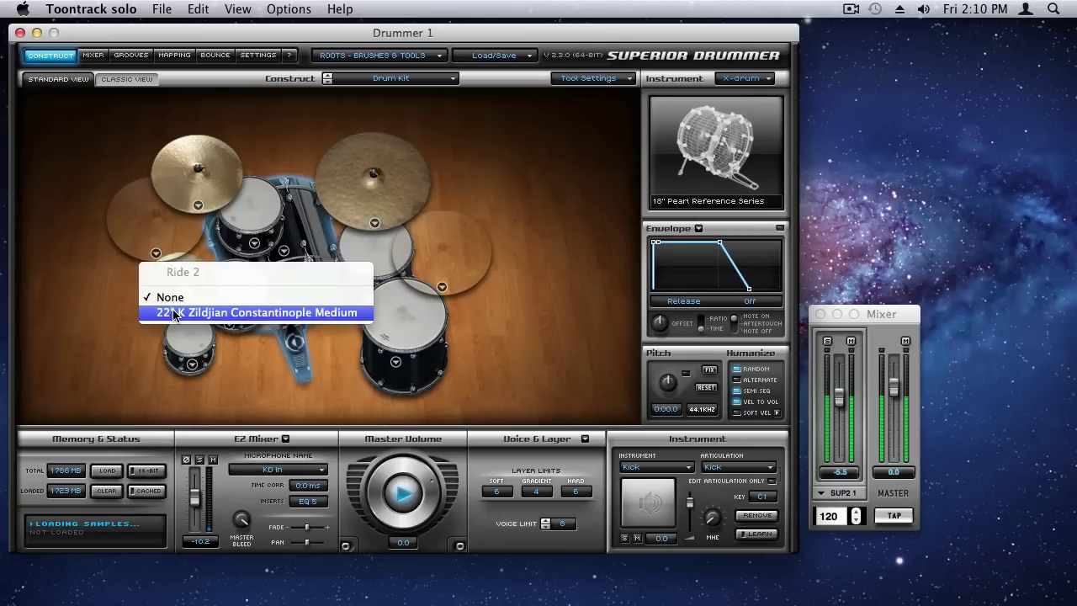
{"action": "left_click", "coordinate": [174, 312]}
{"action": "left_click", "coordinate": [442, 287]}
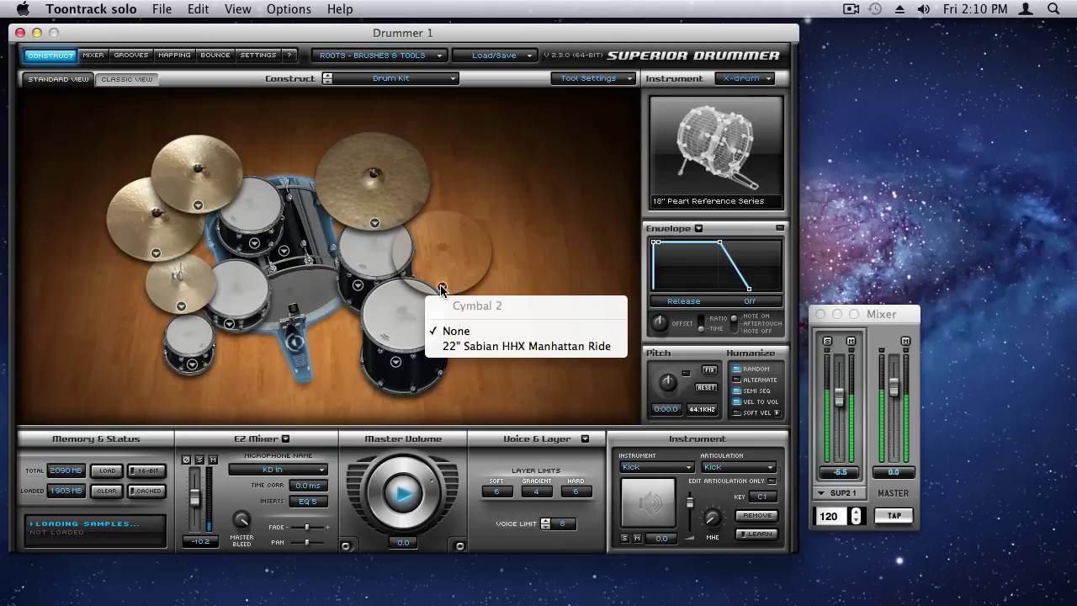
{"action": "left_click", "coordinate": [476, 348]}
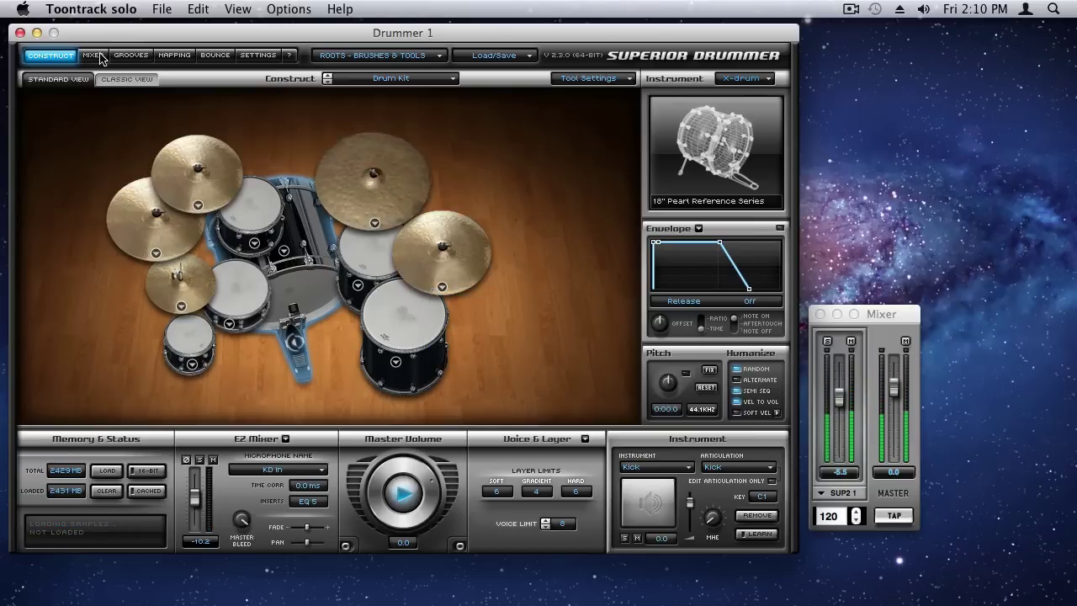
Lower the groove velocity, stop playback in the kit view, and turn SUP2 1 down to -3.7.
{"action": "left_click", "coordinate": [132, 56]}
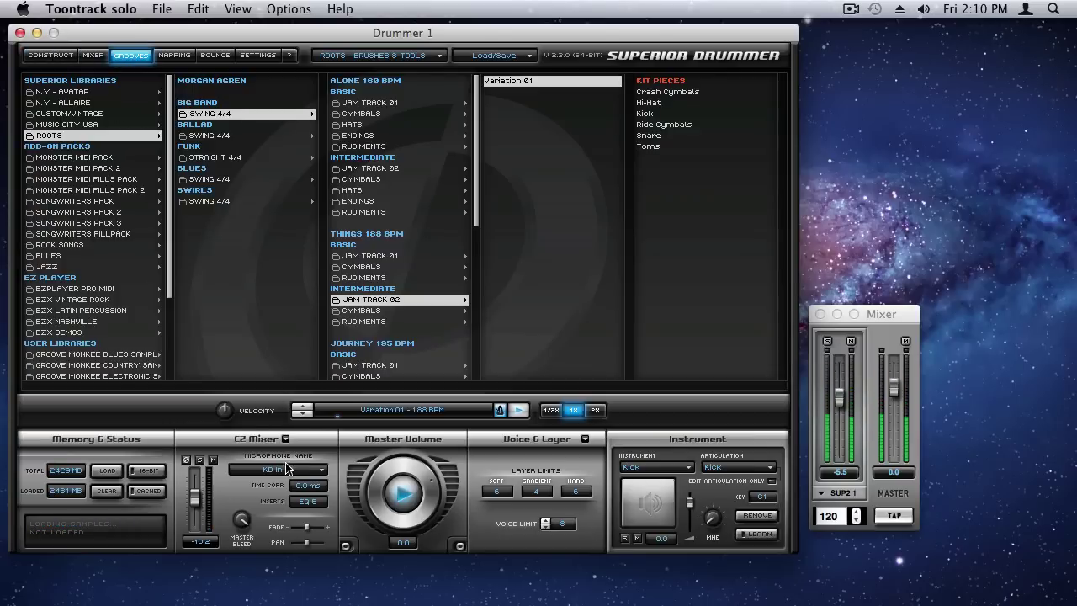
{"action": "left_click_drag", "start_coordinate": [227, 410], "coordinate": [235, 415]}
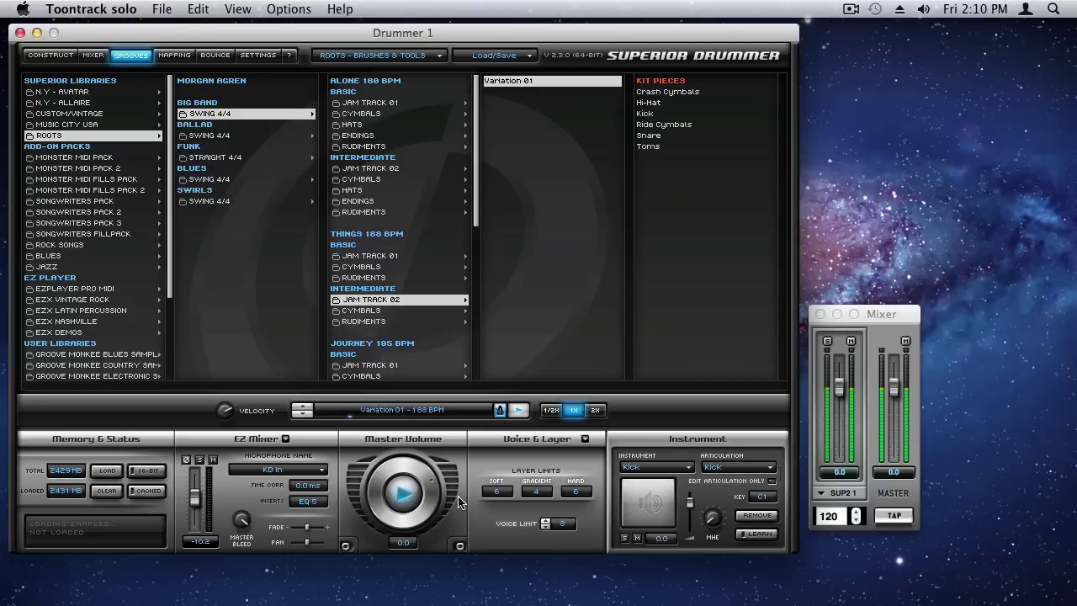
{"action": "left_click", "coordinate": [225, 411]}
{"action": "left_click", "coordinate": [51, 56]}
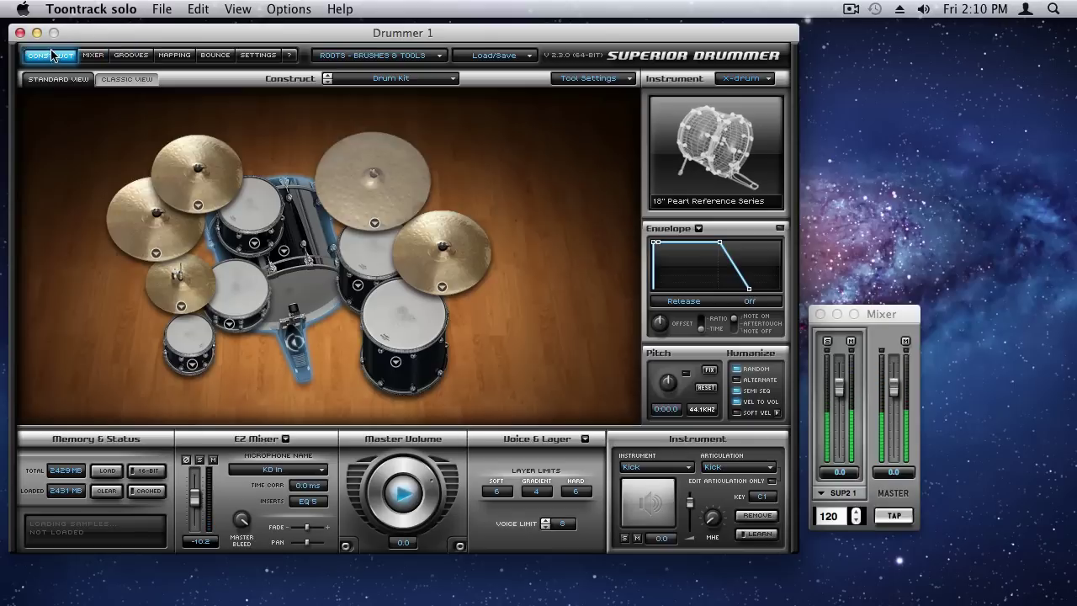
{"action": "left_click", "coordinate": [403, 496]}
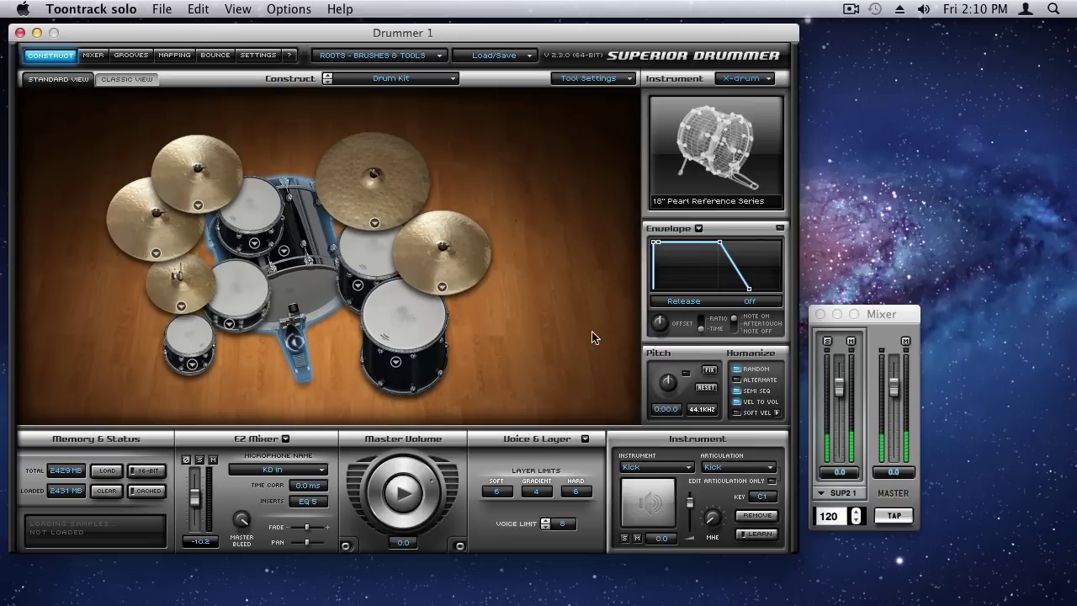
{"action": "left_click_drag", "start_coordinate": [840, 388], "coordinate": [840, 397]}
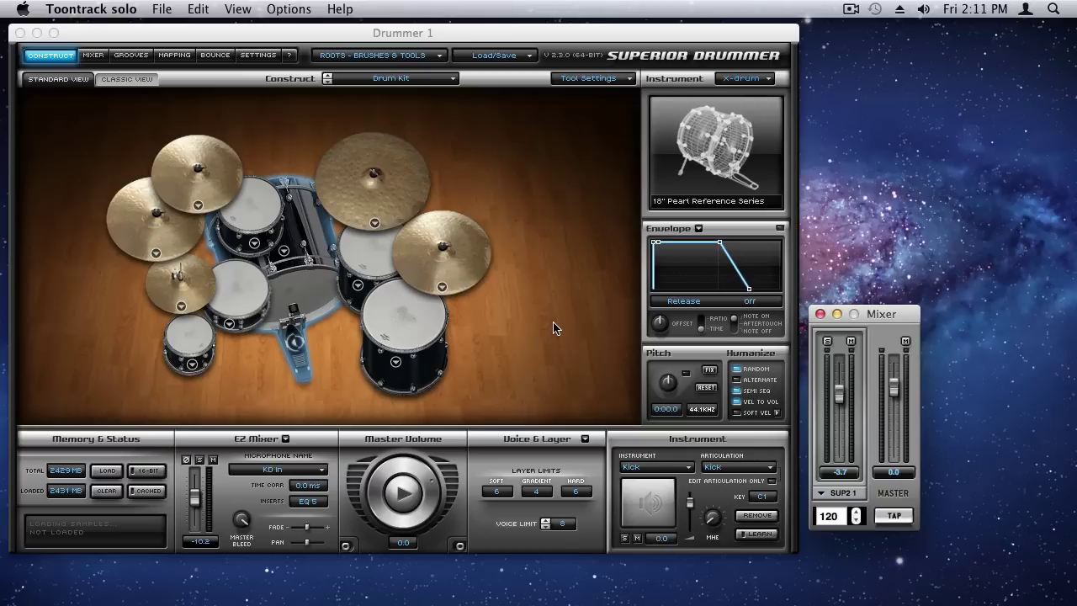
Load the Chris Grainger Lowdown combined preset.
{"action": "left_click", "coordinate": [532, 56]}
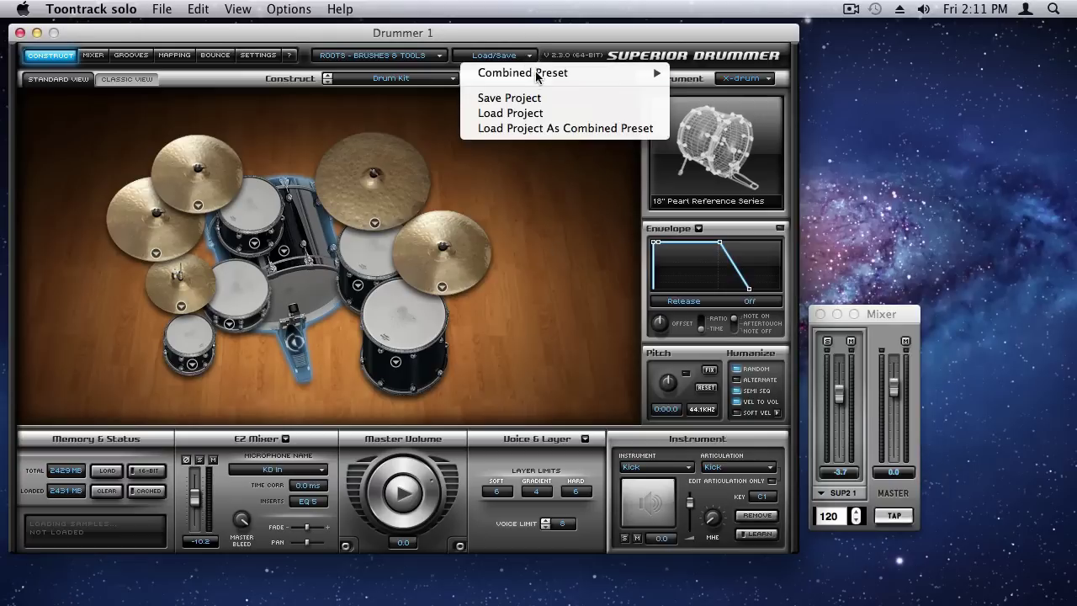
{"action": "mouse_move", "coordinate": [541, 74]}
{"action": "mouse_move", "coordinate": [732, 87]}
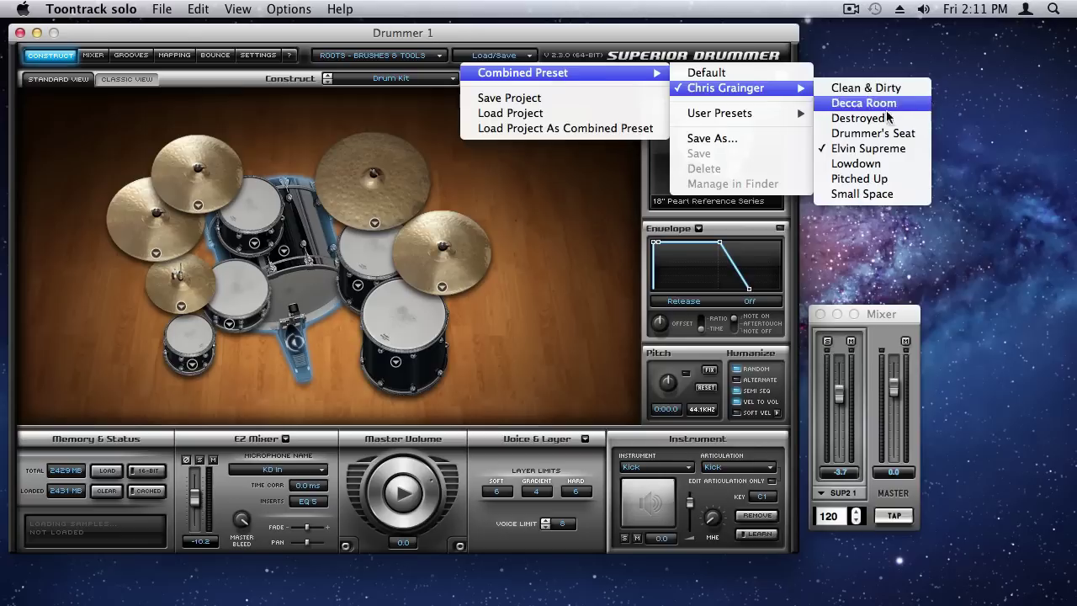
{"action": "left_click", "coordinate": [894, 165]}
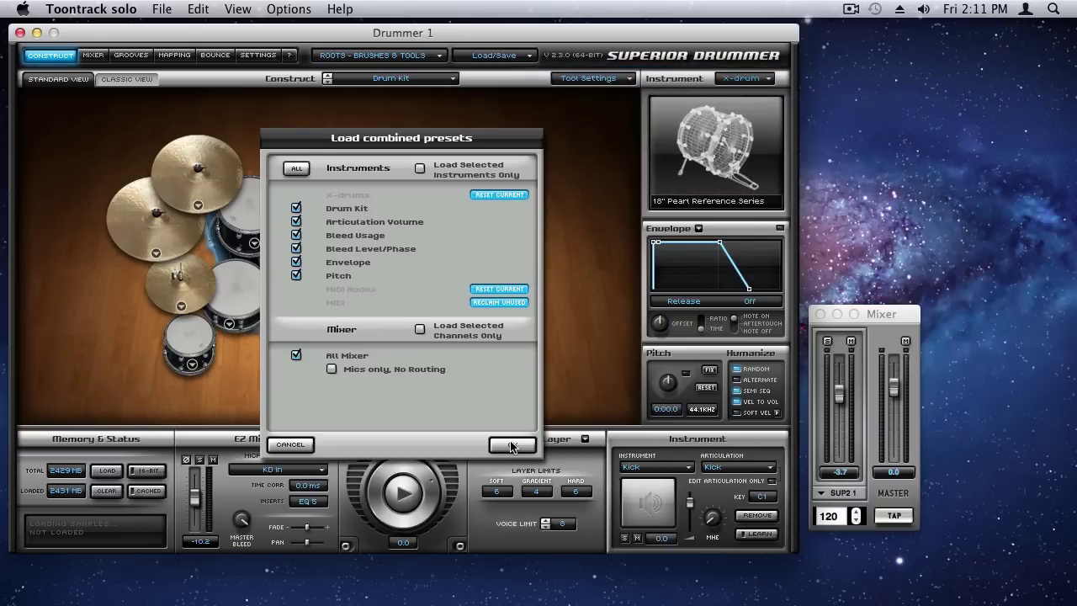
{"action": "key", "text": "Return"}
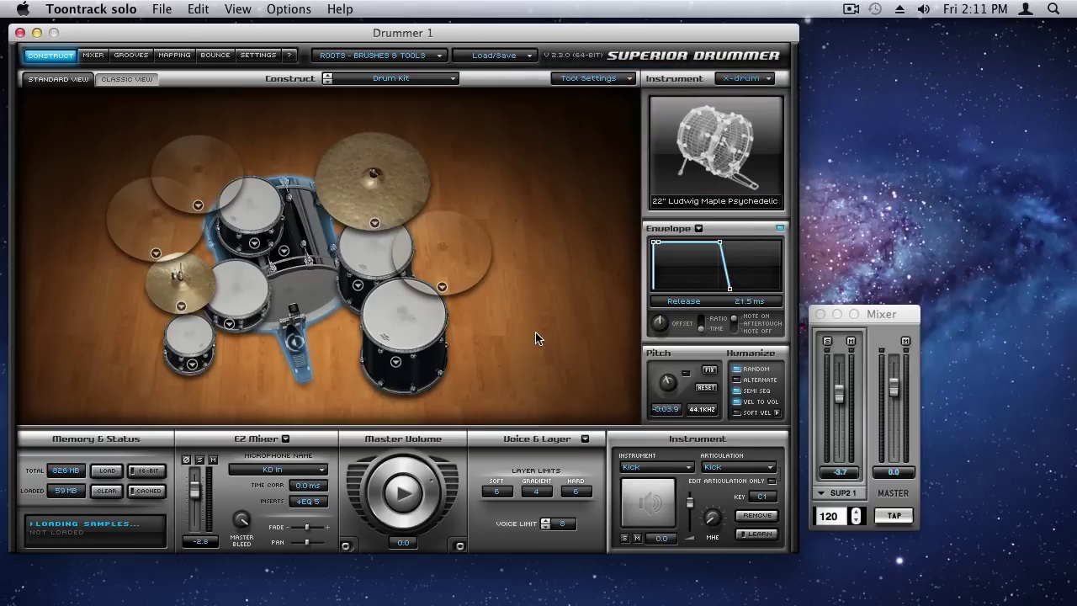
Add the Zildjian ride to Ride 2 and the Bosphorus cymbal to Cymbal 1, leaving Cymbal 2 empty.
{"action": "left_click", "coordinate": [630, 80]}
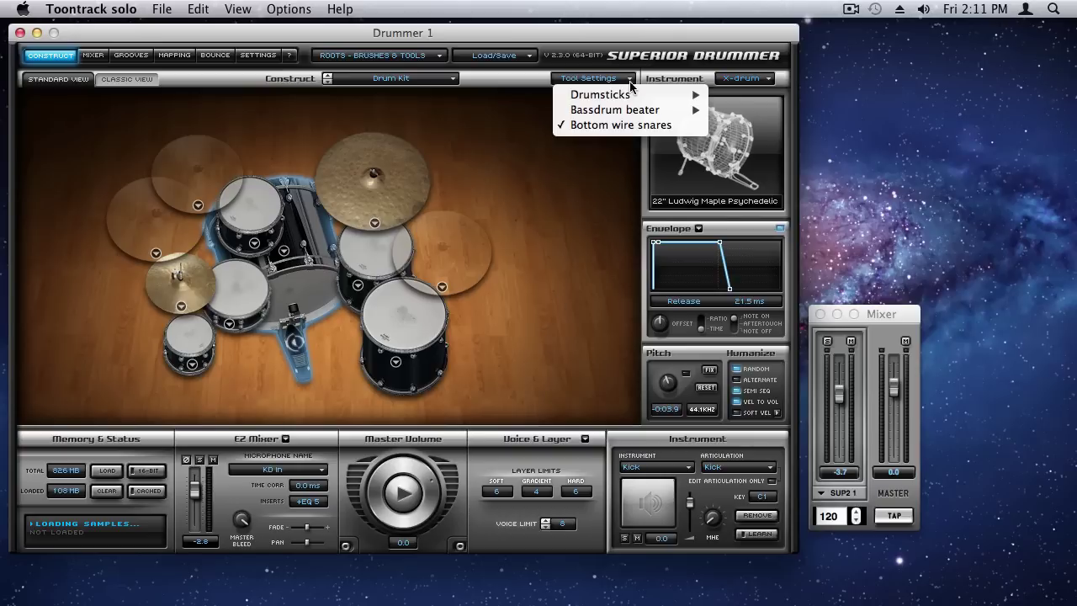
{"action": "left_click", "coordinate": [473, 127]}
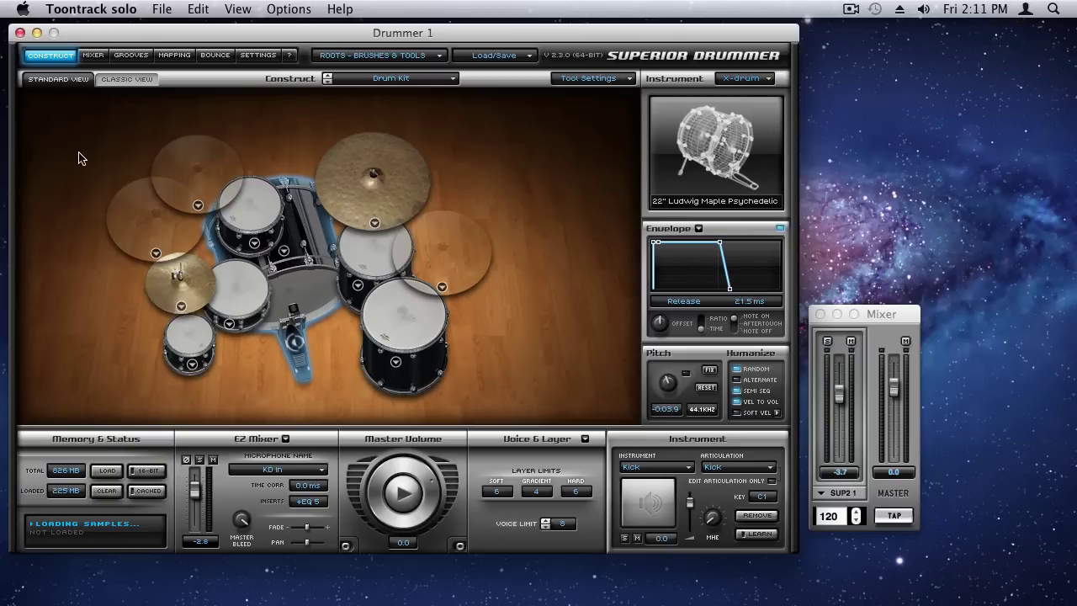
{"action": "left_click", "coordinate": [159, 252]}
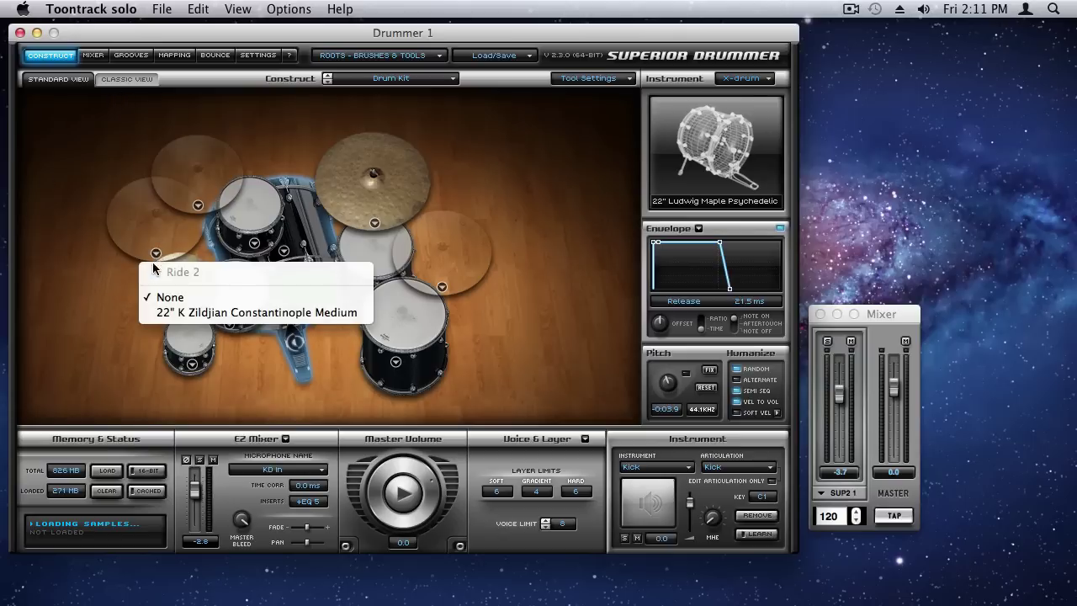
{"action": "left_click", "coordinate": [181, 308]}
{"action": "left_click", "coordinate": [197, 206]}
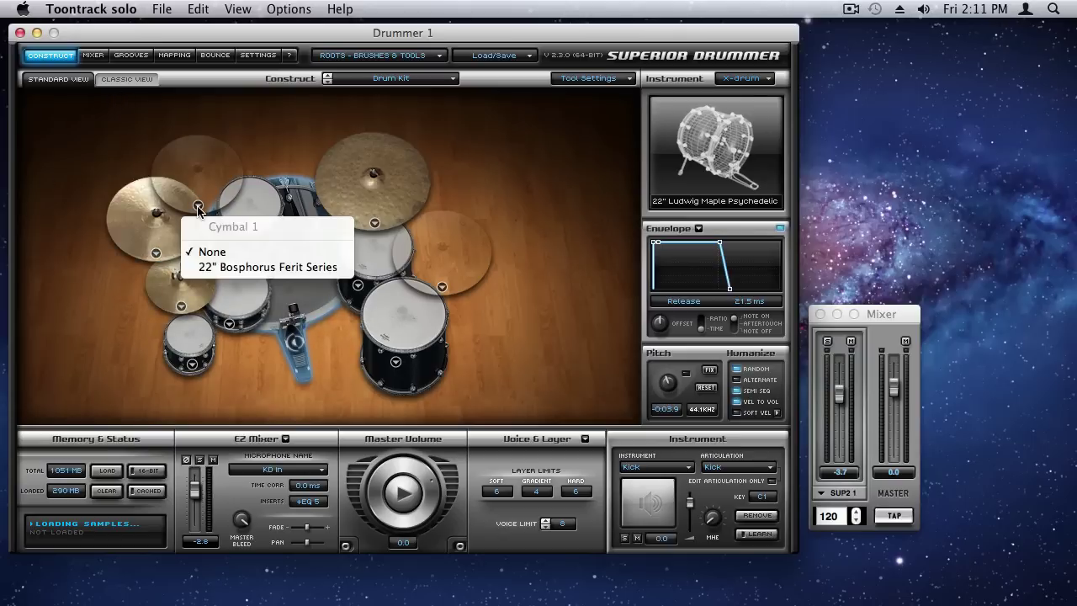
{"action": "left_click", "coordinate": [229, 270]}
{"action": "left_click", "coordinate": [442, 287]}
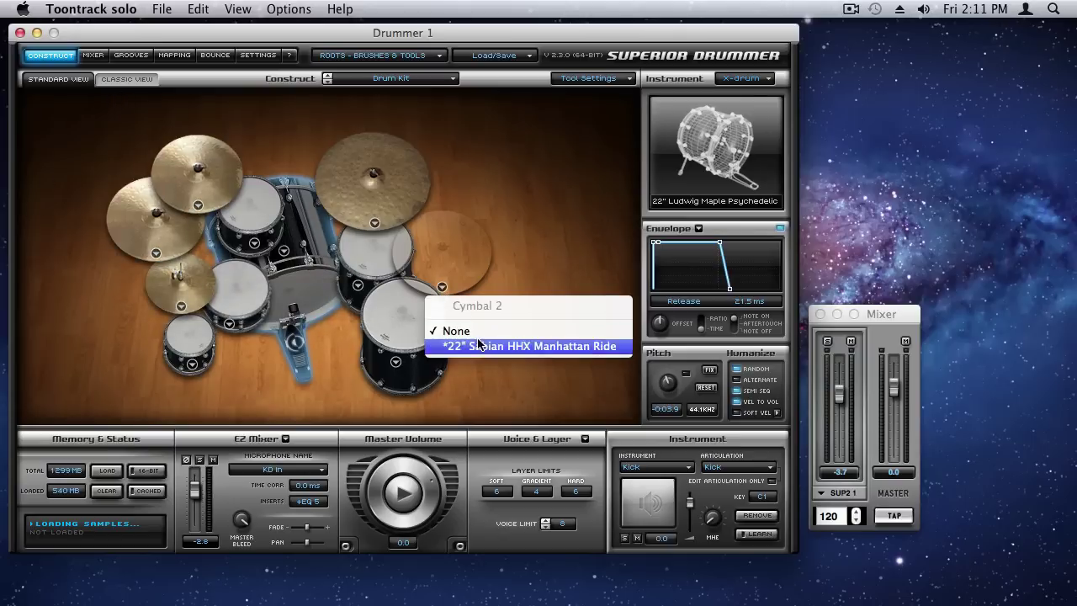
{"action": "left_click", "coordinate": [524, 270]}
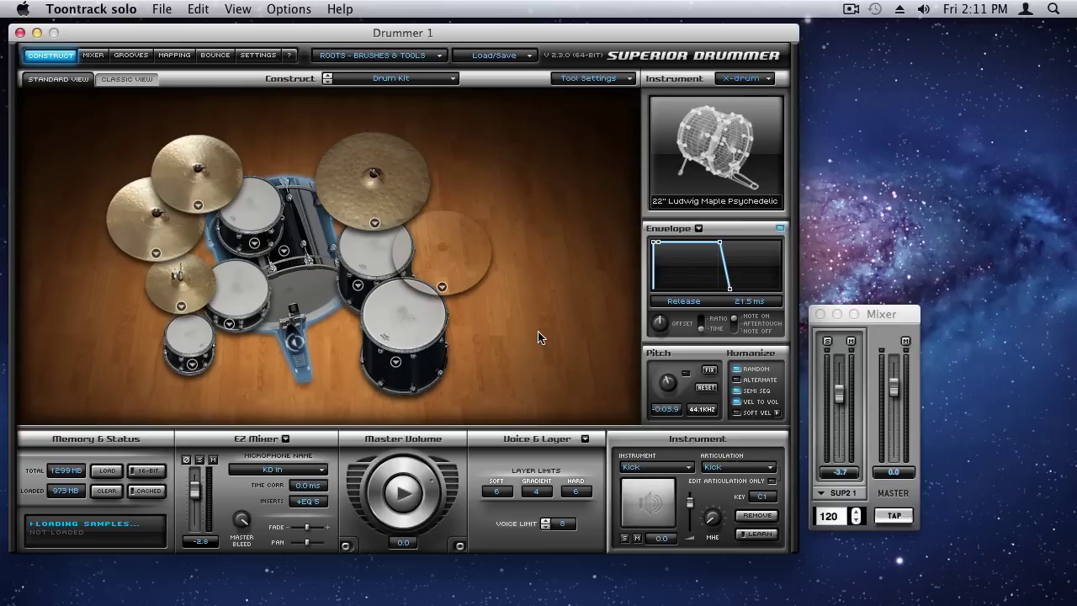
Play the groove, turn SUP2 1 down further, raise the kit mic to 0.0, then stop.
{"action": "left_click", "coordinate": [402, 497]}
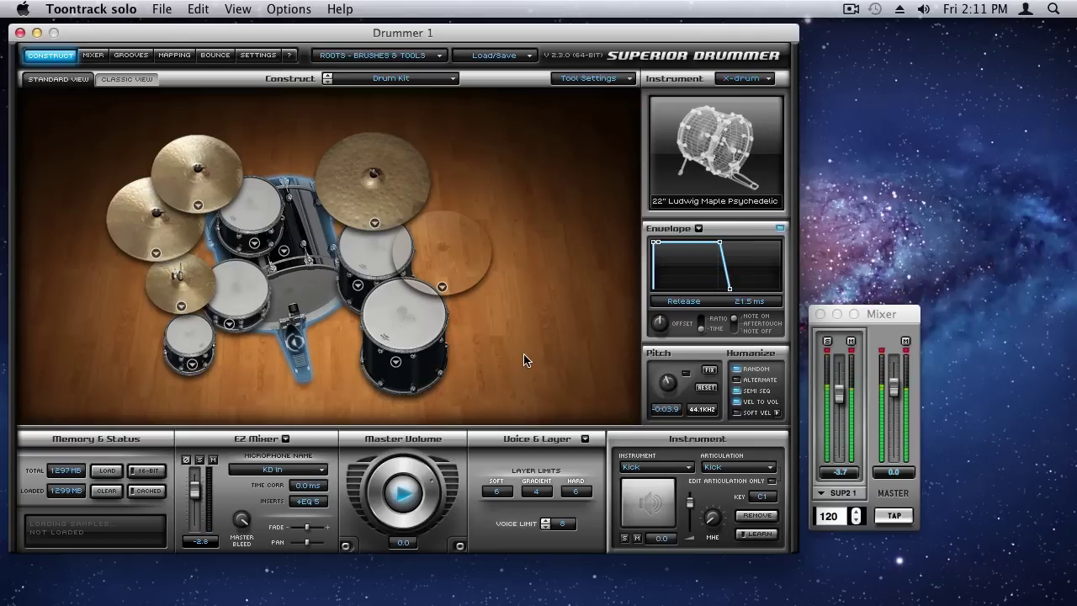
{"action": "left_click", "coordinate": [844, 396]}
{"action": "left_click_drag", "start_coordinate": [844, 396], "coordinate": [843, 401]}
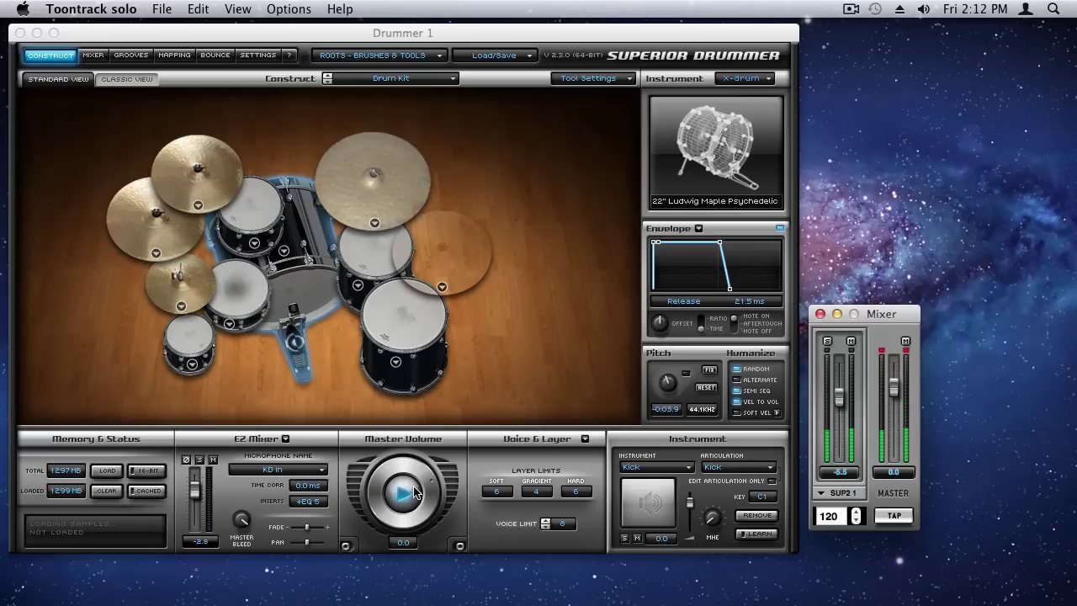
{"action": "left_click_drag", "start_coordinate": [206, 503], "coordinate": [213, 495]}
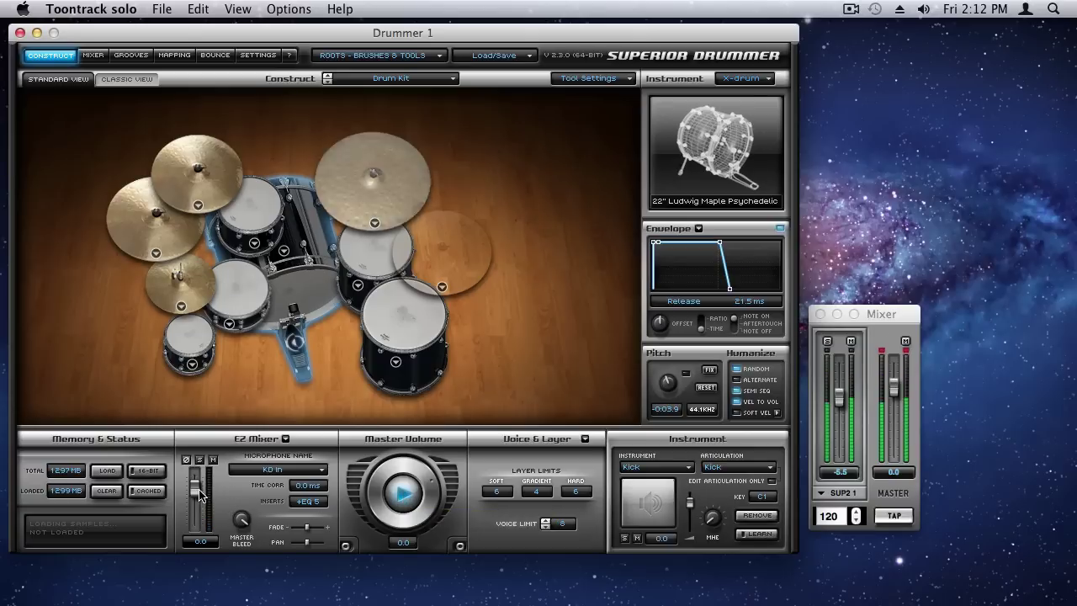
{"action": "left_click", "coordinate": [402, 496]}
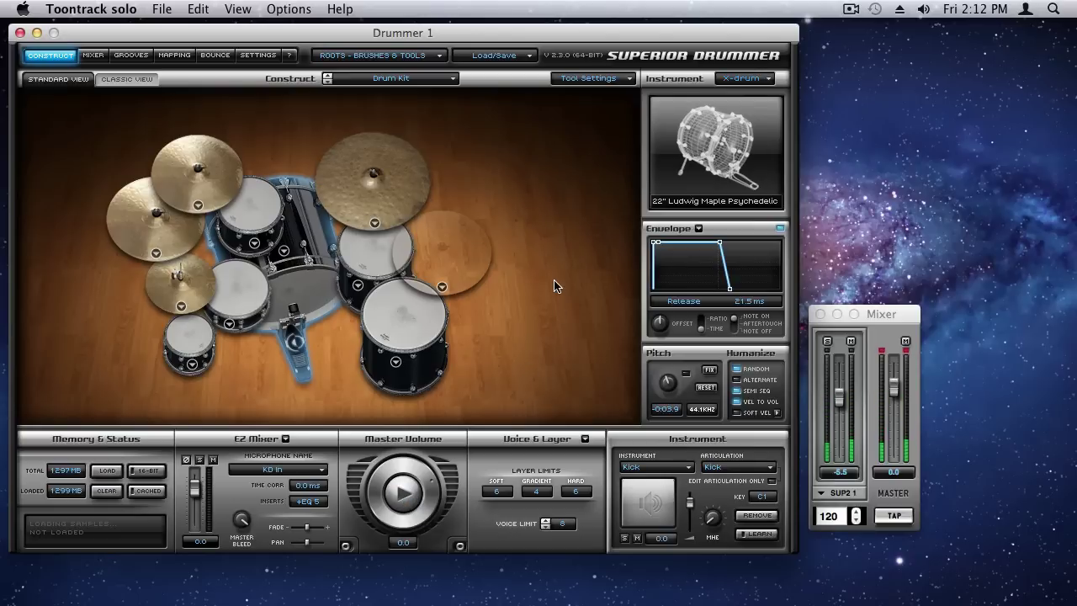
Load the Chris Grainger Pitched Up combined preset.
{"action": "left_click", "coordinate": [531, 61]}
{"action": "mouse_move", "coordinate": [545, 74]}
{"action": "mouse_move", "coordinate": [752, 88]}
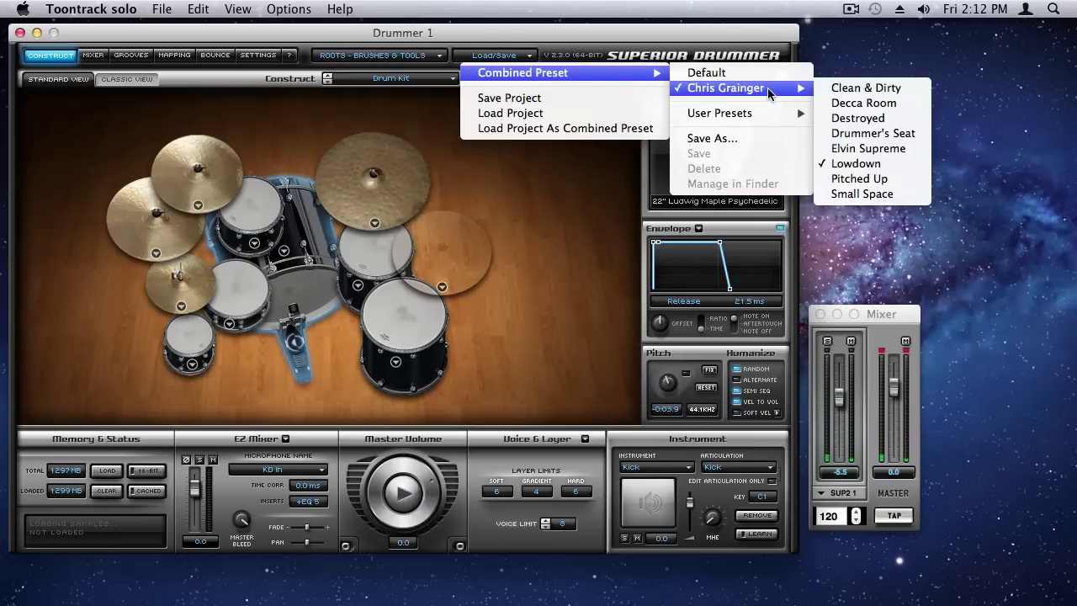
{"action": "left_click", "coordinate": [875, 178]}
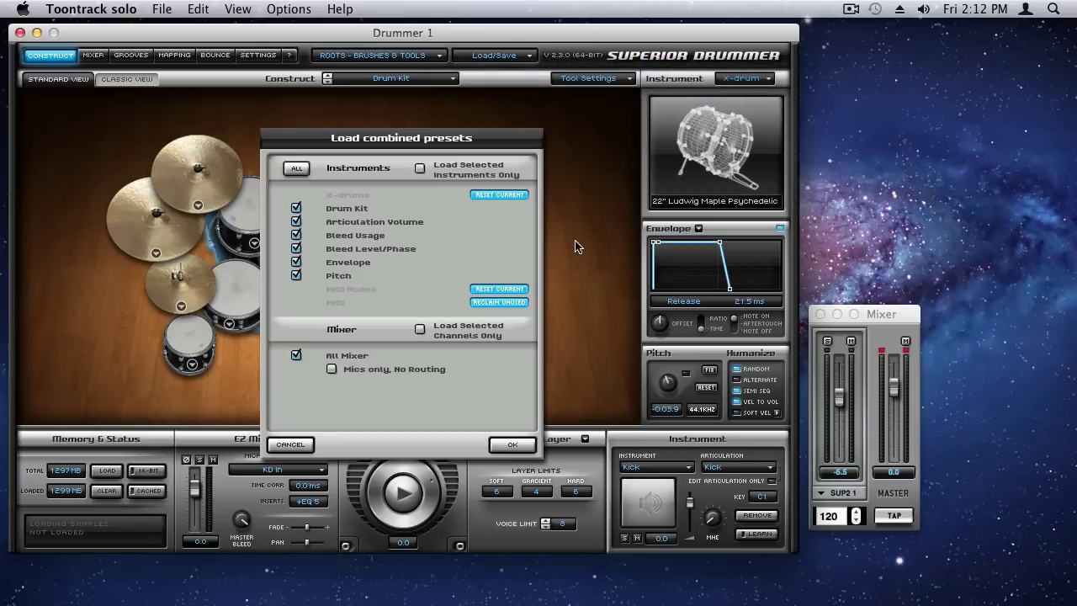
{"action": "left_click", "coordinate": [514, 446]}
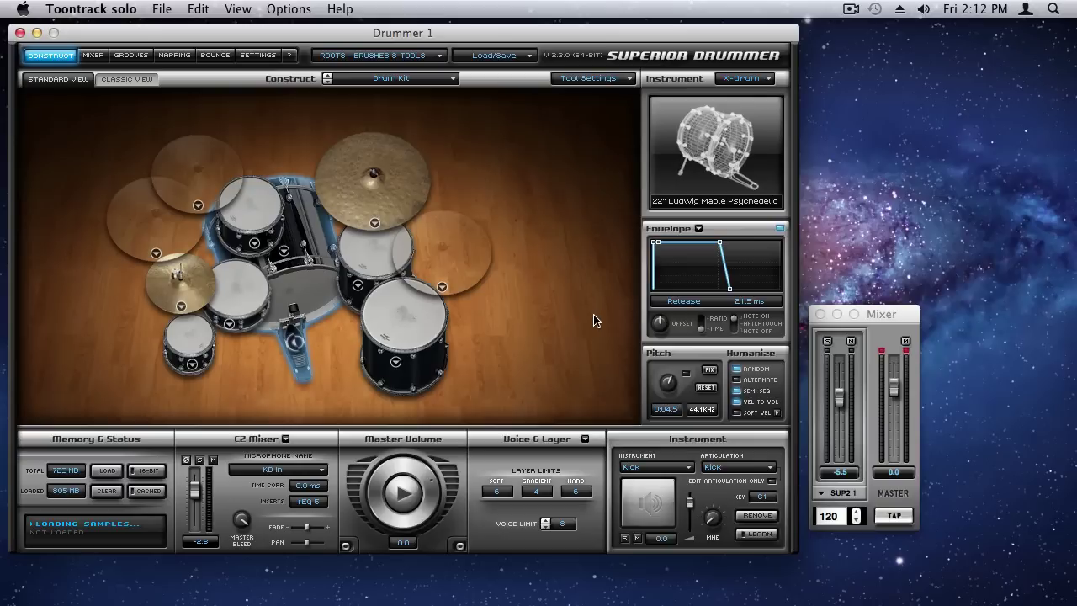
Switch the drumsticks to rods and raise the SUP2 1 channel to -3.2.
{"action": "left_click", "coordinate": [627, 78]}
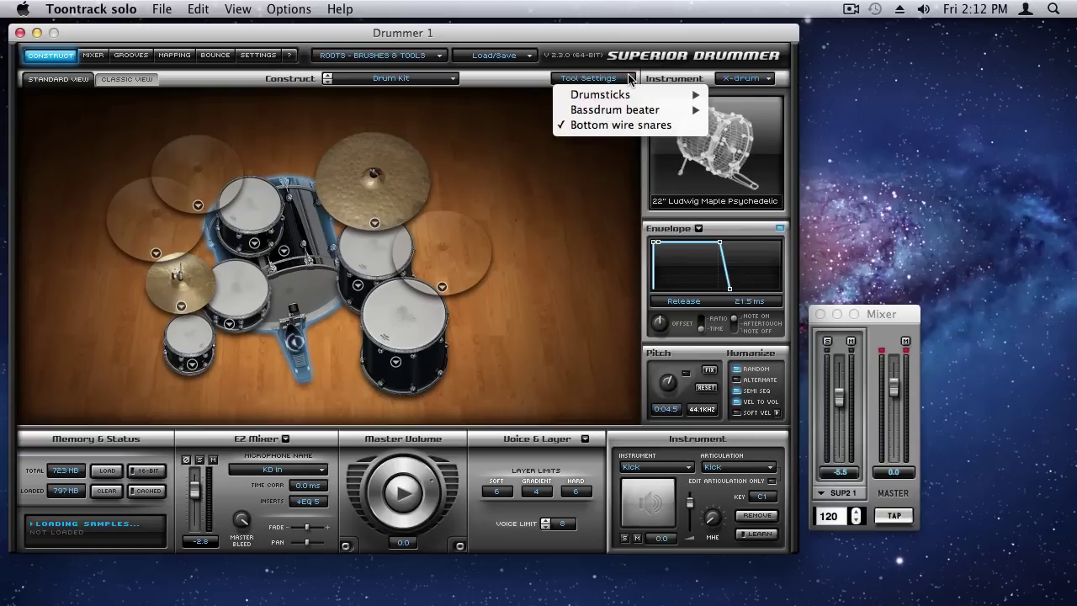
{"action": "mouse_move", "coordinate": [639, 94]}
{"action": "left_click", "coordinate": [741, 108]}
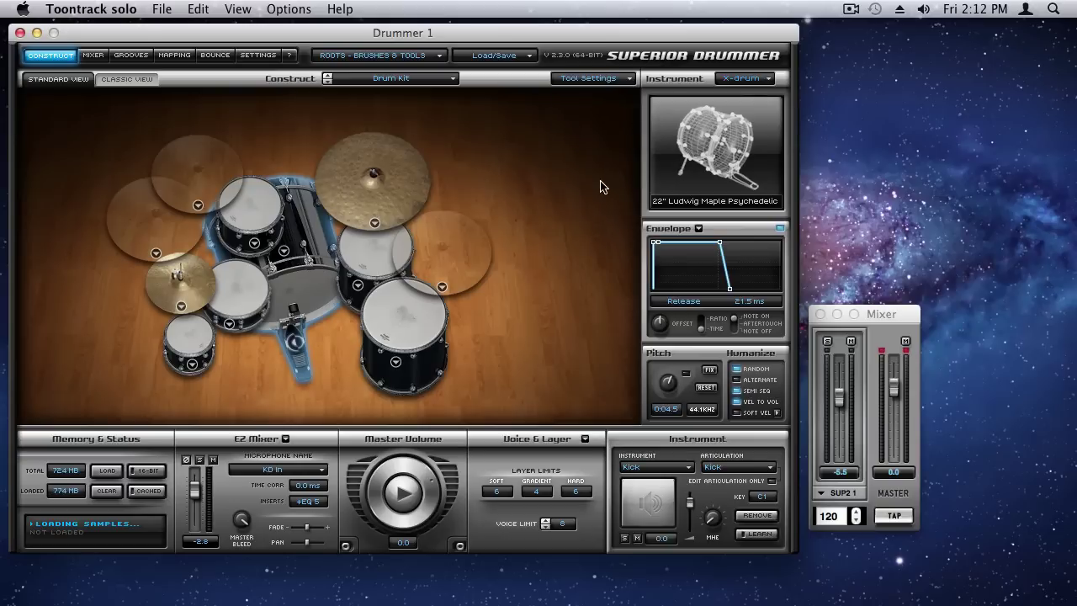
{"action": "left_click_drag", "start_coordinate": [839, 400], "coordinate": [840, 398]}
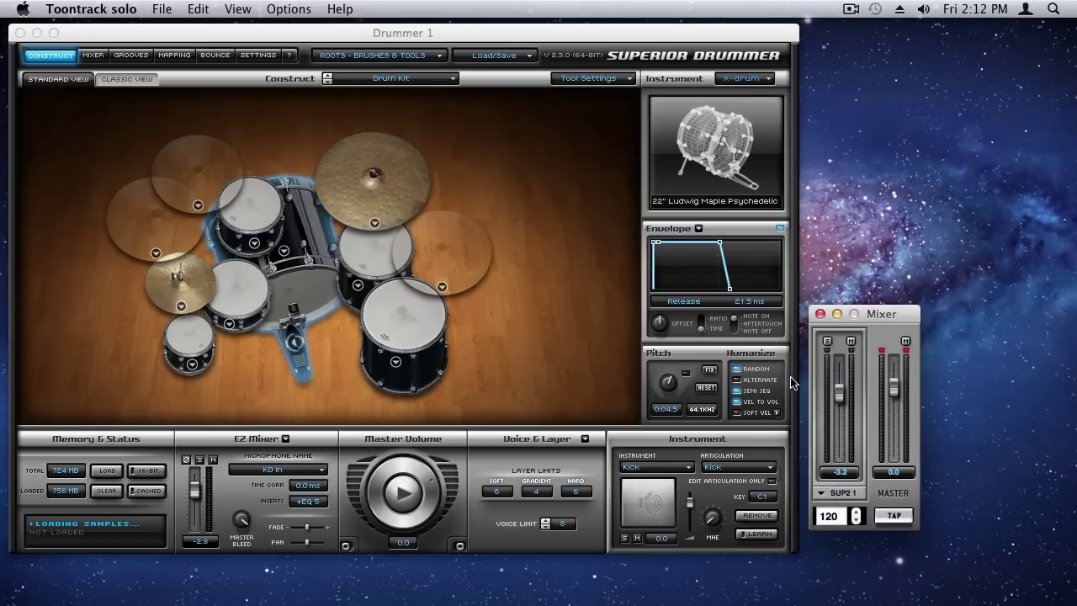
{"action": "left_click", "coordinate": [565, 328]}
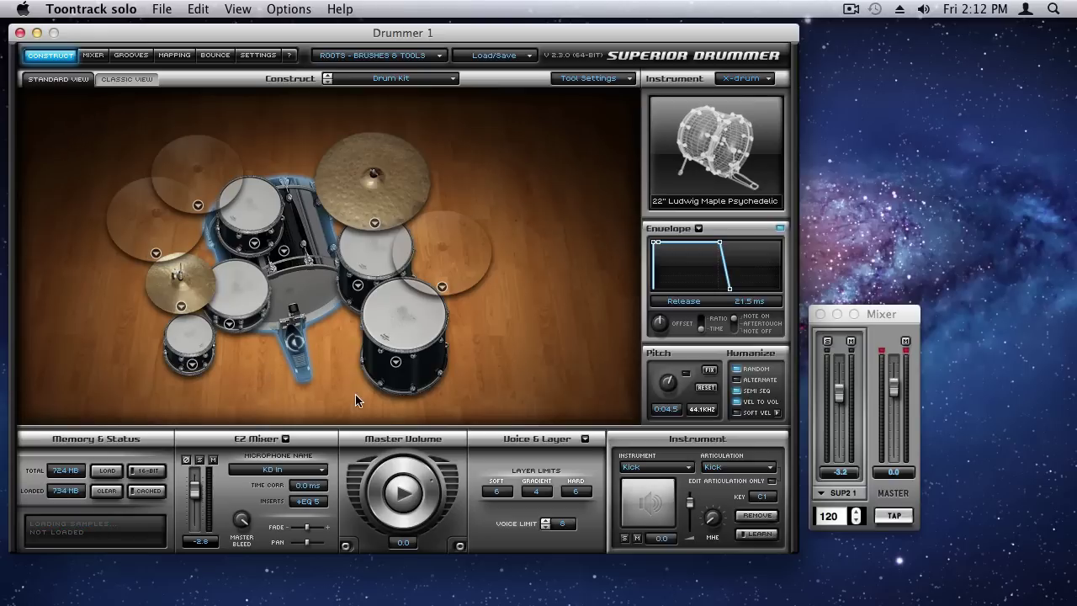
With the groove playing, load 22" Bosphorus Ferit into Cymbal 1, 22" K Zildjian Constantinople into Ride 2, Sabian HHX for Cymbal 2.
{"action": "left_click", "coordinate": [408, 502]}
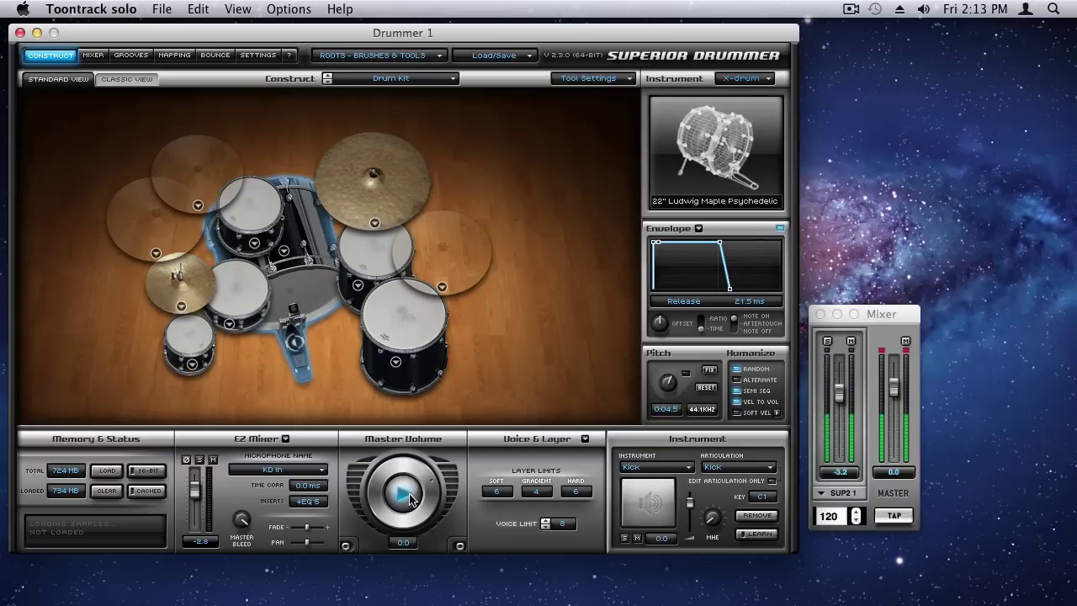
{"action": "left_click", "coordinate": [198, 206]}
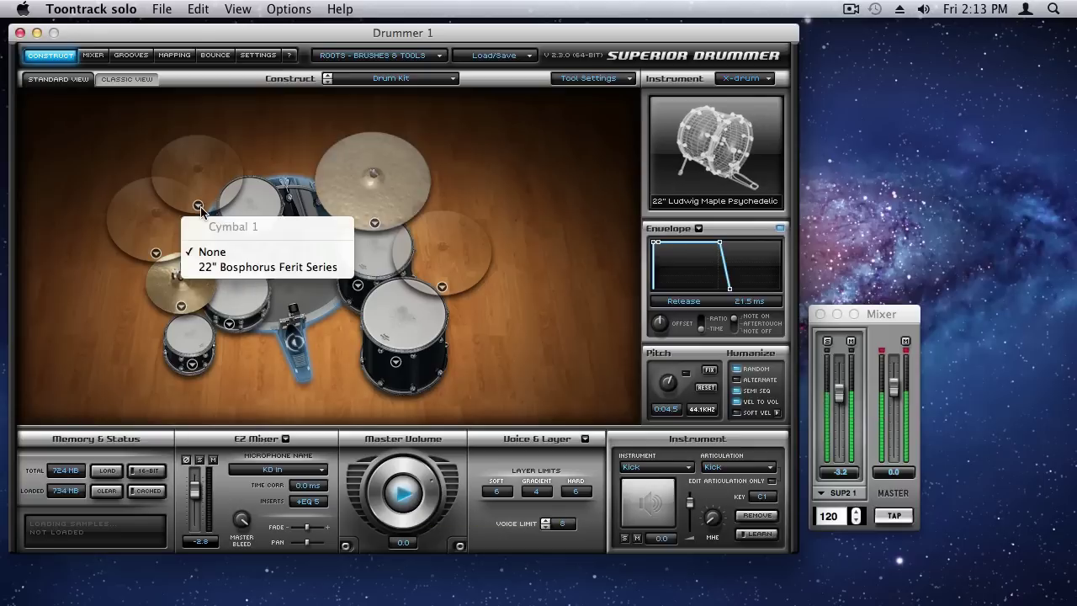
{"action": "left_click", "coordinate": [215, 267]}
{"action": "left_click", "coordinate": [156, 253]}
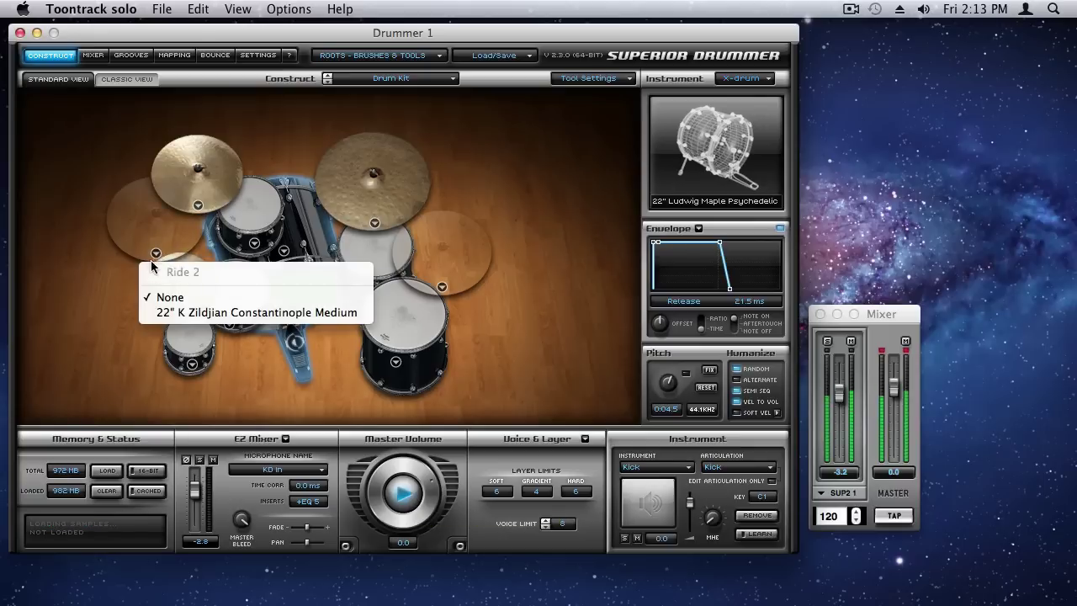
{"action": "left_click", "coordinate": [201, 311]}
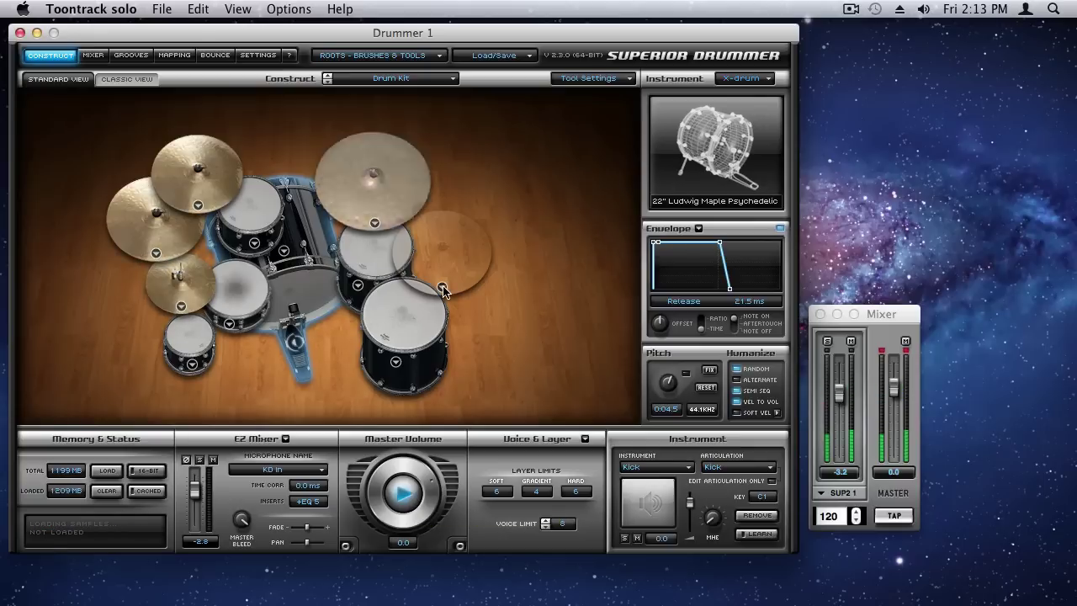
{"action": "left_click", "coordinate": [442, 287]}
{"action": "left_click", "coordinate": [522, 344]}
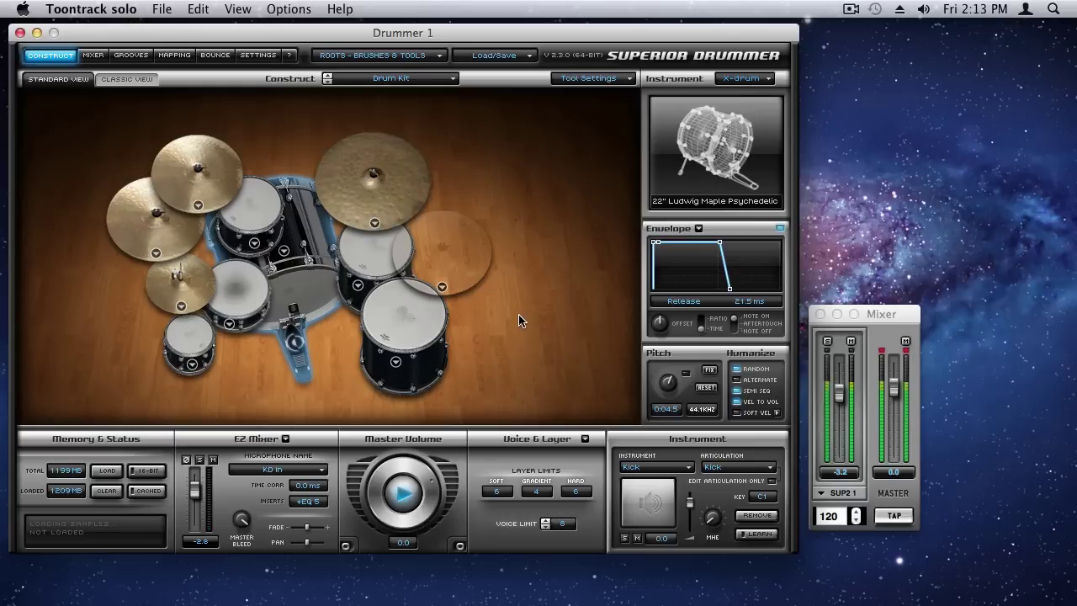
Stop playback and select Variation 01 of the Roots Funk Straight 4/4 Cats Jam Track 02 groove.
{"action": "left_click", "coordinate": [400, 502]}
{"action": "left_click", "coordinate": [128, 55]}
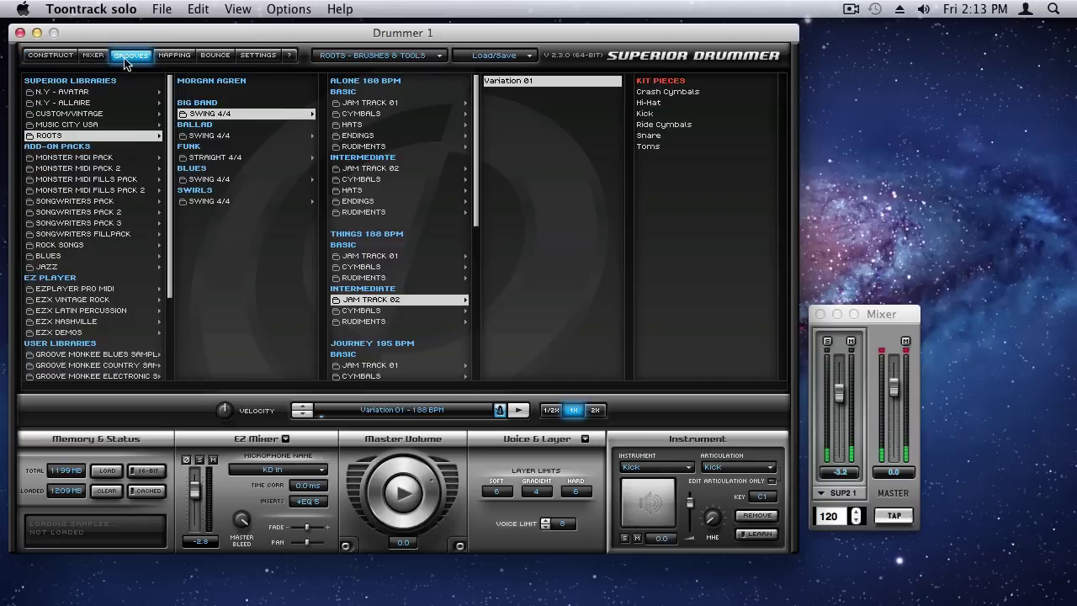
{"action": "left_click", "coordinate": [208, 157]}
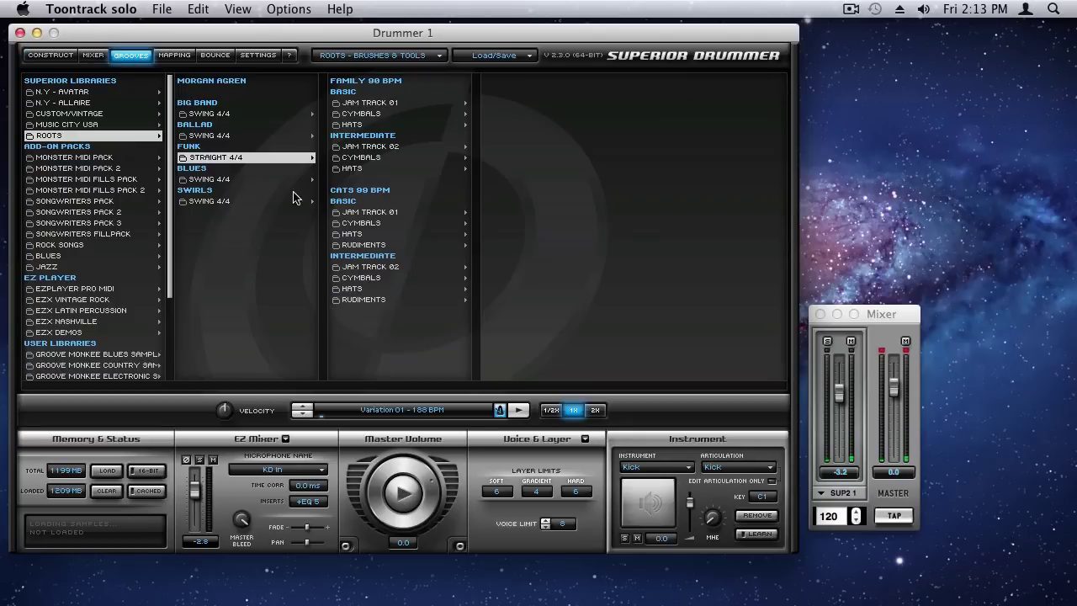
{"action": "left_click", "coordinate": [370, 267]}
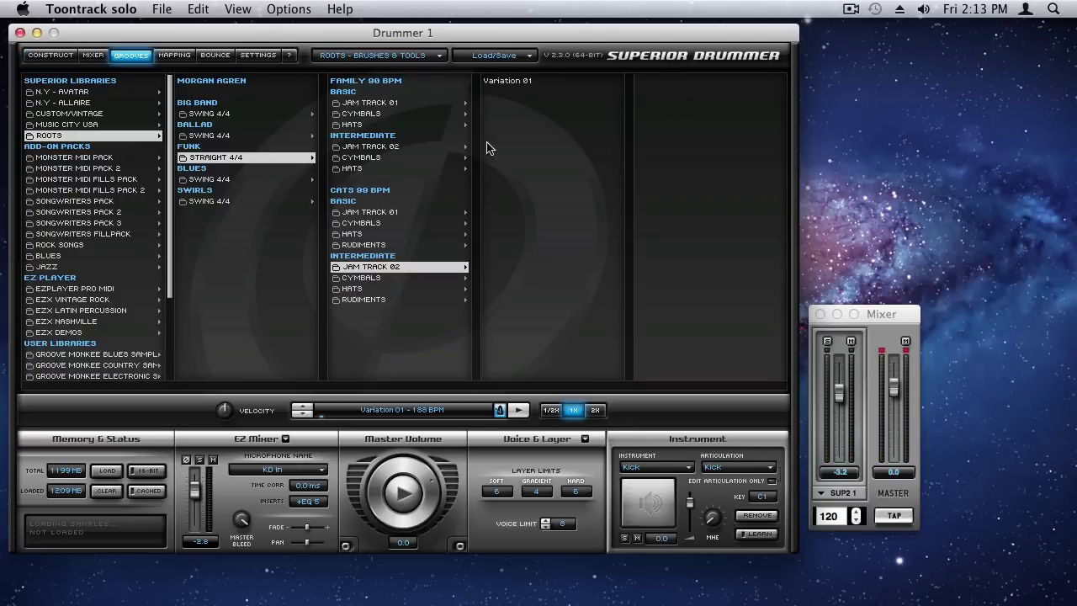
{"action": "left_click", "coordinate": [508, 81]}
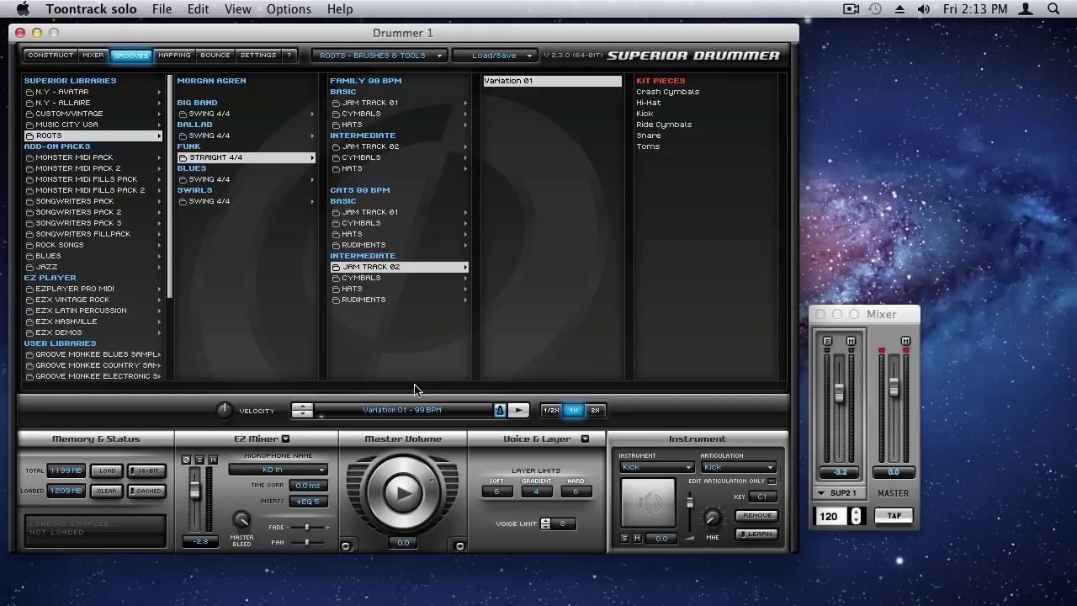
Play the groove at 99 BPM, then lower the SUP2 1 channel from -3.2 to -4.2.
{"action": "left_click", "coordinate": [406, 496]}
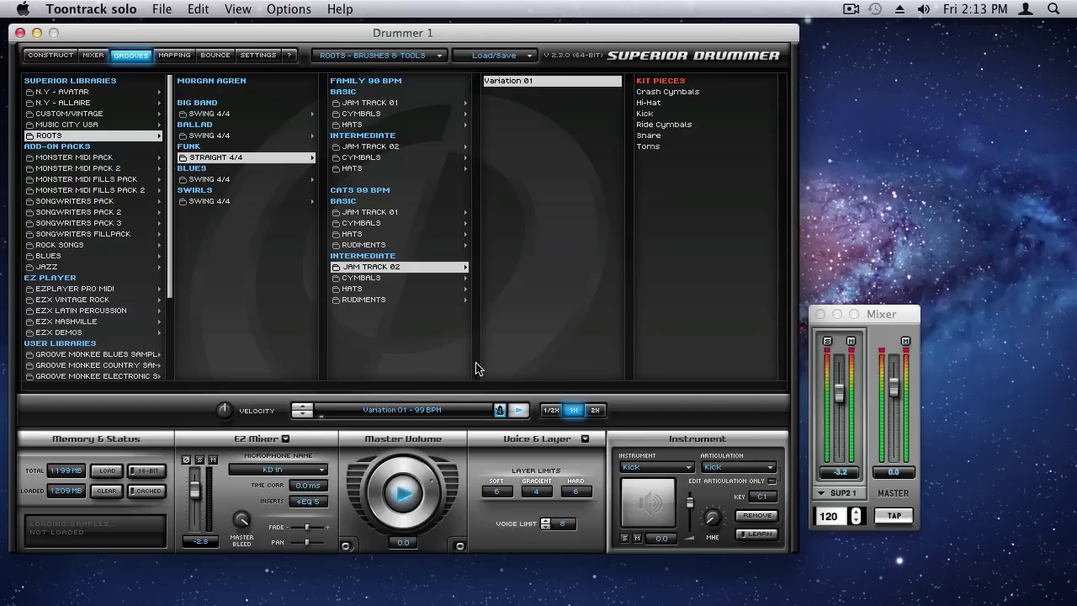
{"action": "left_click", "coordinate": [50, 55]}
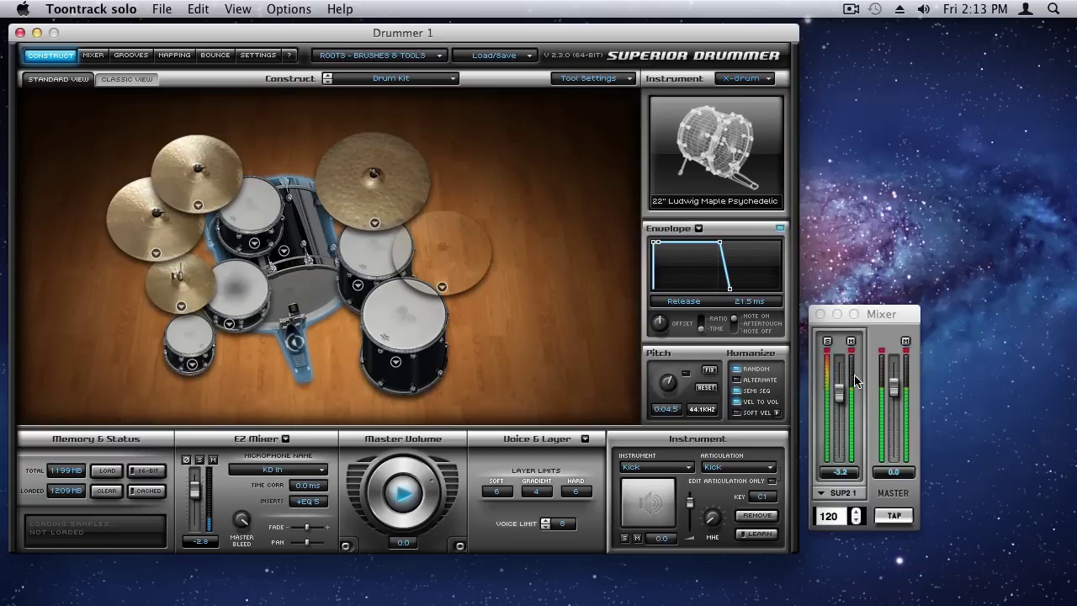
{"action": "left_click_drag", "start_coordinate": [839, 392], "coordinate": [843, 402]}
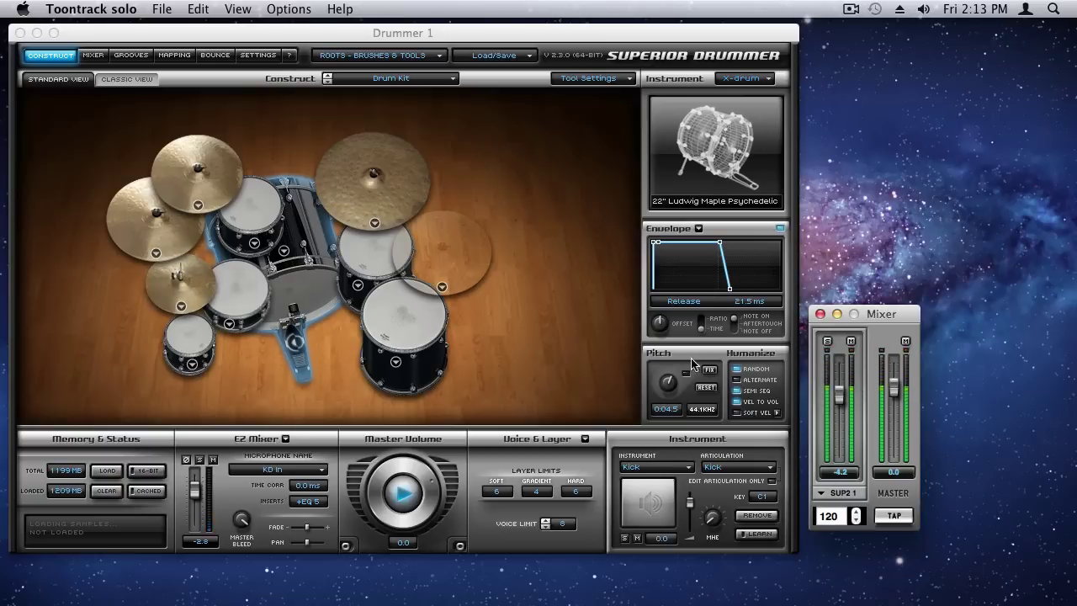
Stop playback and load the whole Chris Grainger Small Space combined preset, leaving stick options unchanged.
{"action": "left_click", "coordinate": [407, 496]}
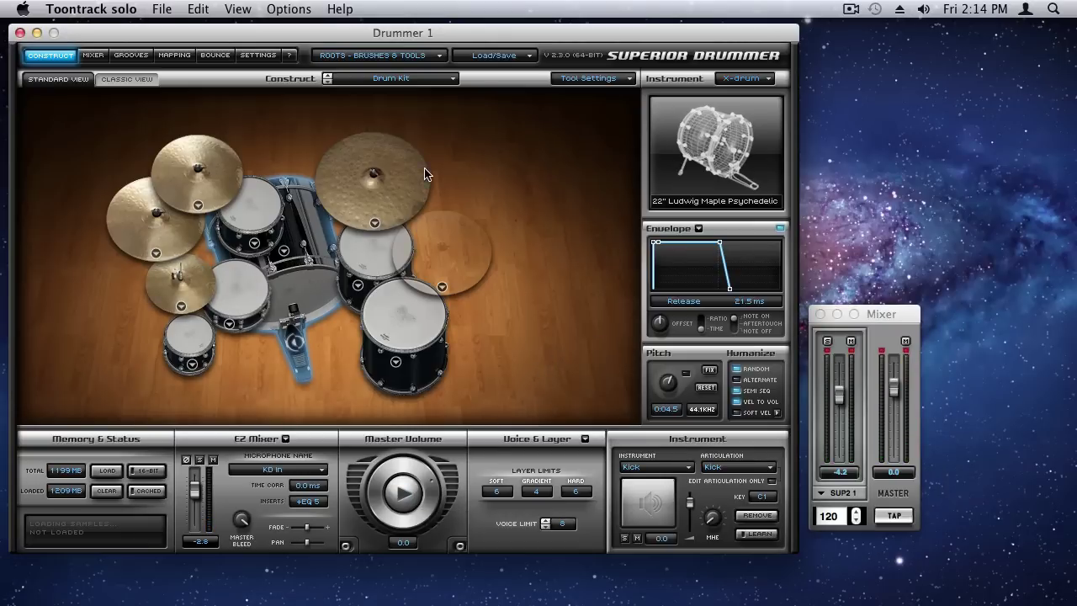
{"action": "left_click", "coordinate": [530, 61]}
{"action": "mouse_move", "coordinate": [563, 74]}
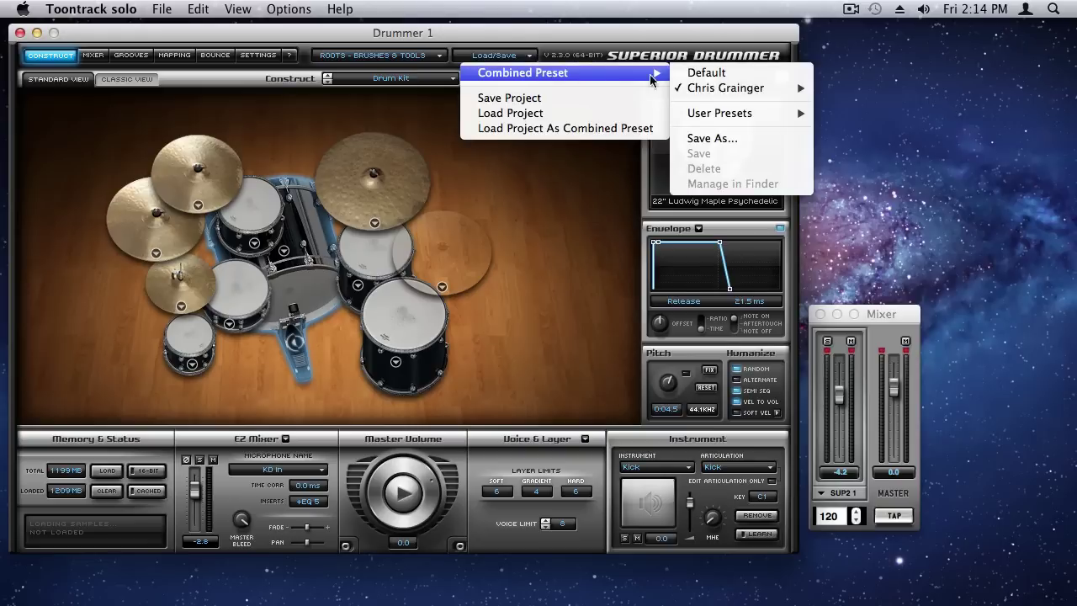
{"action": "mouse_move", "coordinate": [729, 88]}
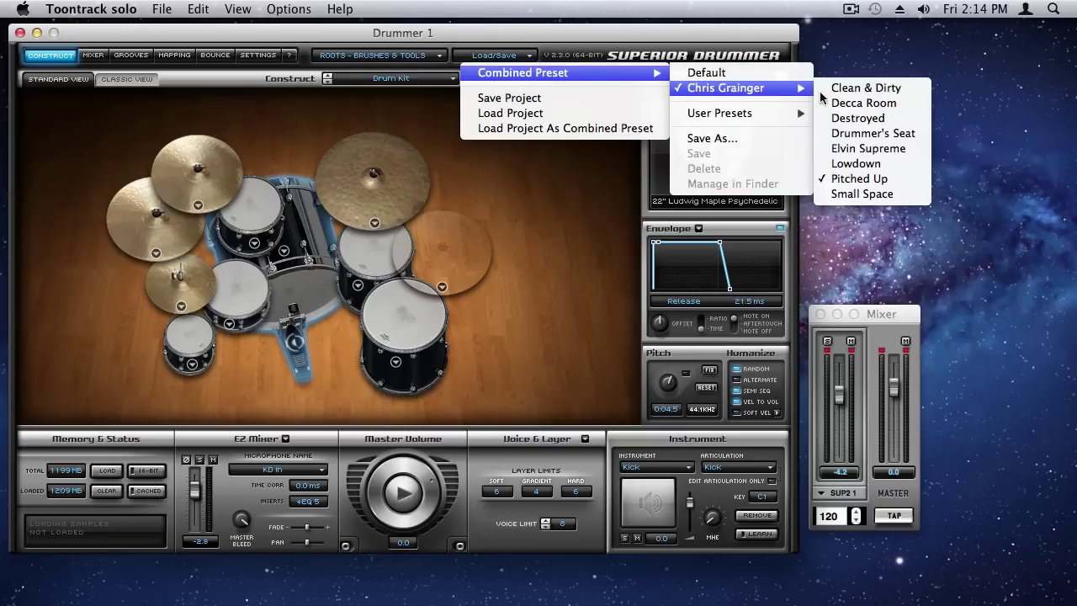
{"action": "left_click", "coordinate": [862, 194]}
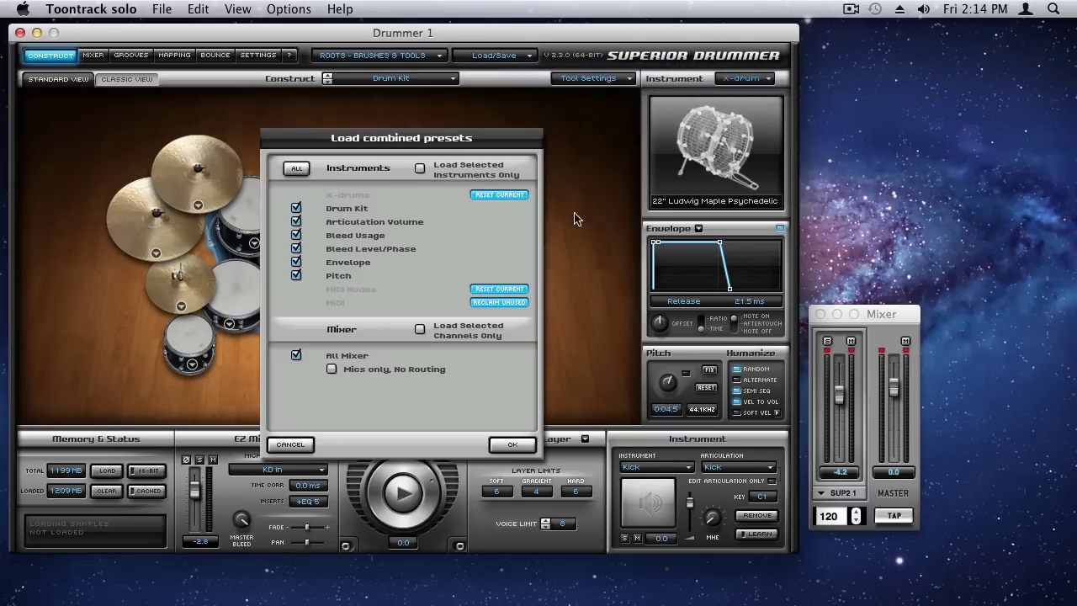
{"action": "left_click", "coordinate": [513, 445]}
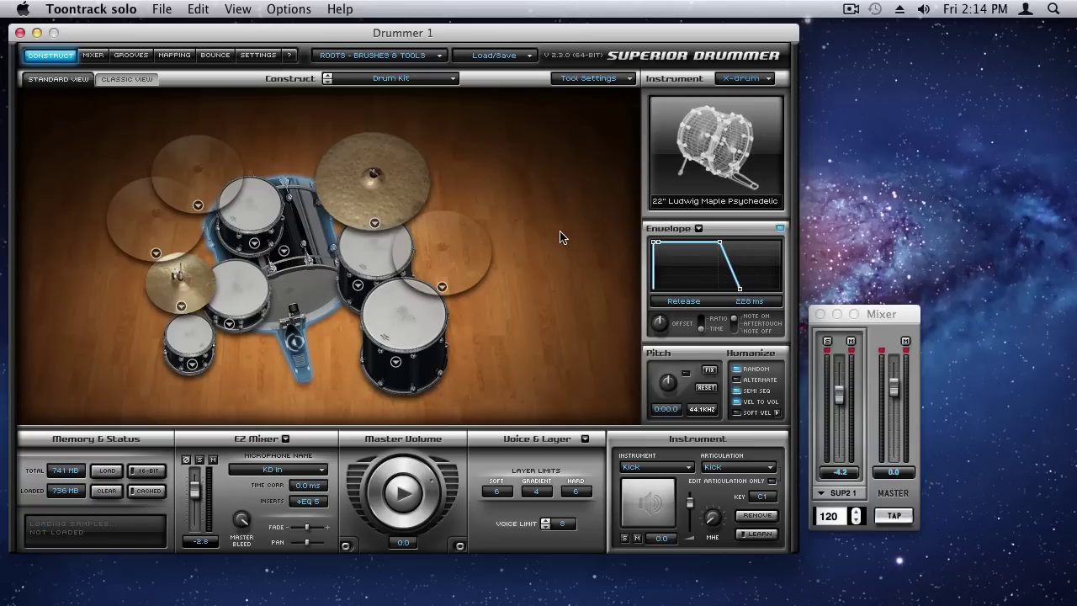
{"action": "left_click", "coordinate": [629, 80]}
{"action": "mouse_move", "coordinate": [643, 95]}
{"action": "left_click", "coordinate": [578, 176]}
Fill Cymbal 1, Ride 2 and Cymbal 2 with 22" Bosphorus Ferit, K Zildjian Constantinople Medium, and Sabian HHX Manhattan Ride.
{"action": "left_click", "coordinate": [199, 208]}
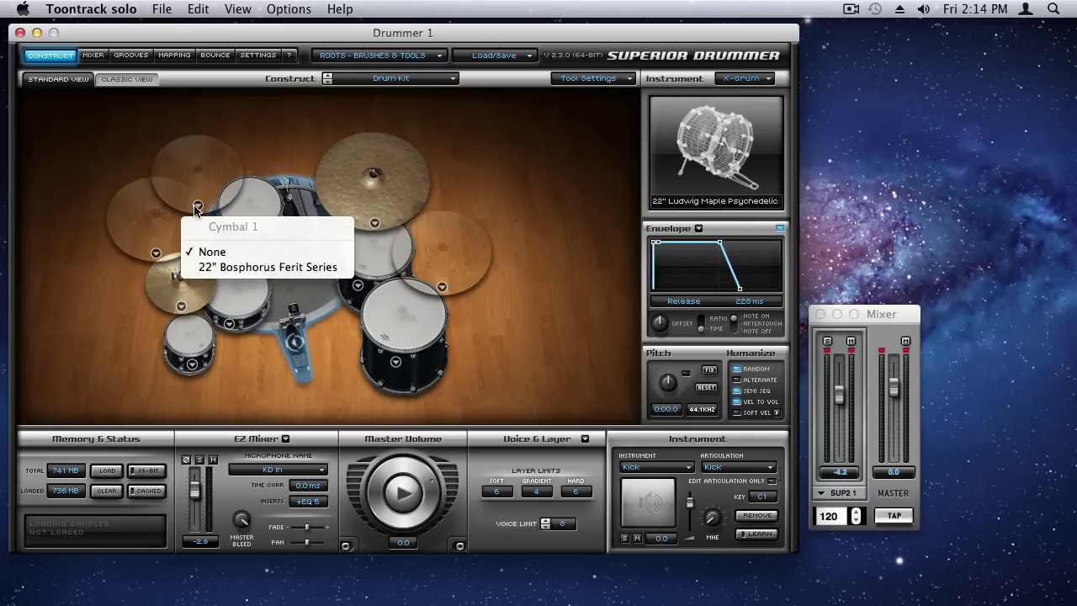
{"action": "left_click", "coordinate": [202, 268]}
{"action": "left_click", "coordinate": [155, 253]}
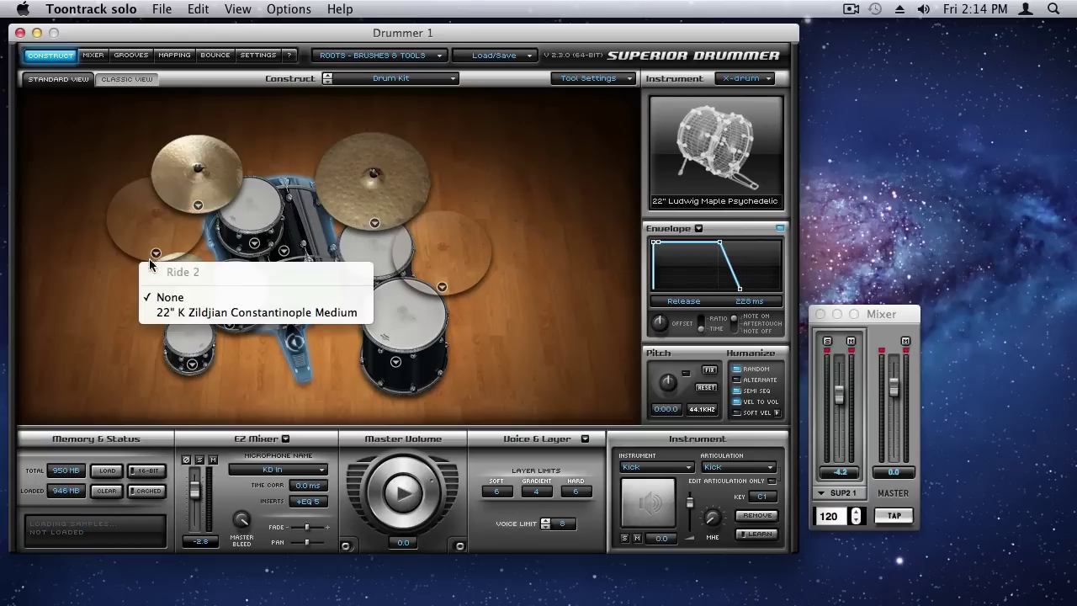
{"action": "left_click", "coordinate": [183, 313]}
{"action": "left_click", "coordinate": [441, 288]}
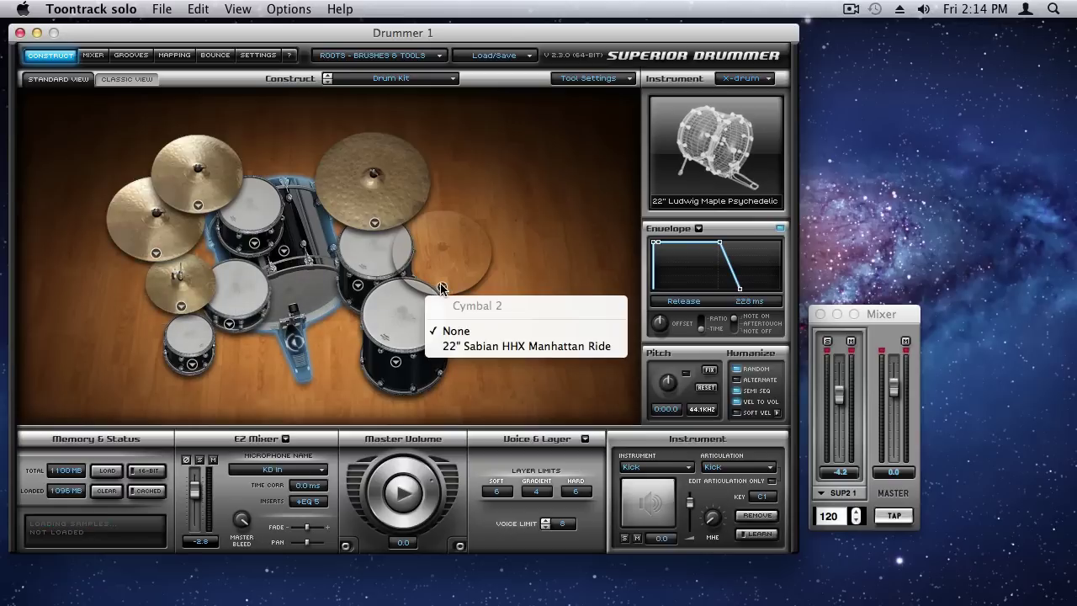
{"action": "left_click", "coordinate": [465, 346]}
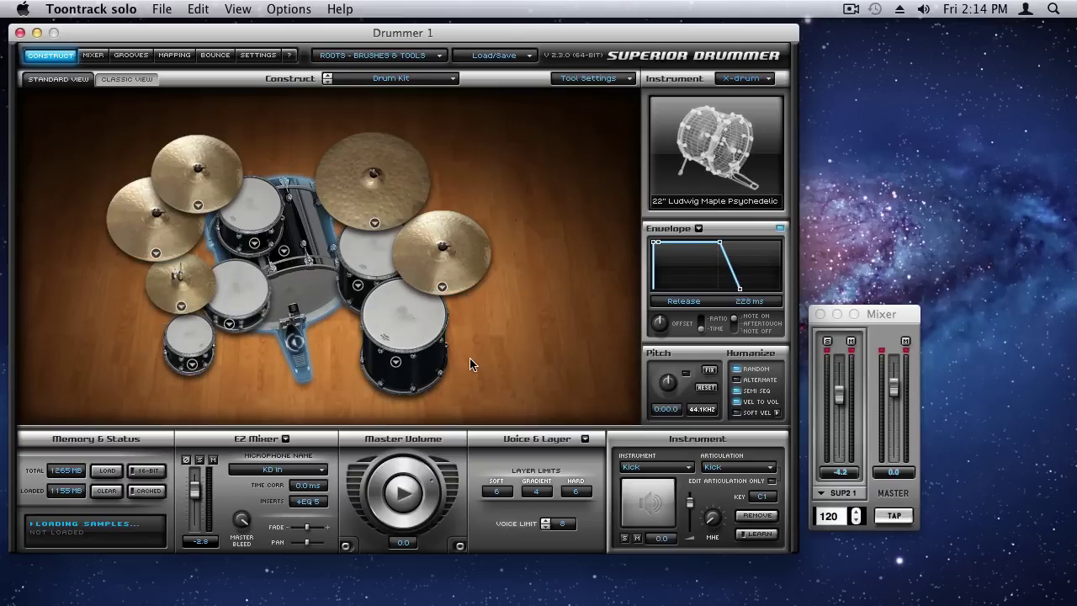
Start groove playback with the Master Volume Play button so the Small Space mixer shows signal.
{"action": "left_click", "coordinate": [404, 496]}
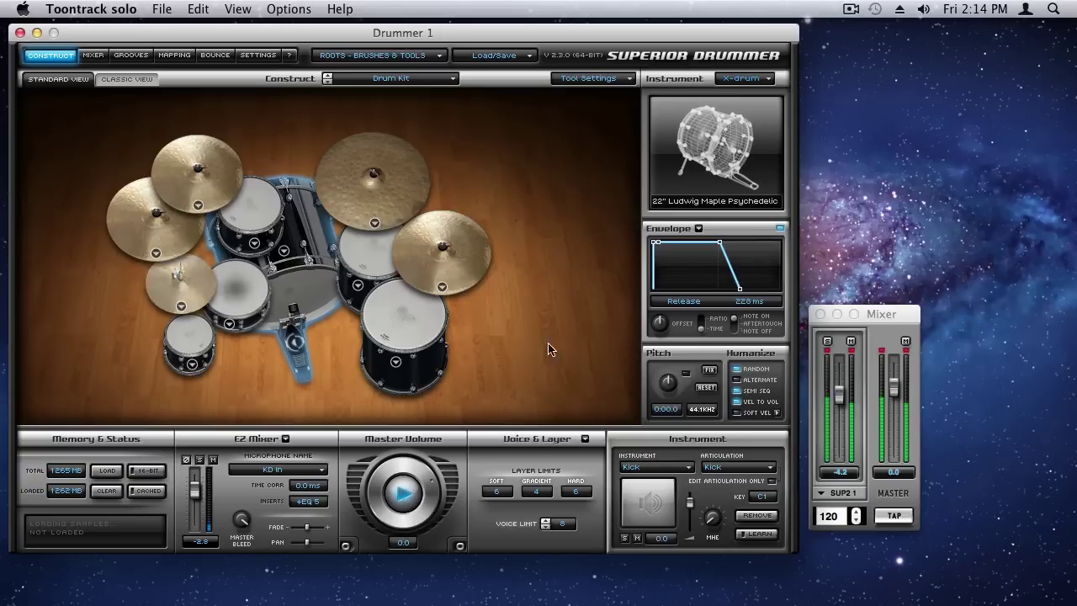